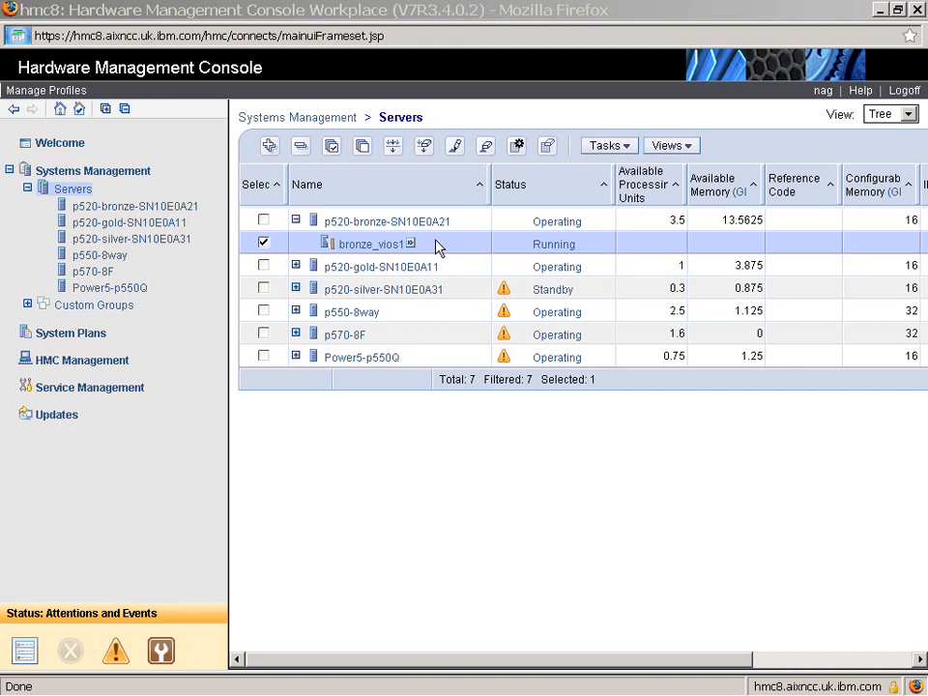
Open the normal partition profile of bronze_vios1 for editing
click(413, 247)
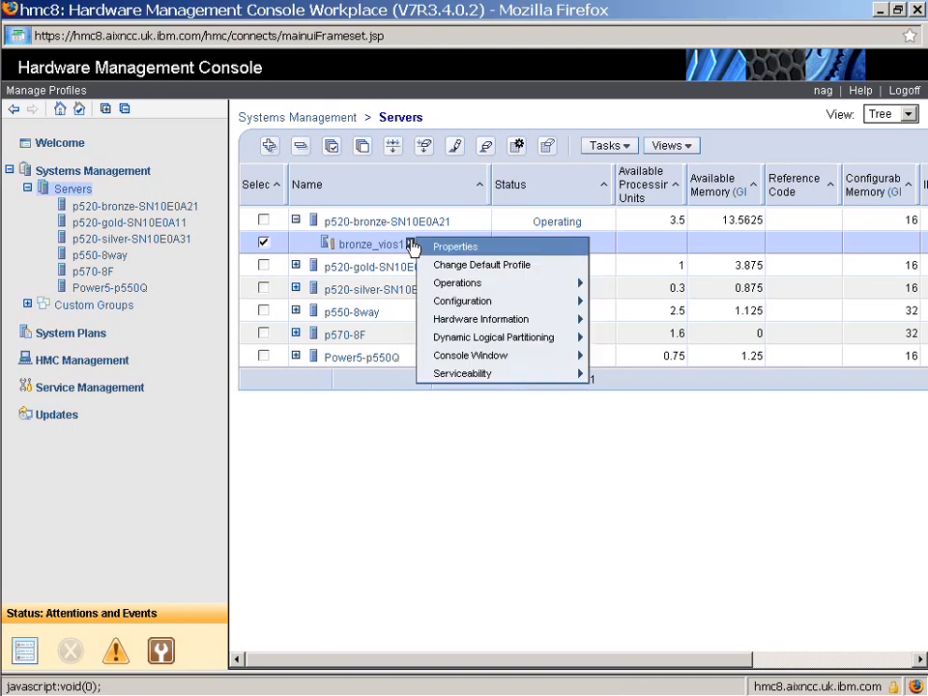
mouse_move(471, 303)
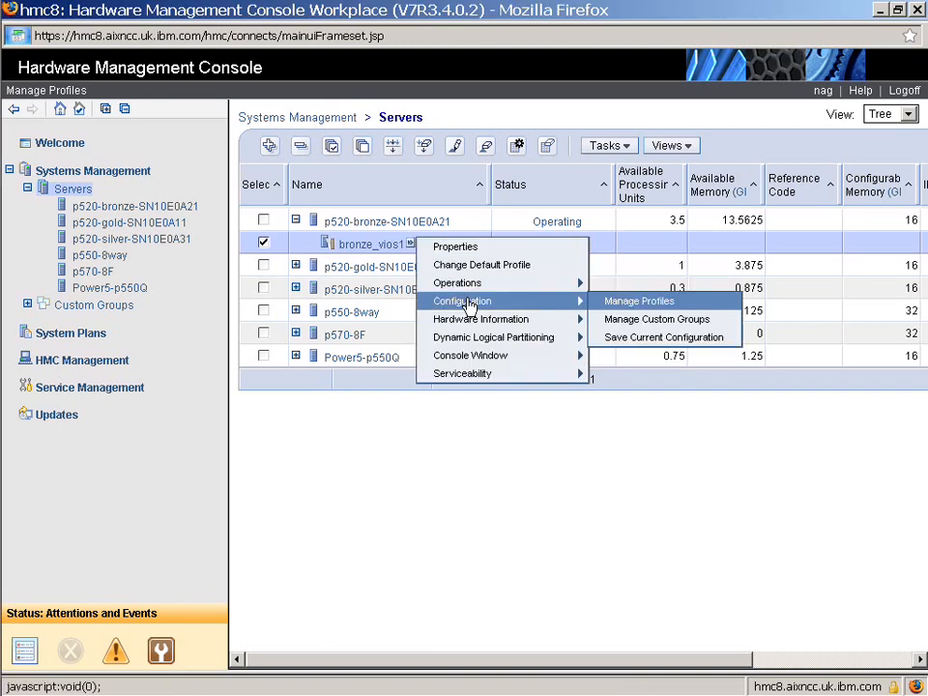
click(615, 305)
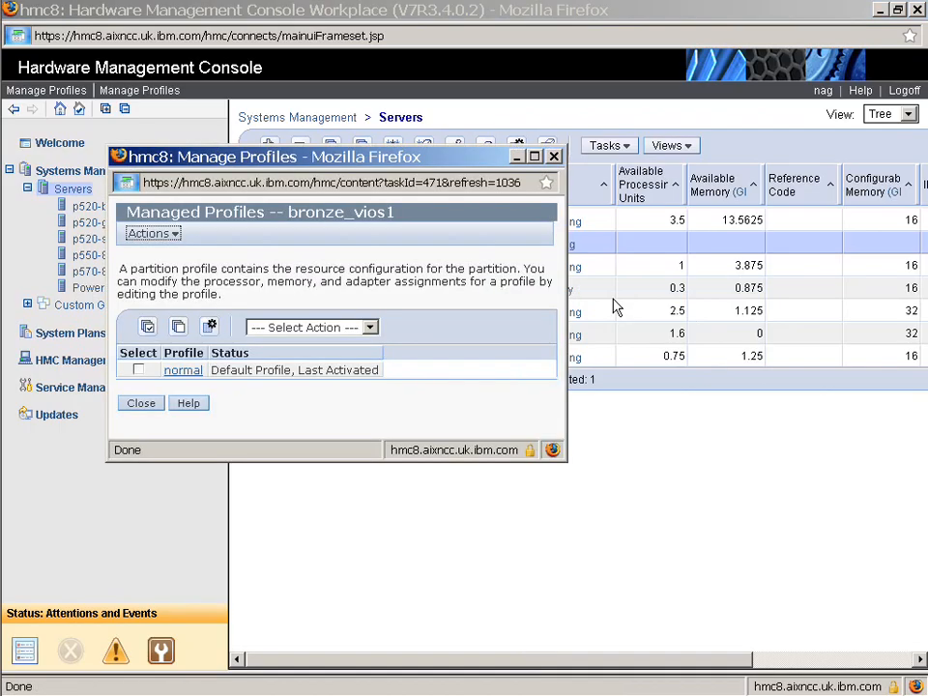
click(138, 372)
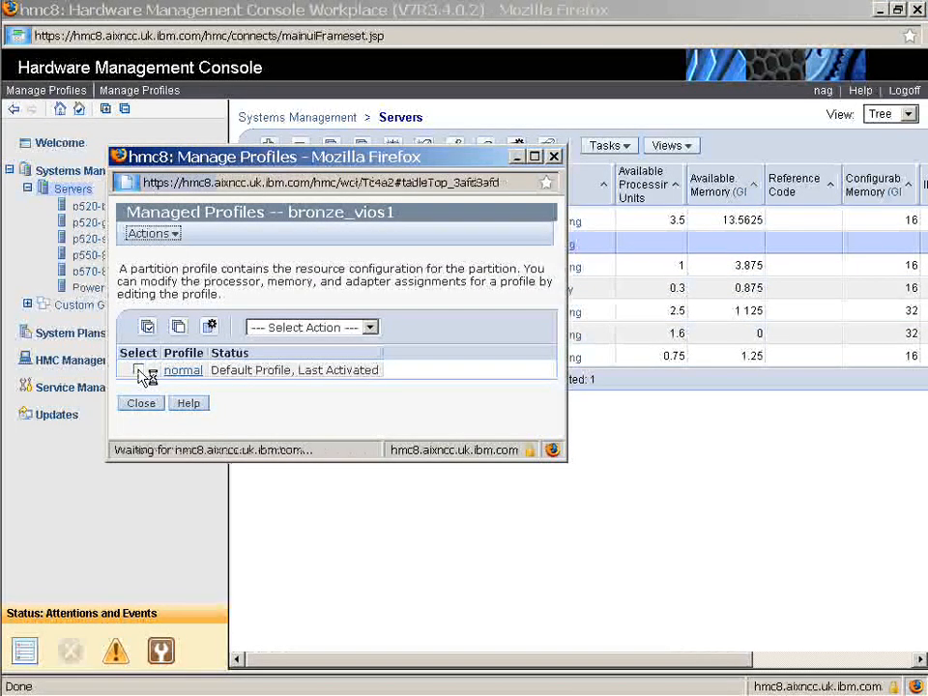
click(152, 235)
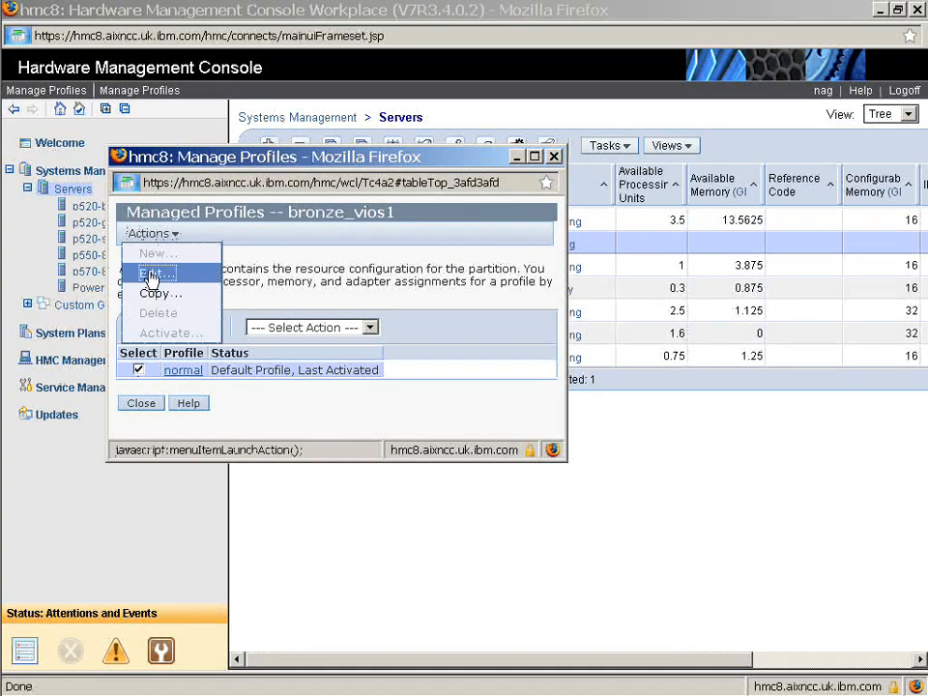
click(155, 275)
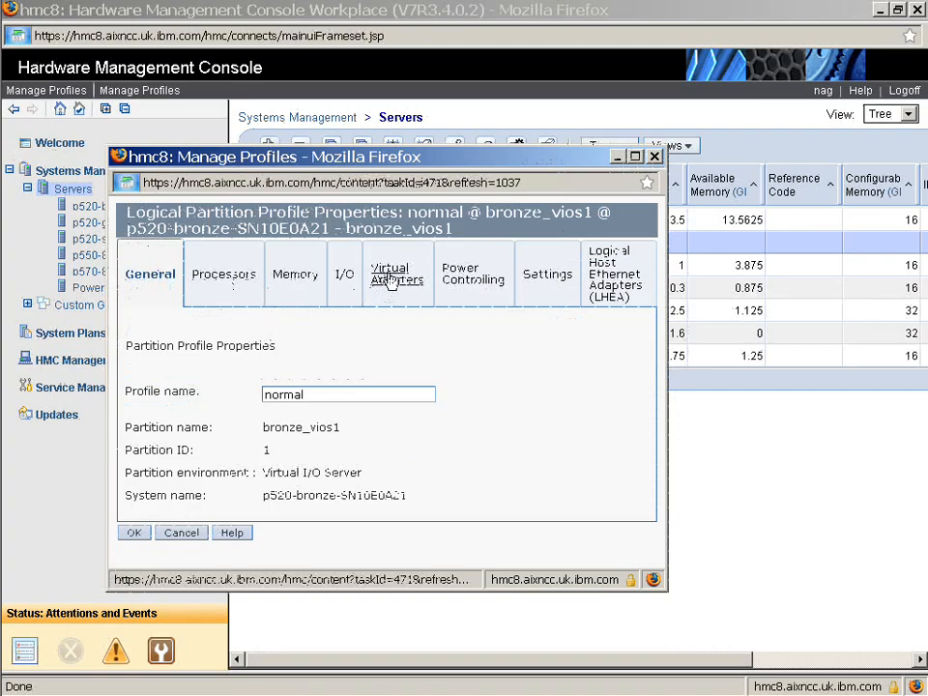
Review the profile's virtual adapters and cancel the edit
click(388, 281)
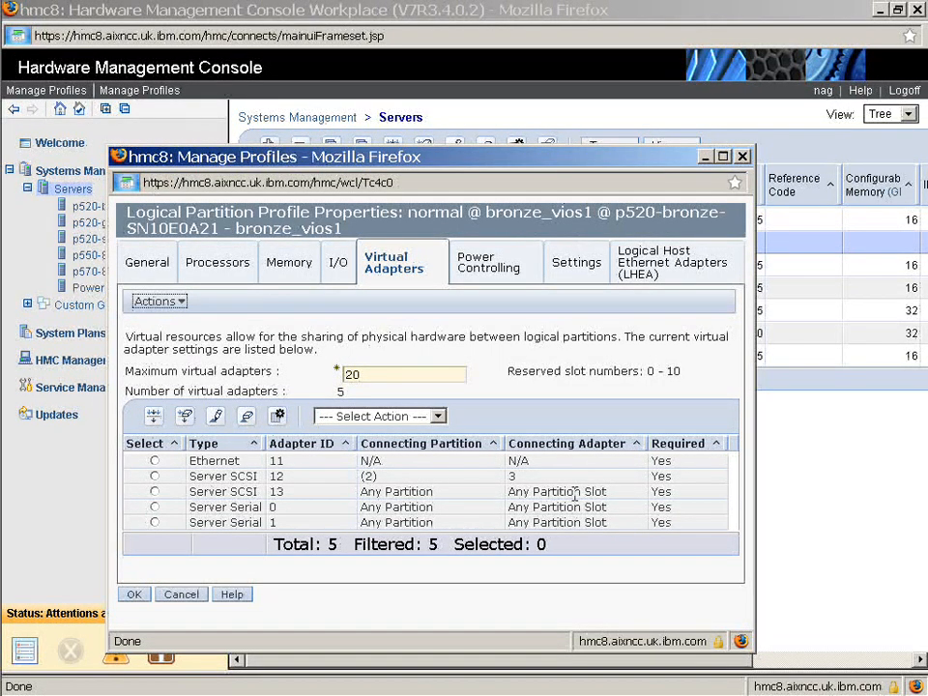
click(187, 597)
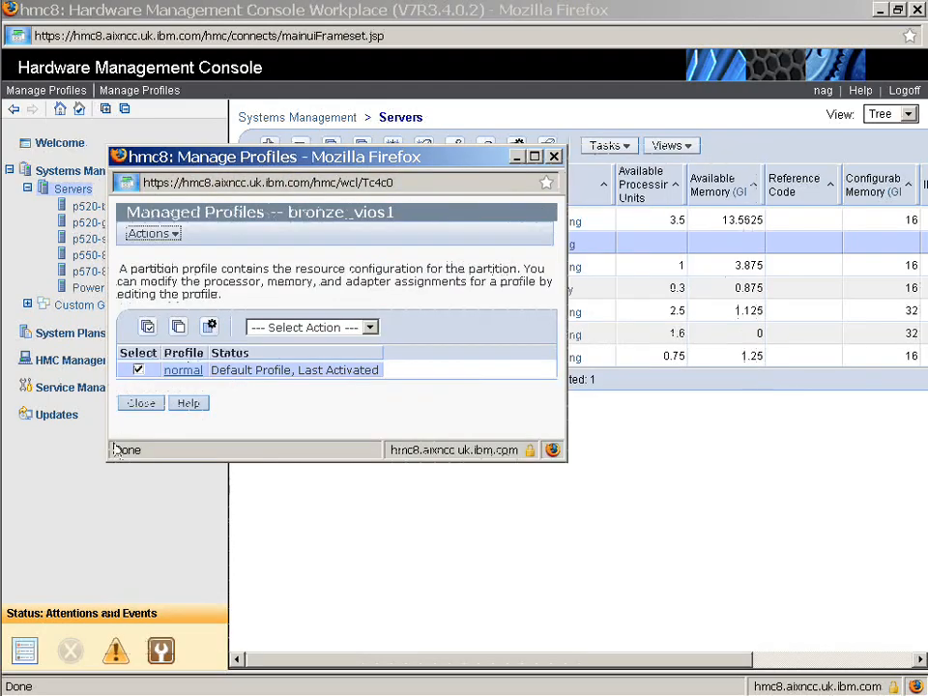
click(141, 407)
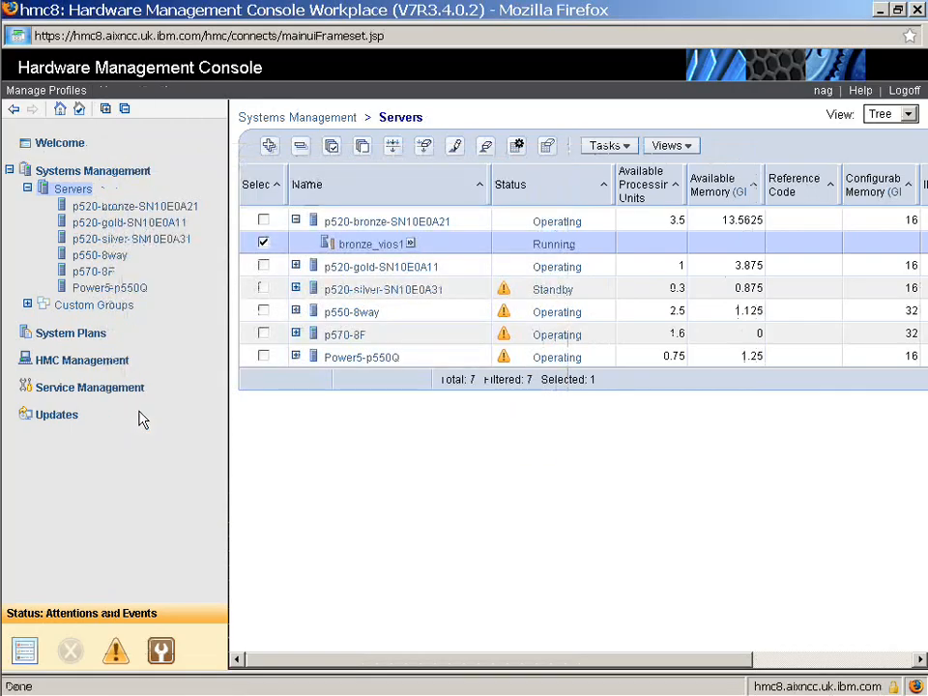
Open Virtual Network Management for the p520-bronze-SN10E0A21 server
click(263, 220)
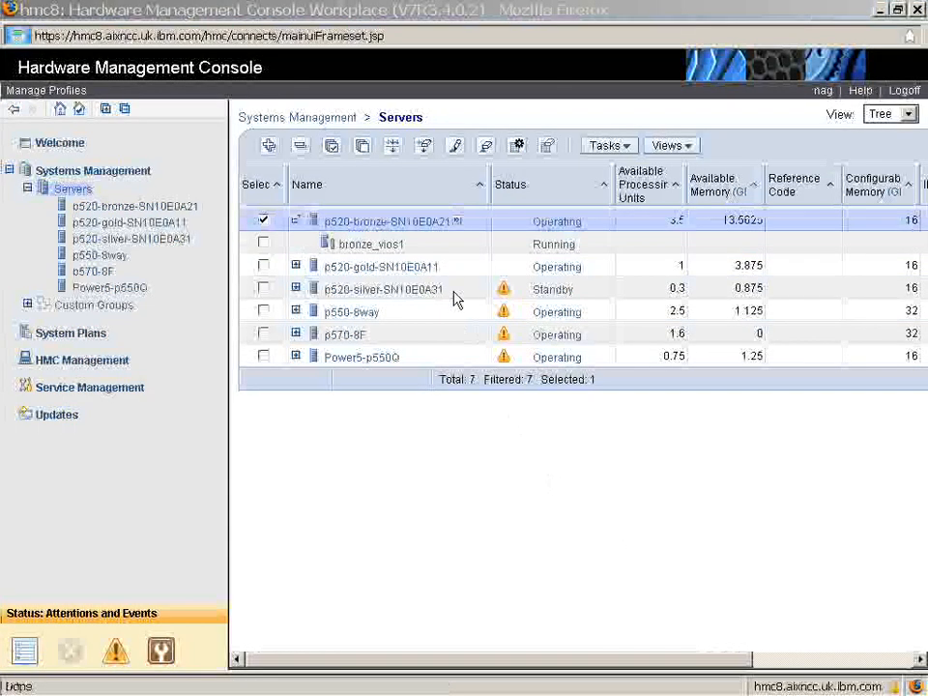
click(457, 222)
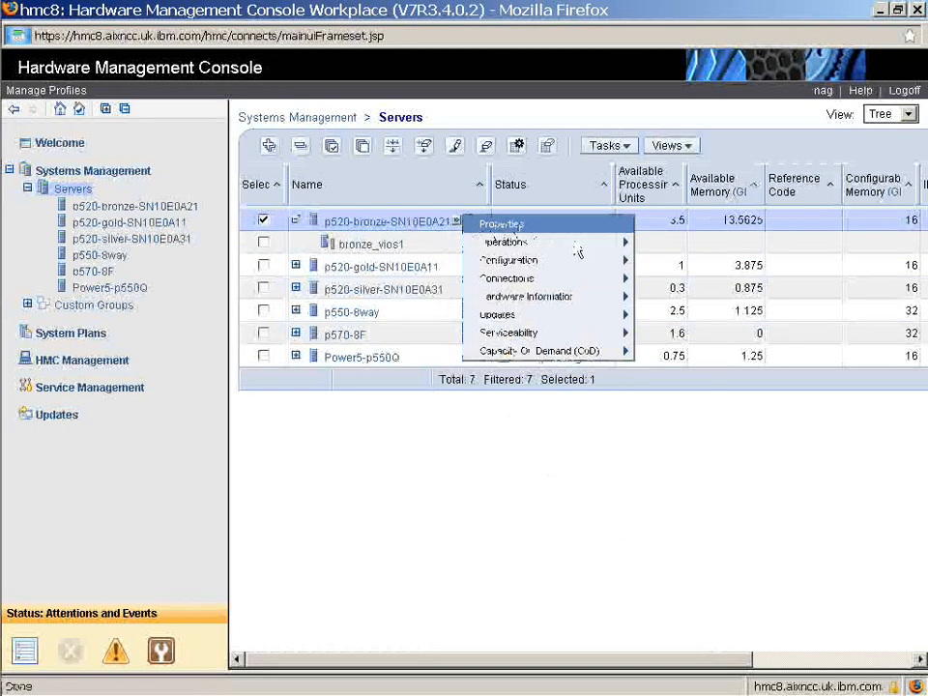
mouse_move(581, 270)
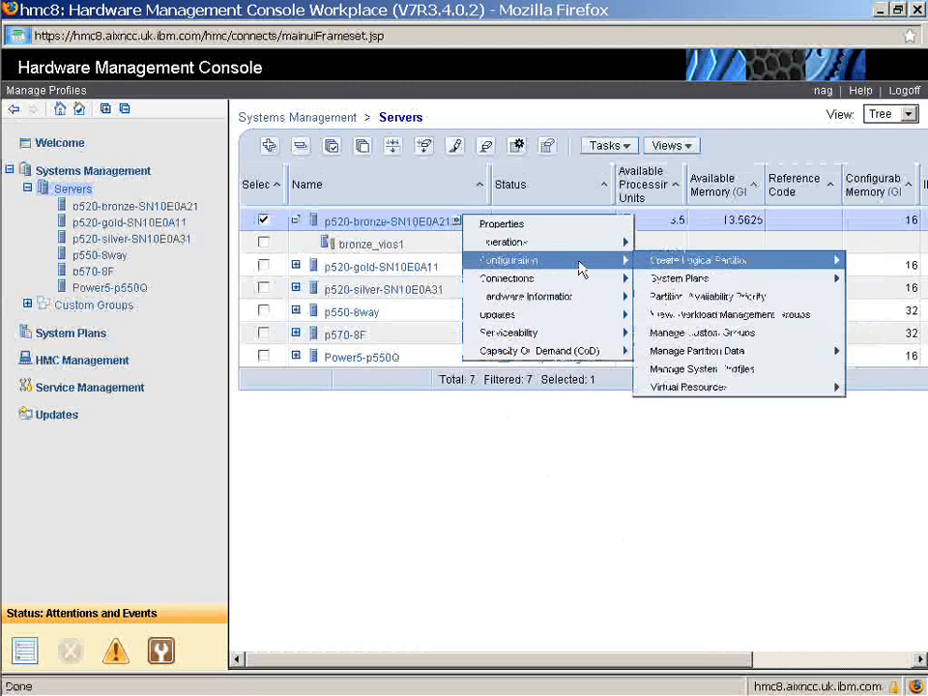
mouse_move(668, 268)
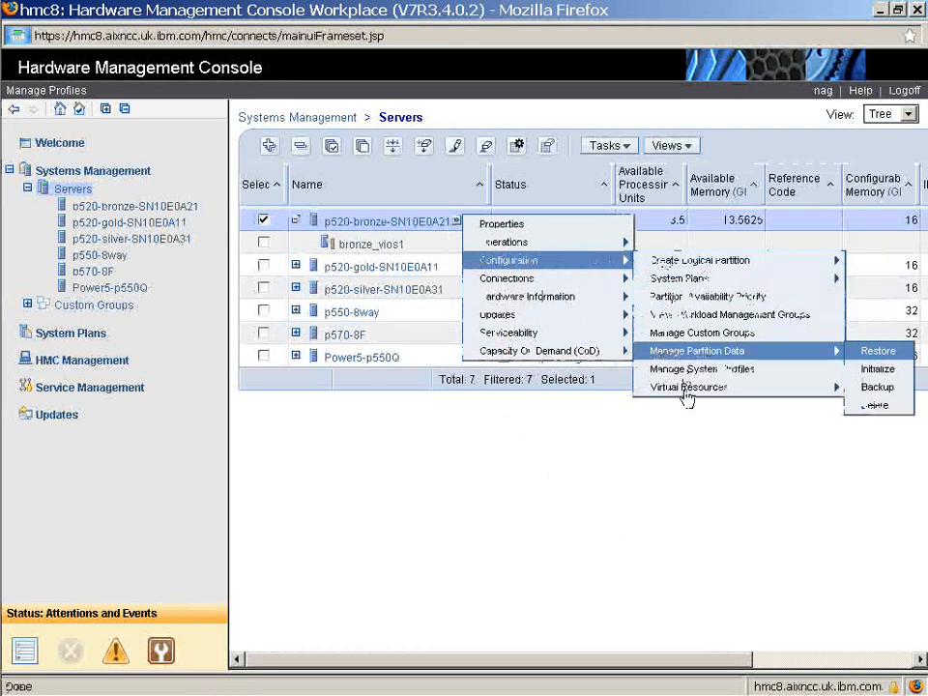
mouse_move(687, 398)
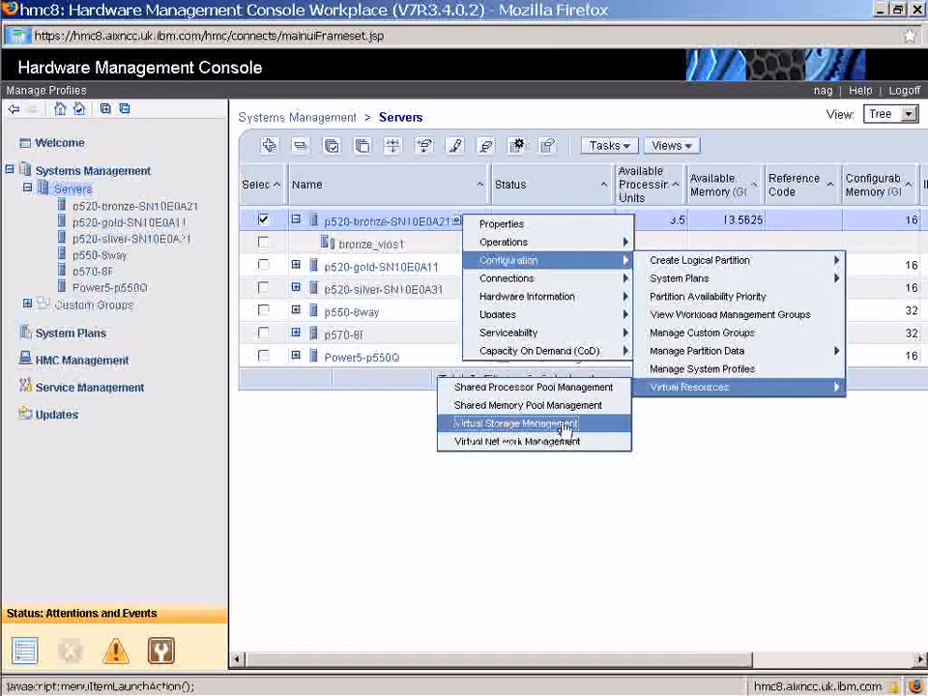
click(562, 446)
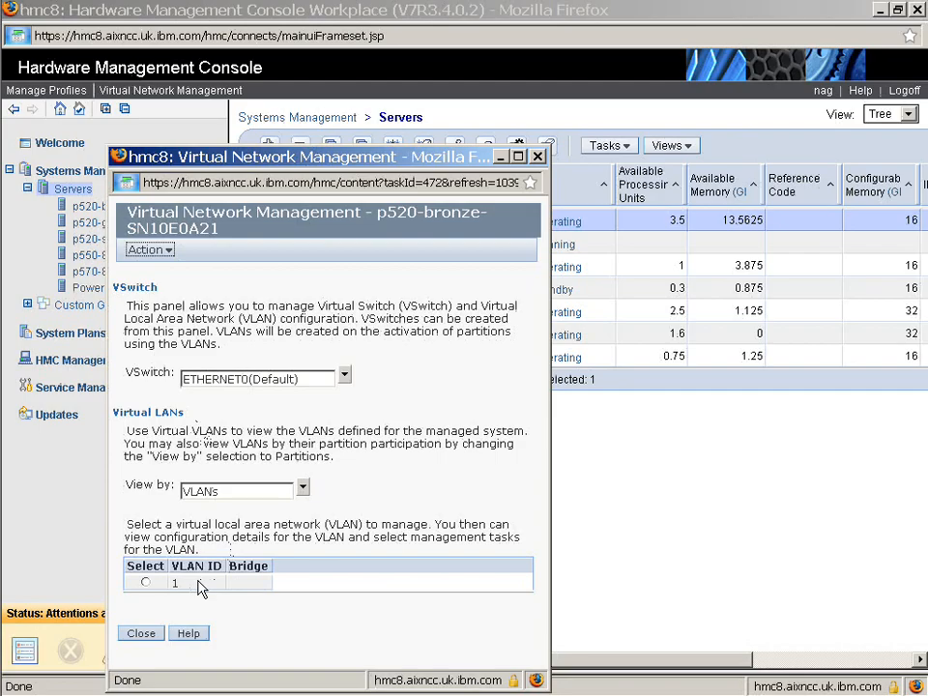
View the virtual LANs by Partitions
click(303, 493)
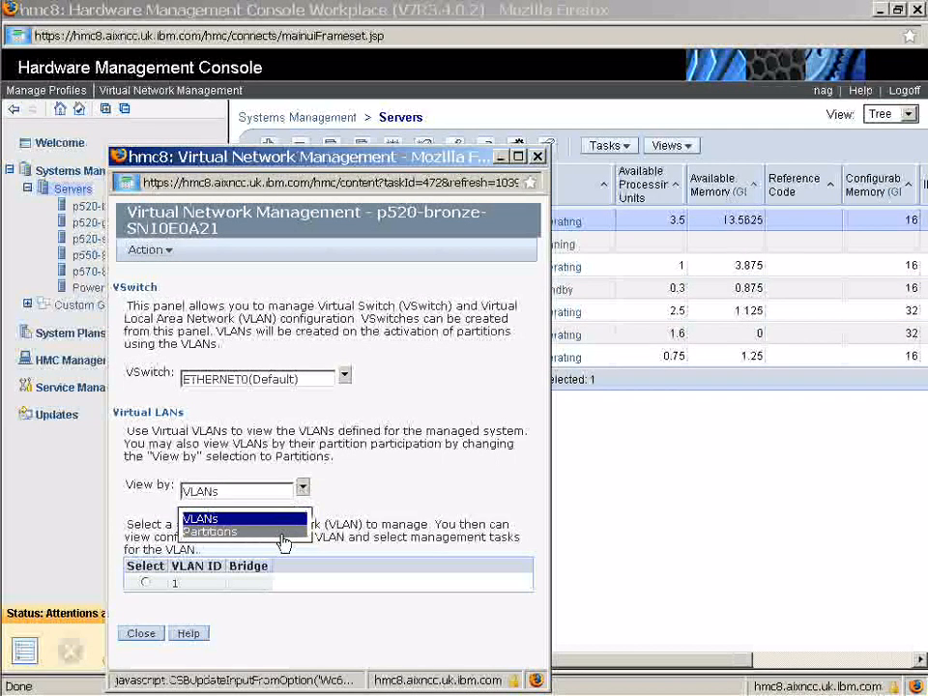
click(284, 532)
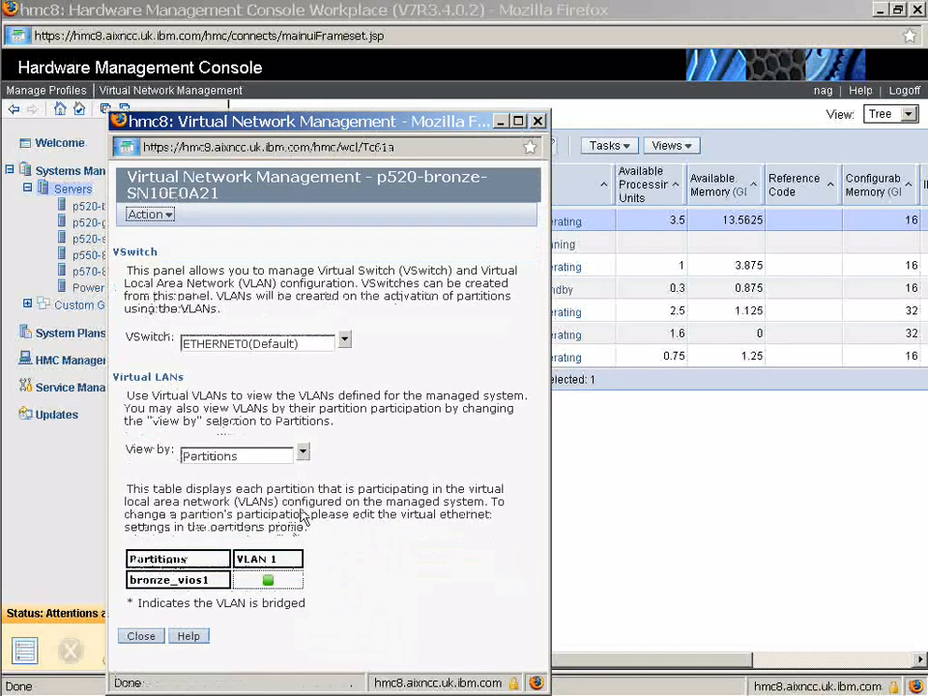
click(302, 452)
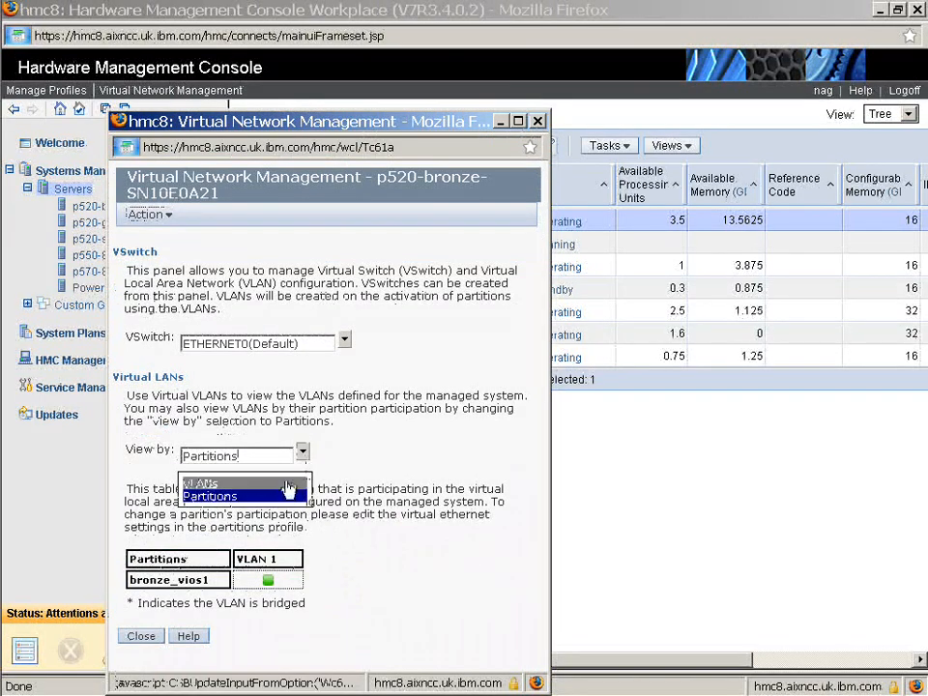
Return to the VLANs view and create a Shared Ethernet Adapter for VLAN 1 on bronze_vios1 using physical adapter ent0
click(287, 484)
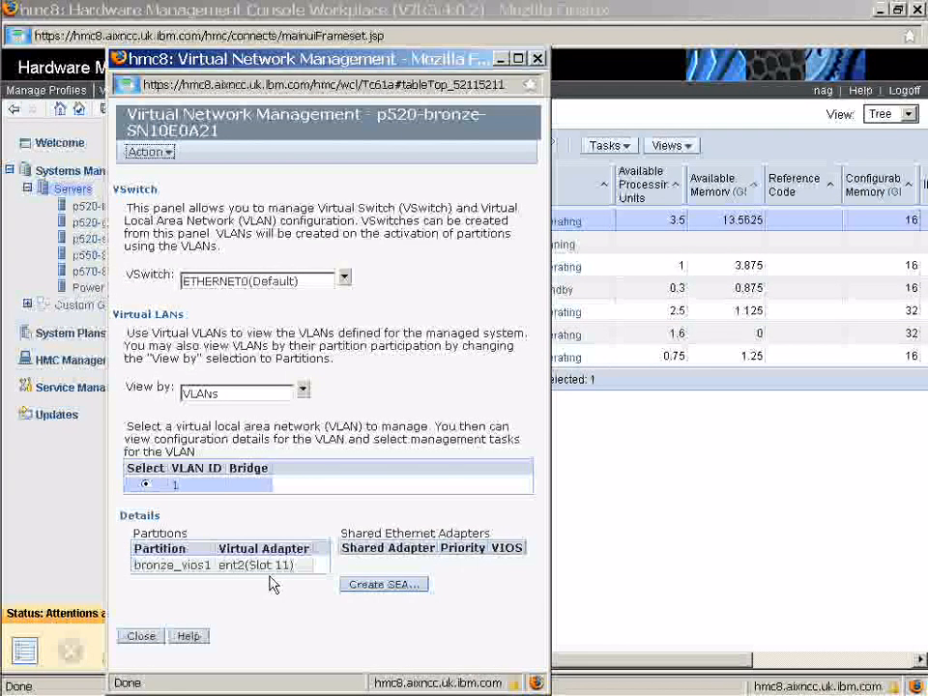
click(378, 588)
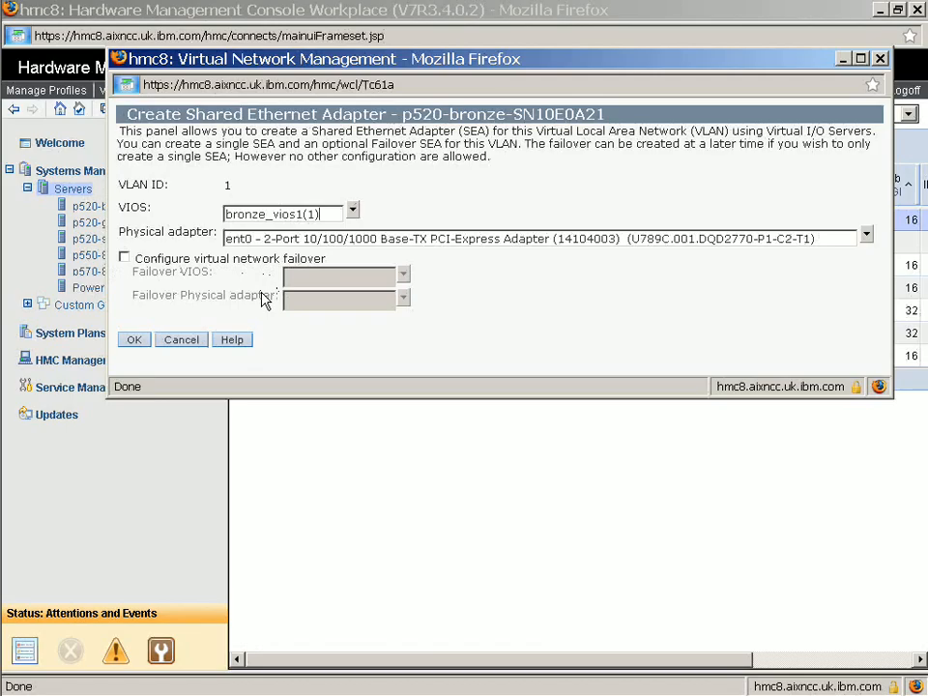
click(135, 340)
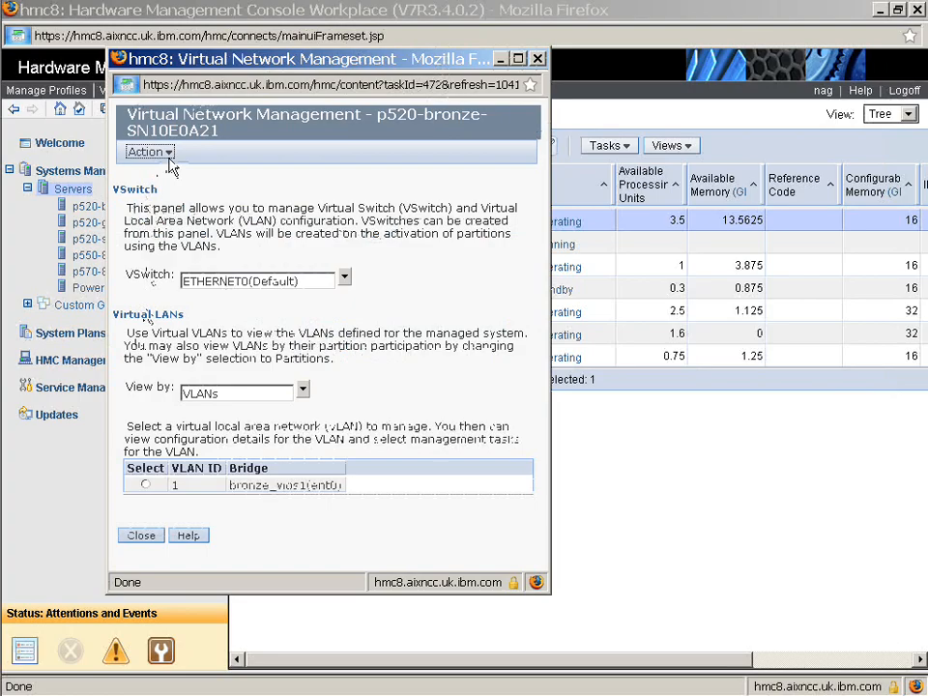
Review the available VSwitch actions and close Virtual Network Management
click(168, 153)
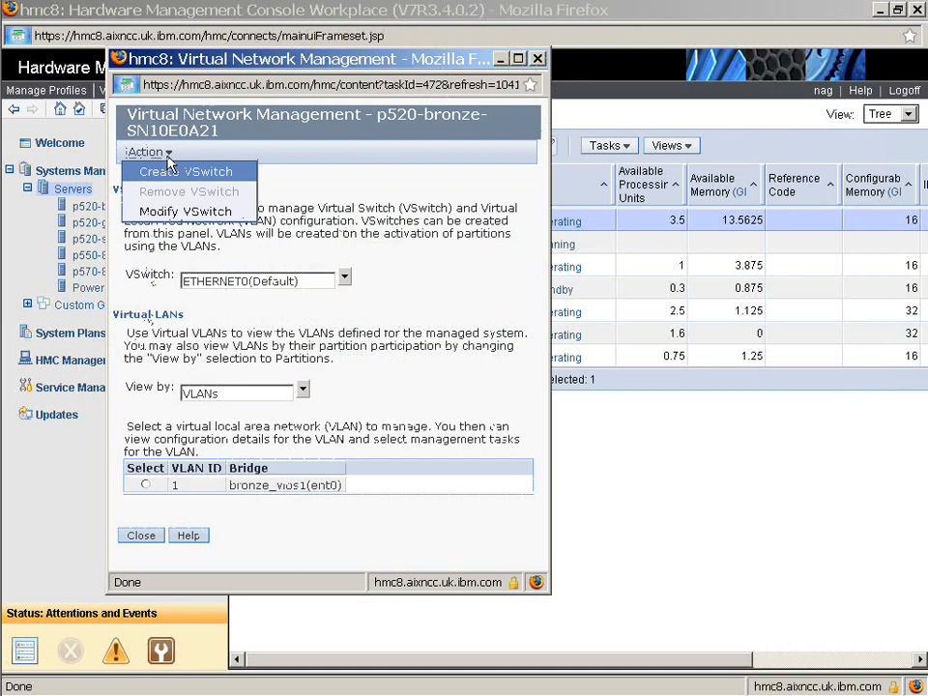
click(290, 197)
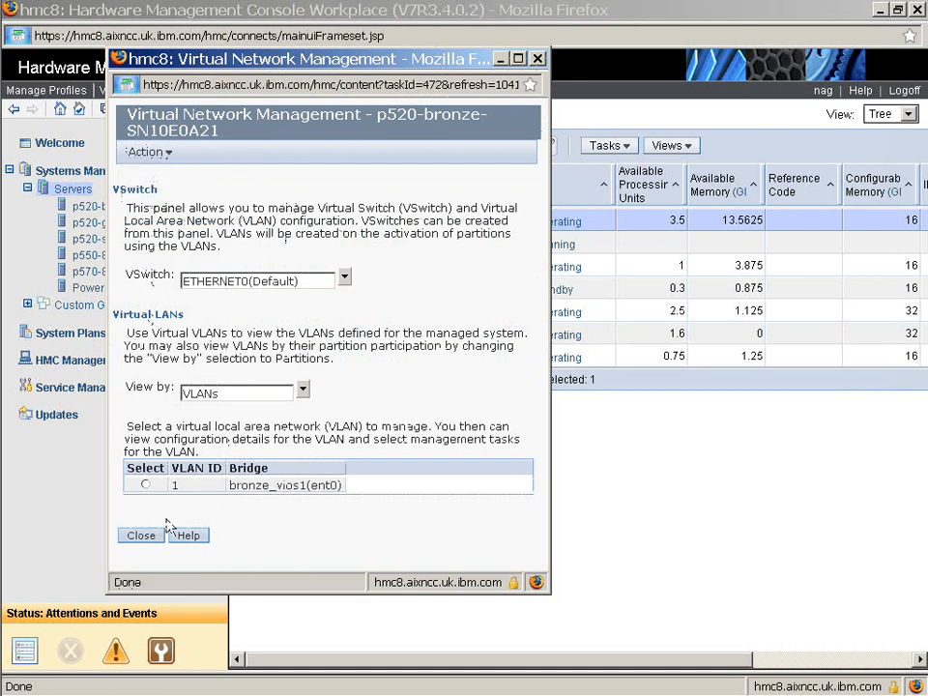
click(142, 536)
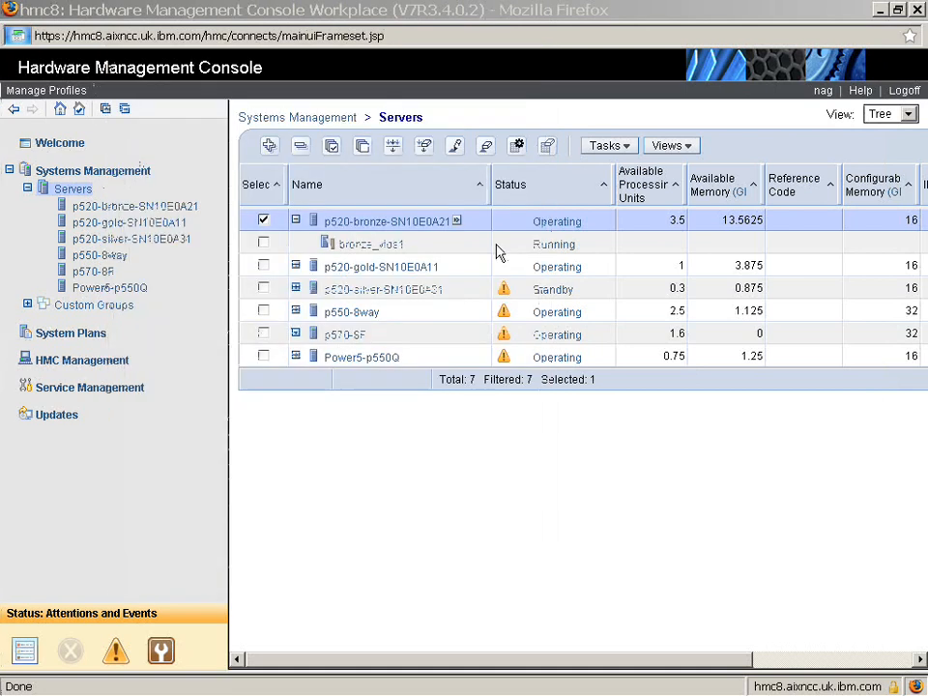
Open Virtual Storage Management for the p520-bronze-SN10E0A21 server and show bronze_vios1's storage pools
click(458, 222)
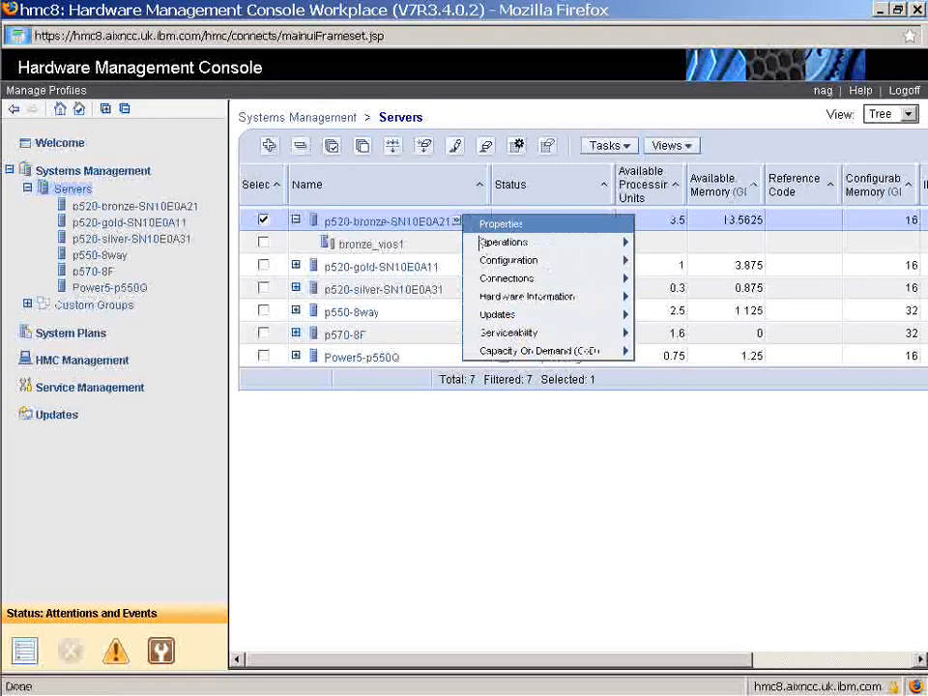
mouse_move(502, 263)
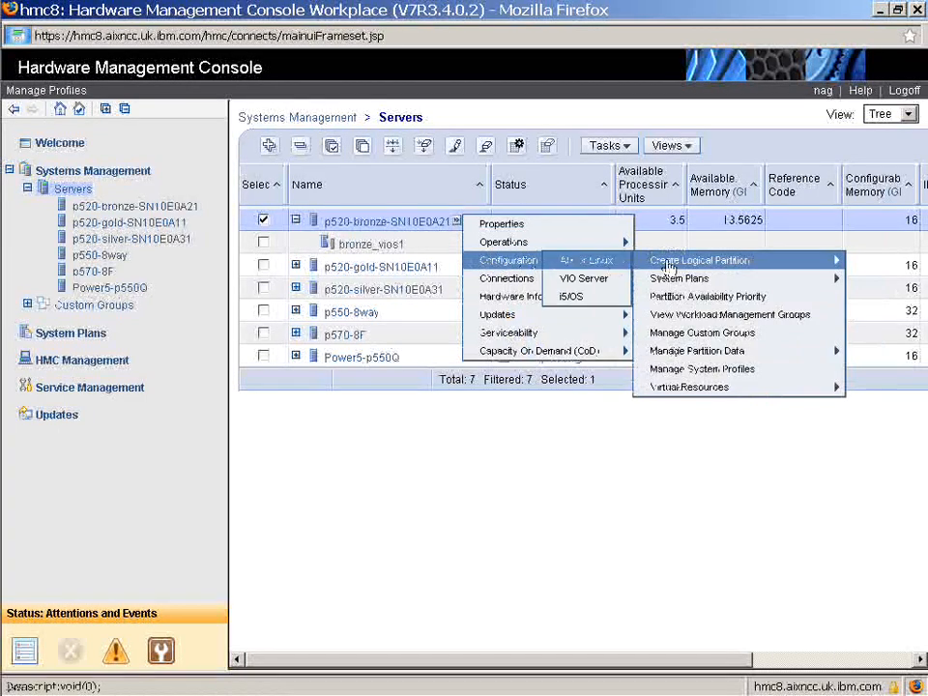
mouse_move(691, 391)
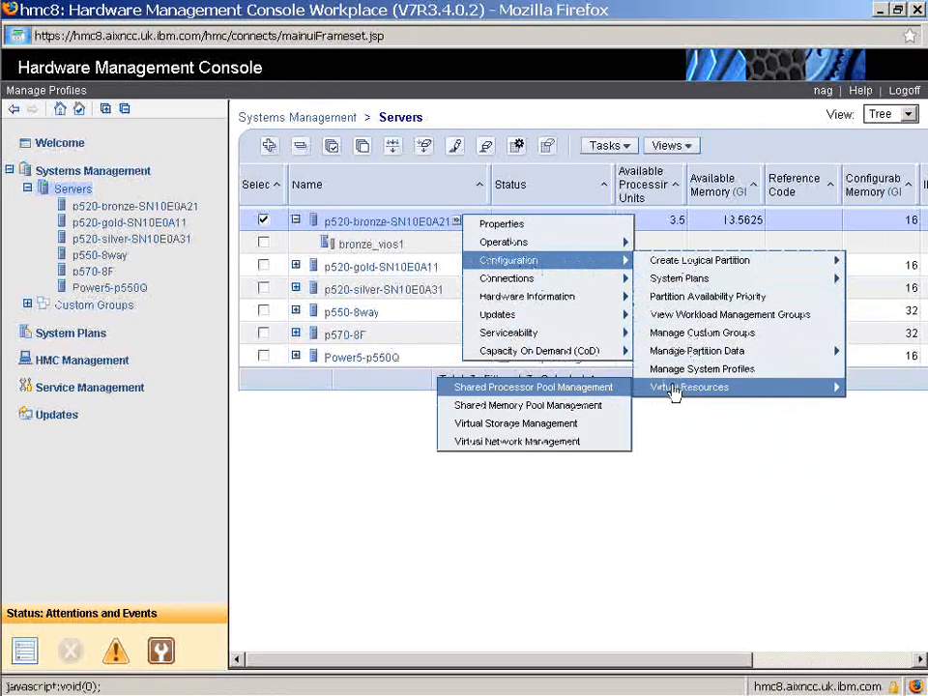
click(577, 427)
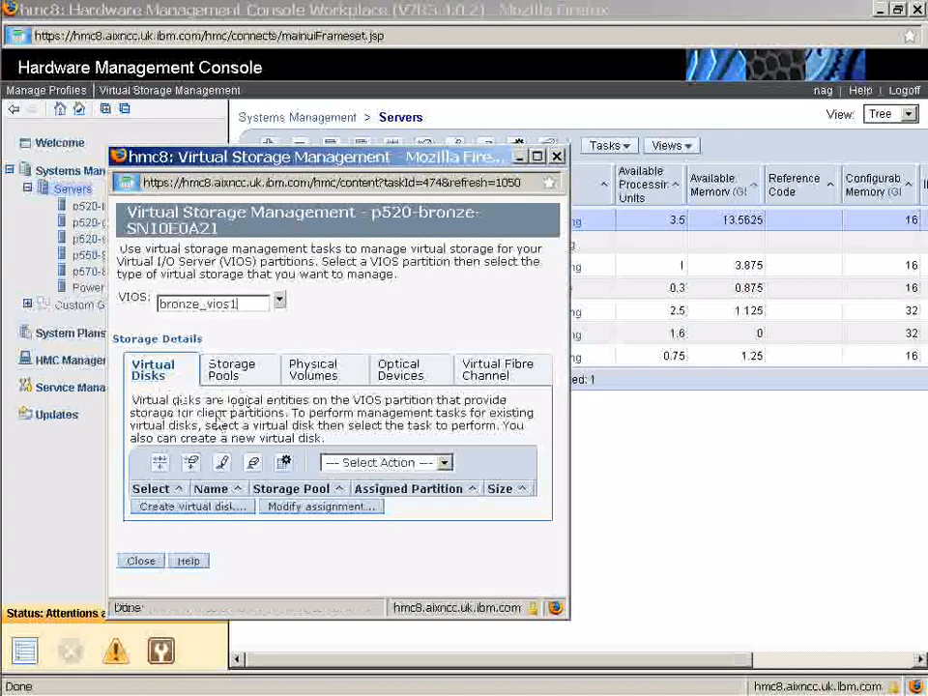
click(234, 373)
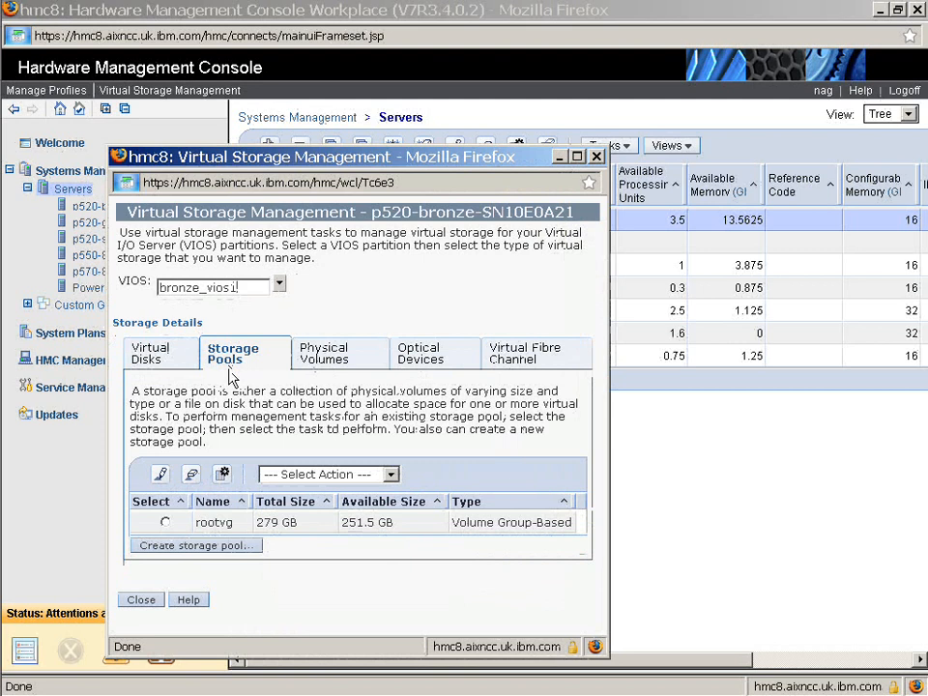
Create a volume group-based storage pool named clientvg from hdisk1 and hdisk2, forcing the command
click(179, 548)
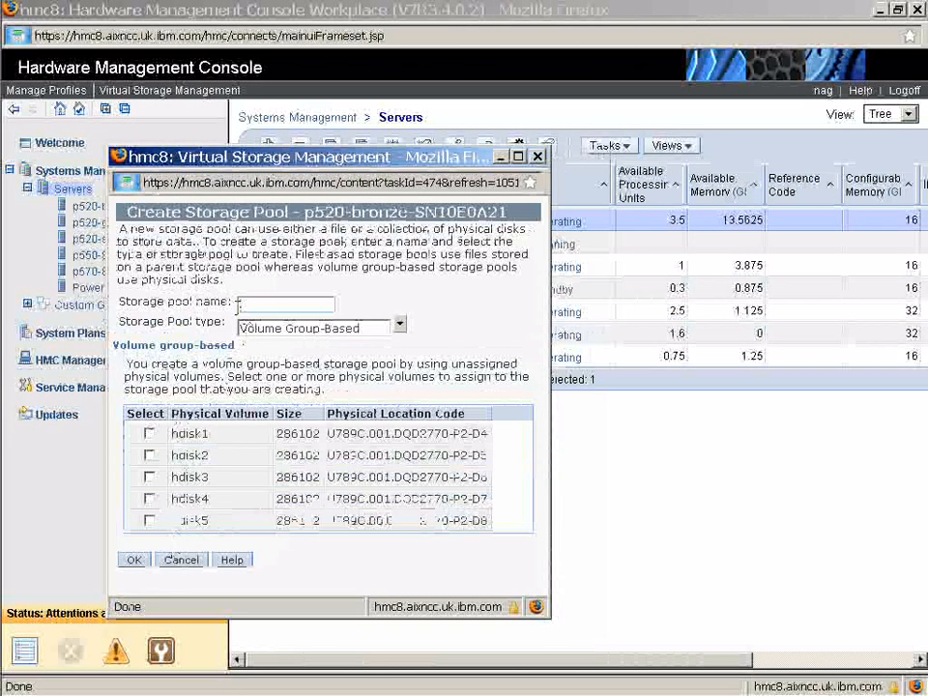
text(clientvg)
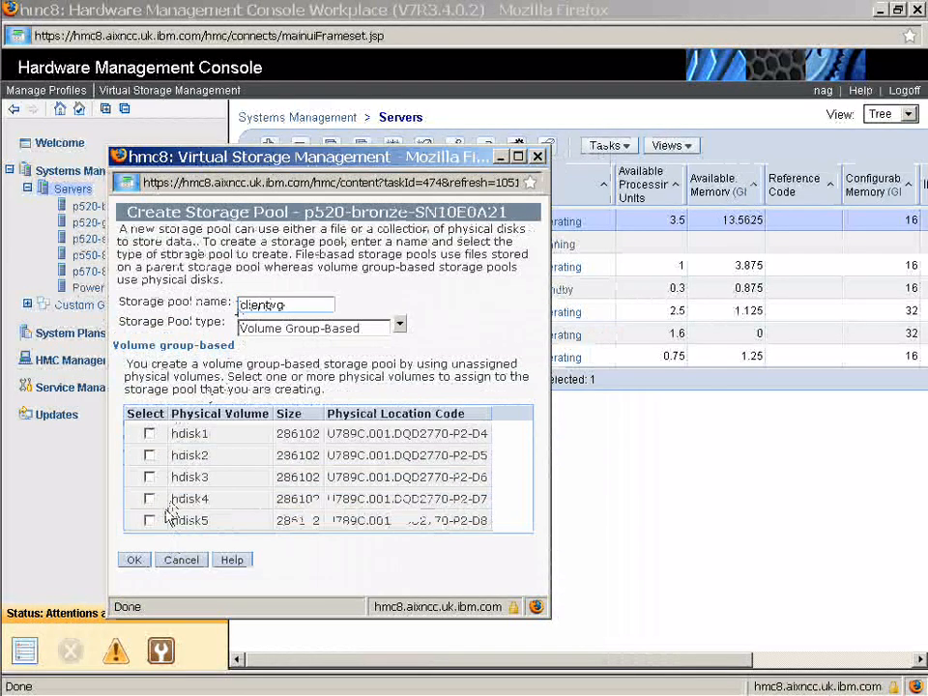
click(150, 434)
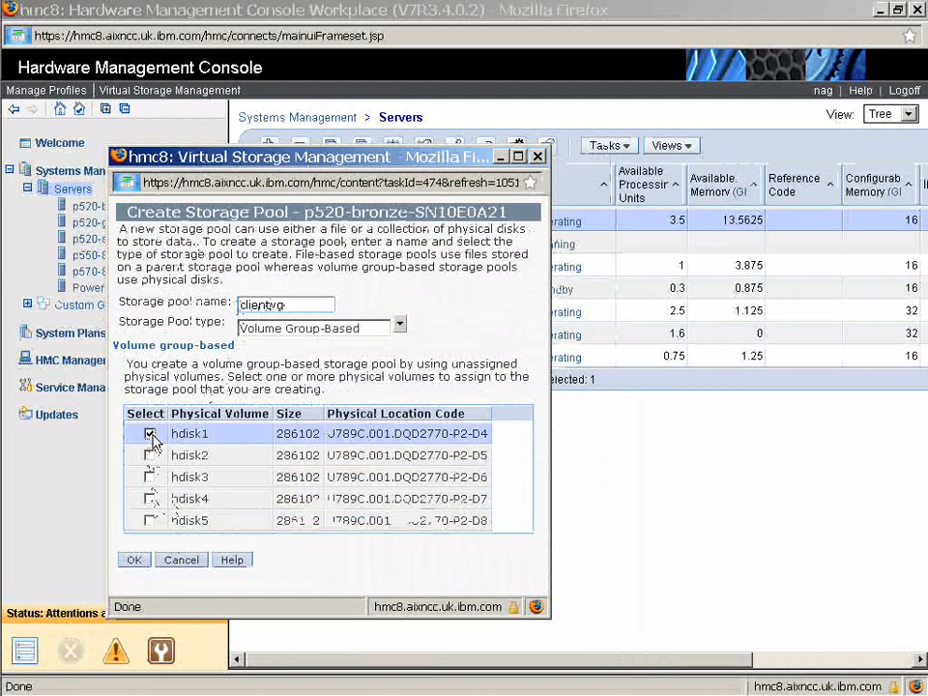
click(150, 456)
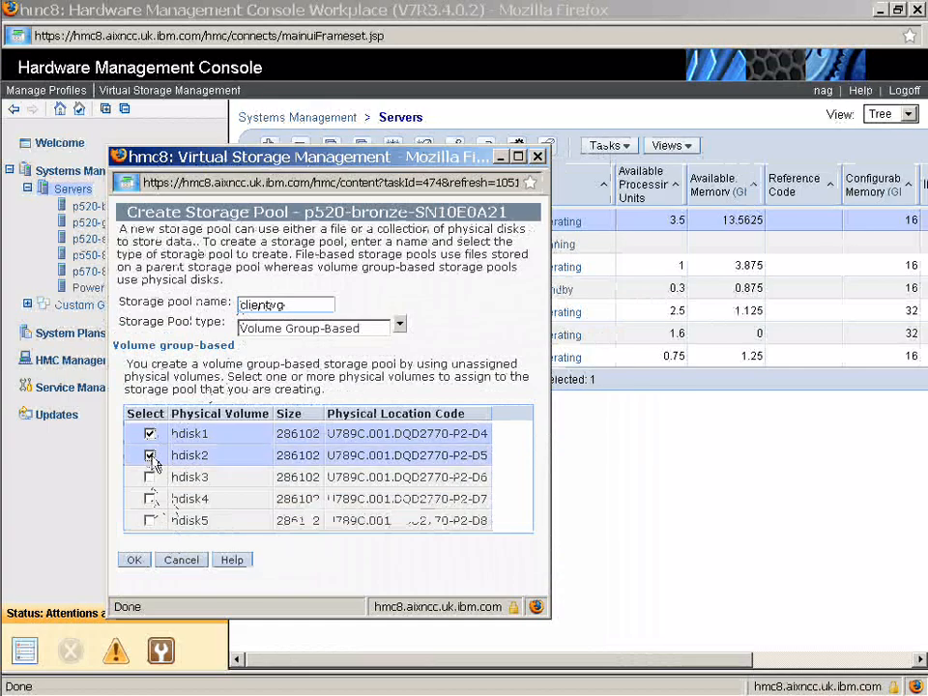
click(137, 563)
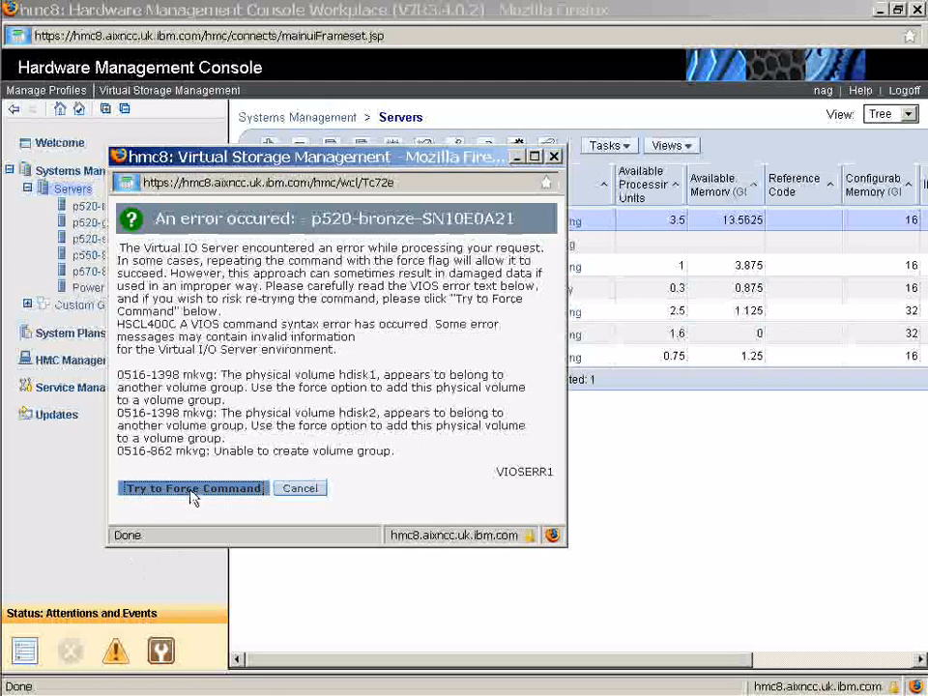
click(193, 496)
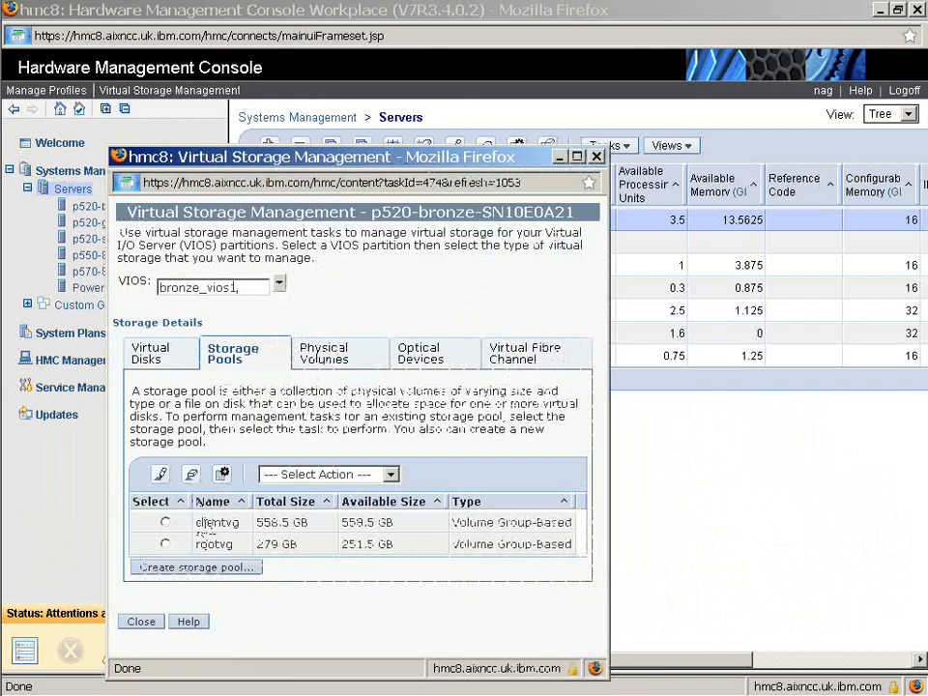
Create an 8 GB virtual disk named temp in the clientvg storage pool, leaving it unassigned
click(152, 357)
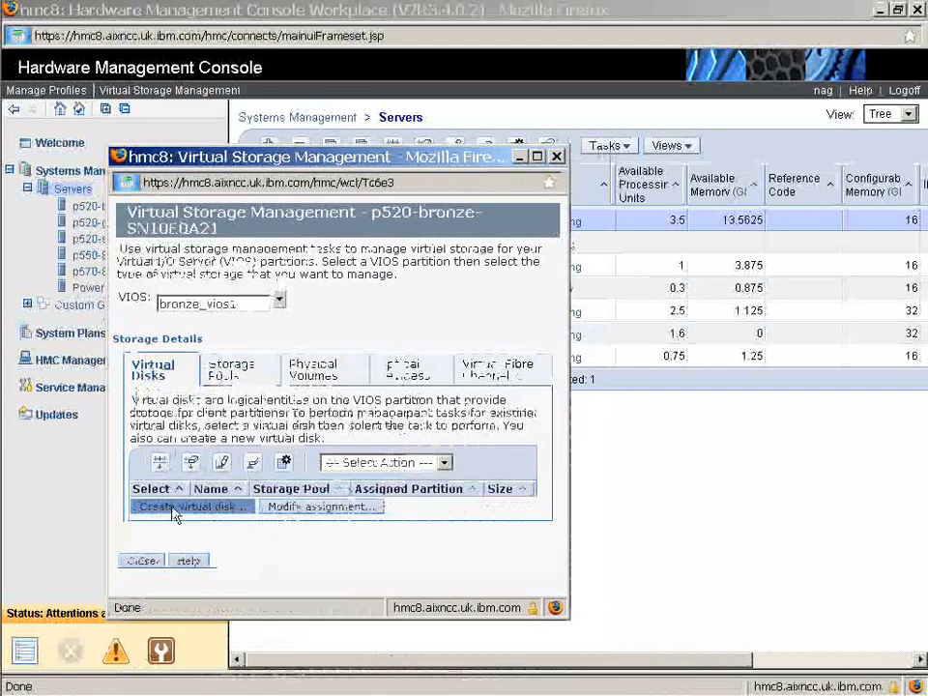
click(178, 508)
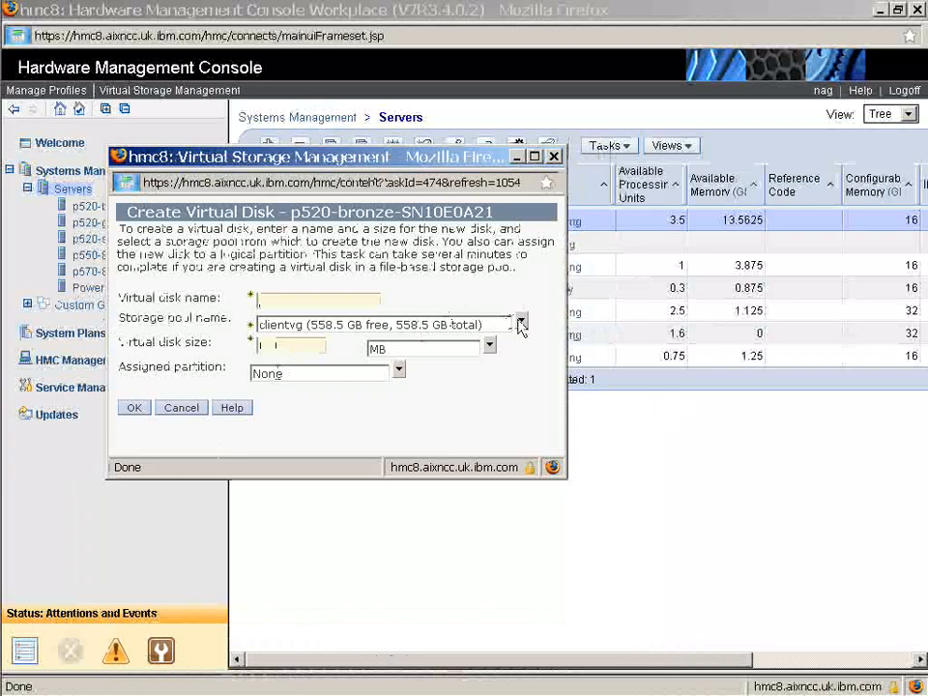
click(521, 324)
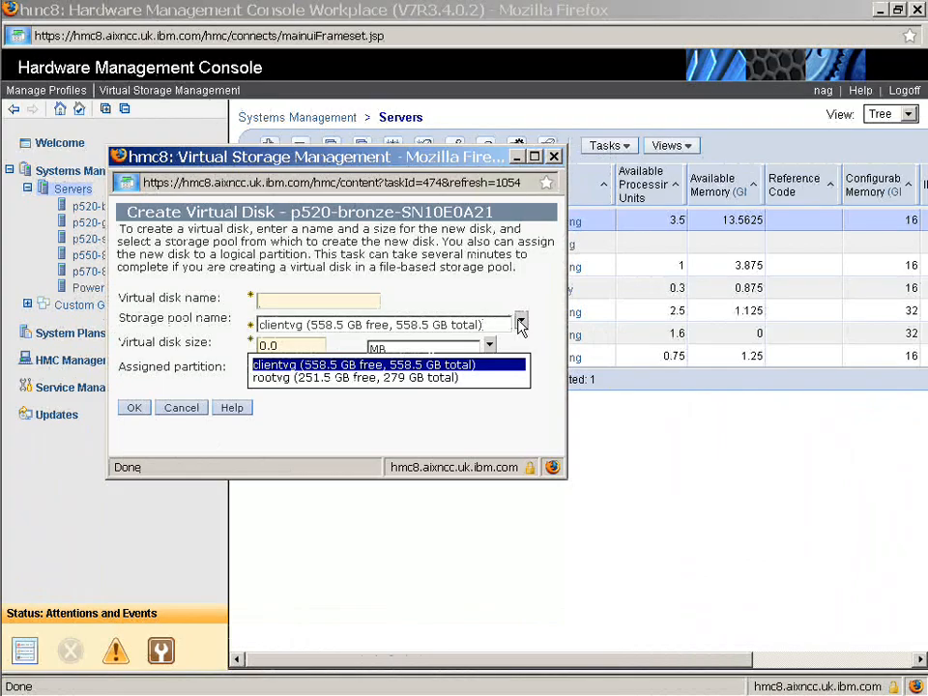
click(293, 296)
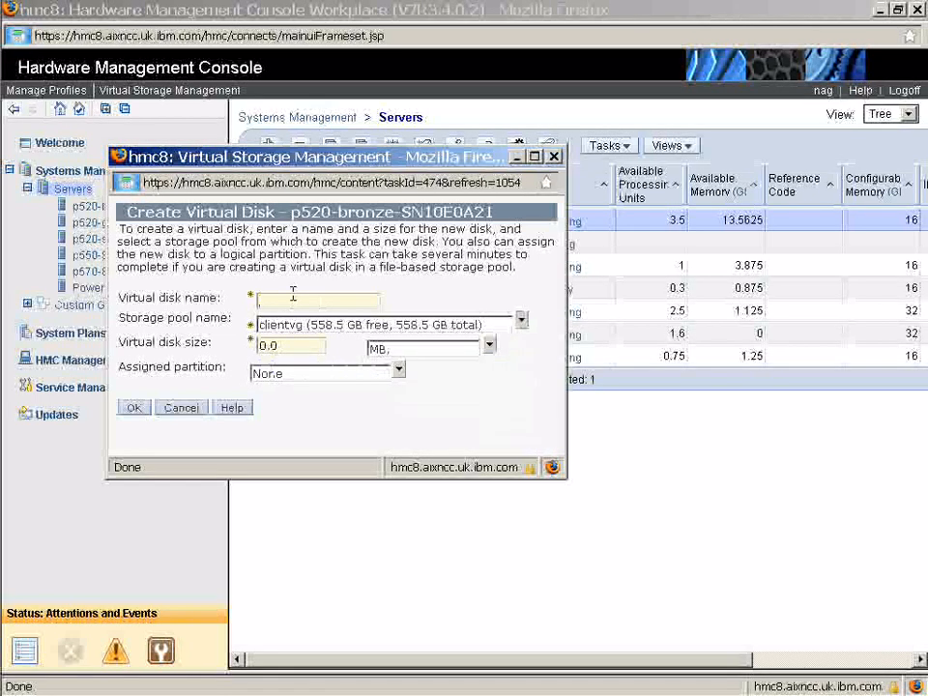
text(t)
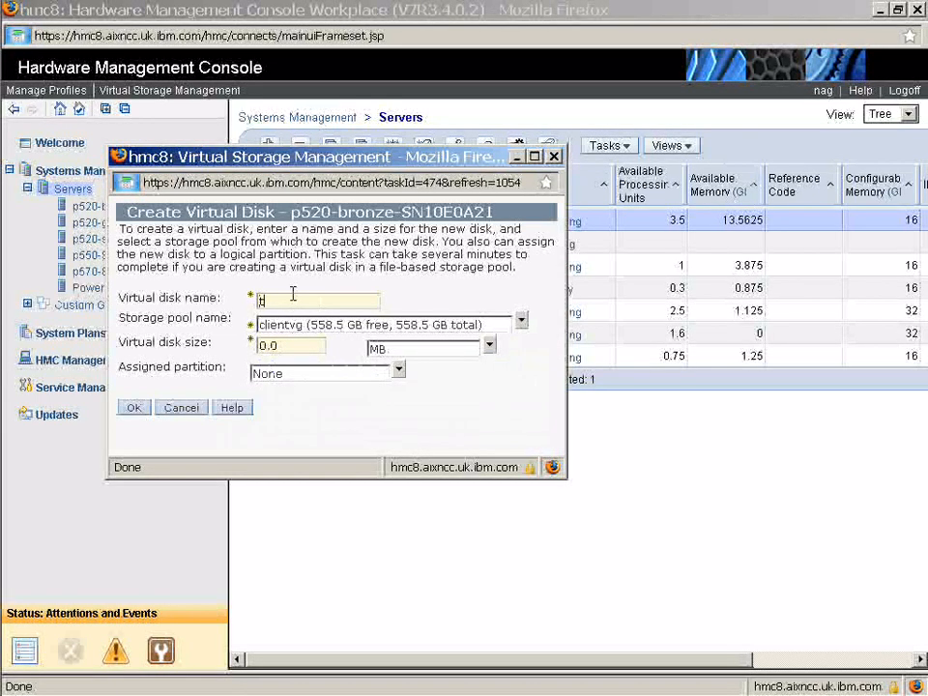
text(emp)
double_click(263, 345)
text(8.0)
click(490, 346)
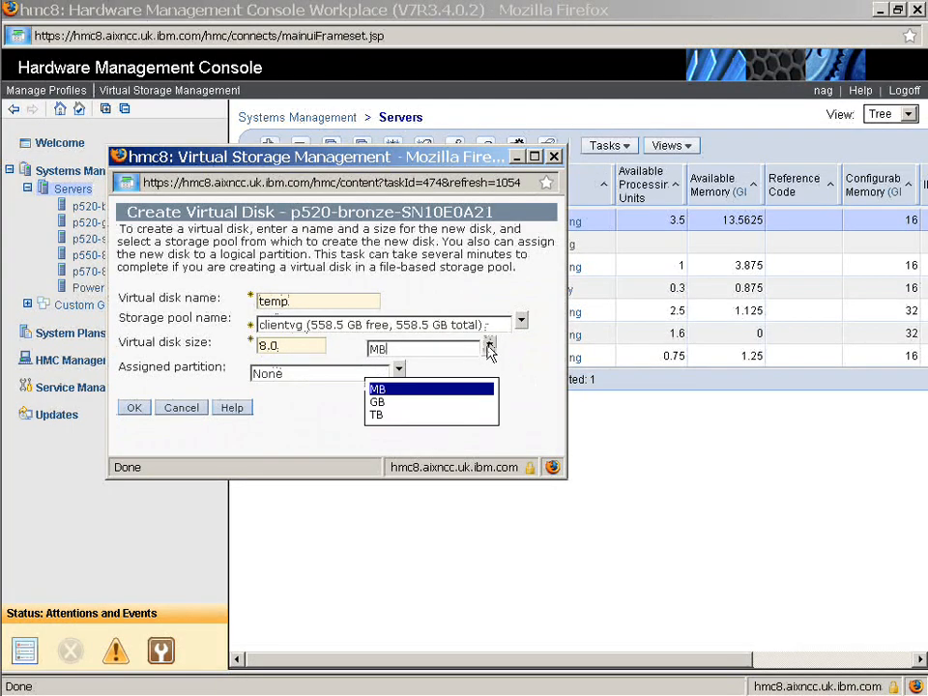
click(453, 404)
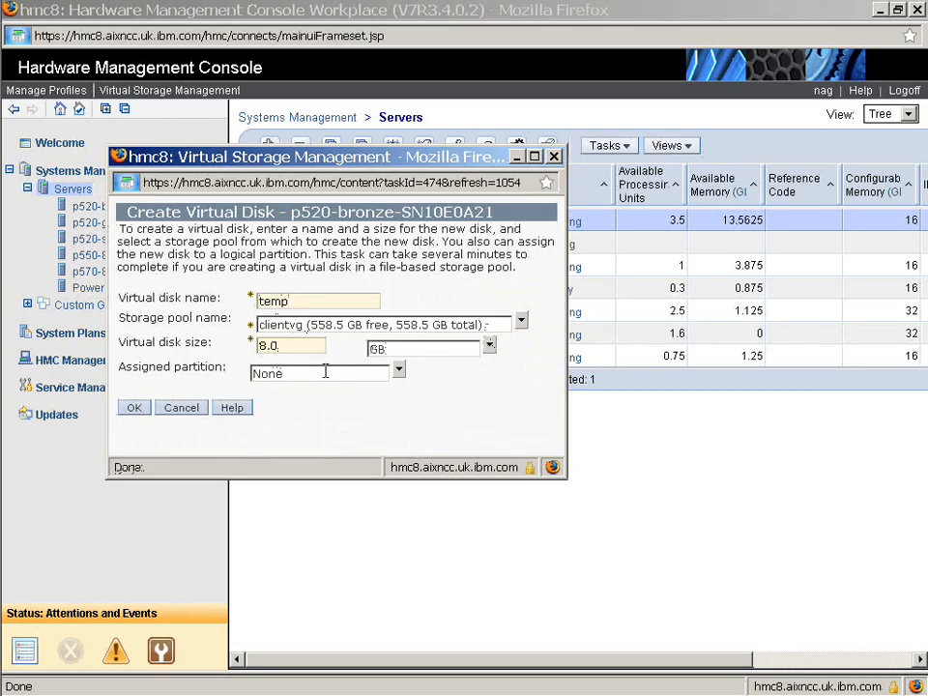
click(138, 410)
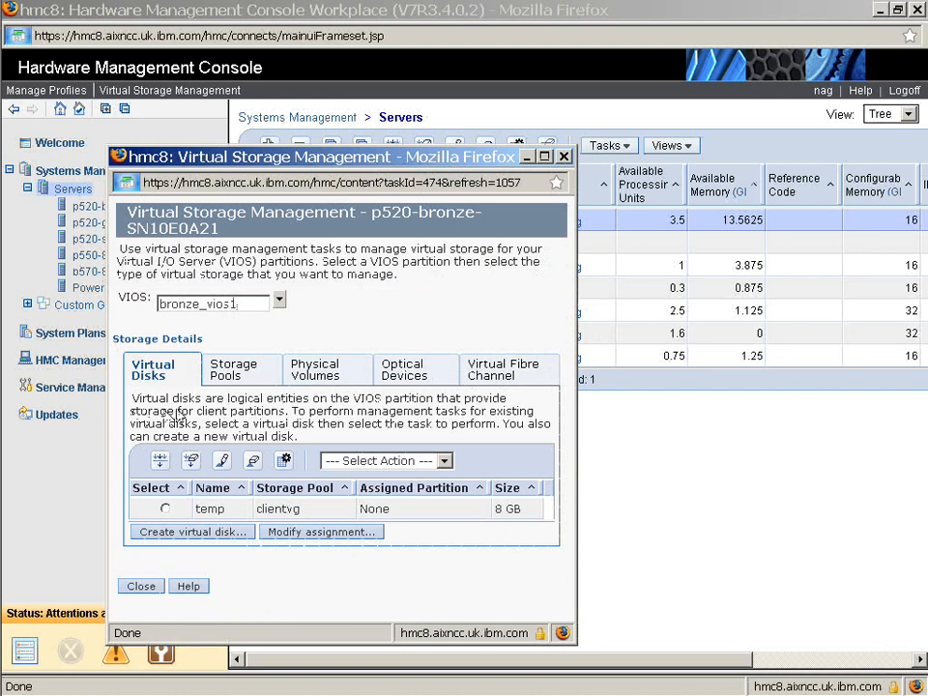
Inspect the VIOS physical volumes and the actions available for hdisk3
click(323, 373)
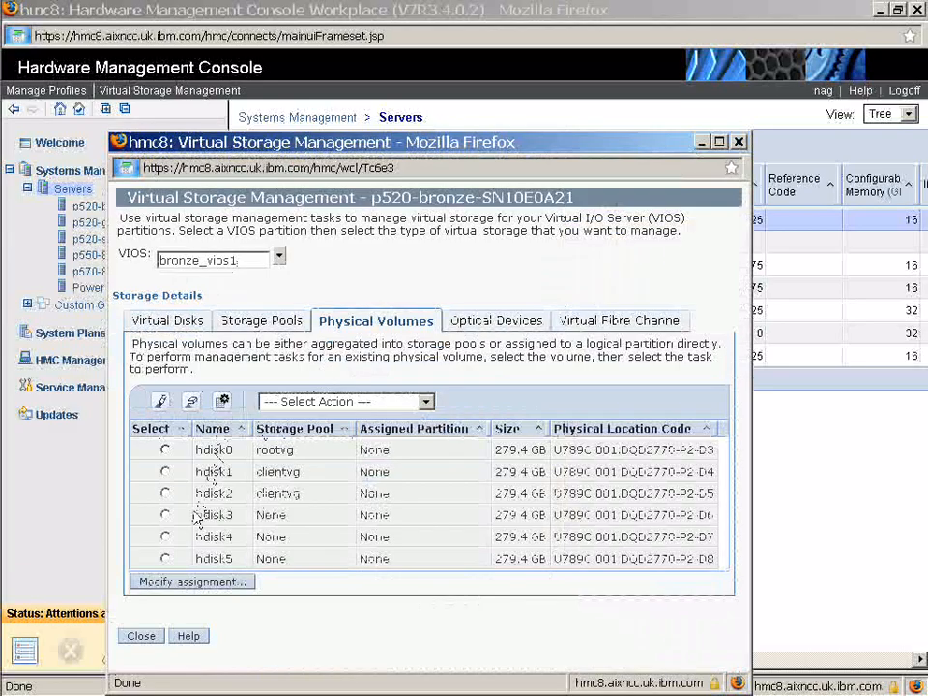
click(165, 516)
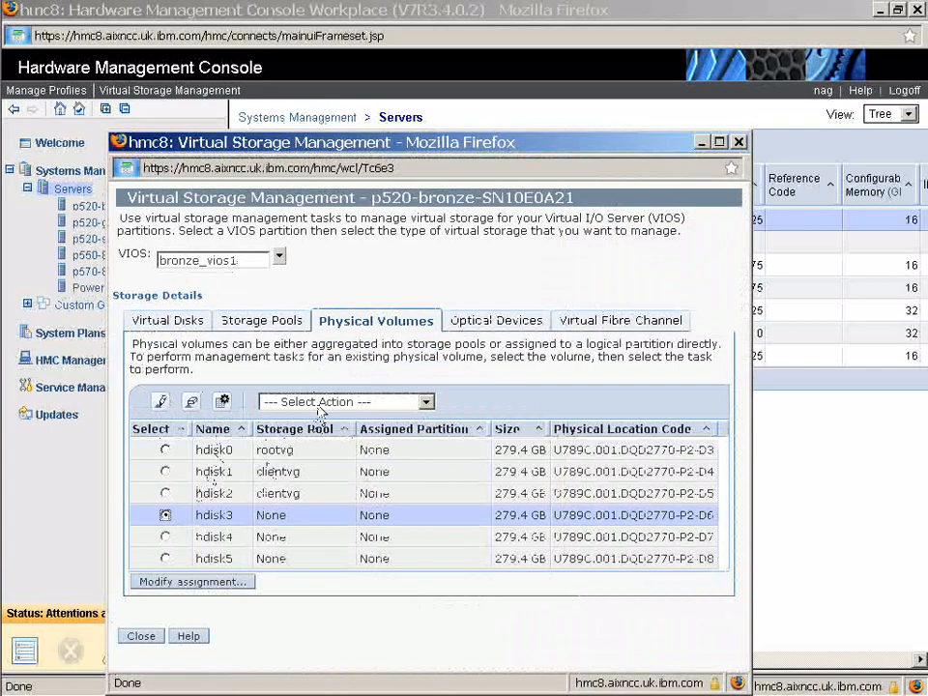
click(320, 403)
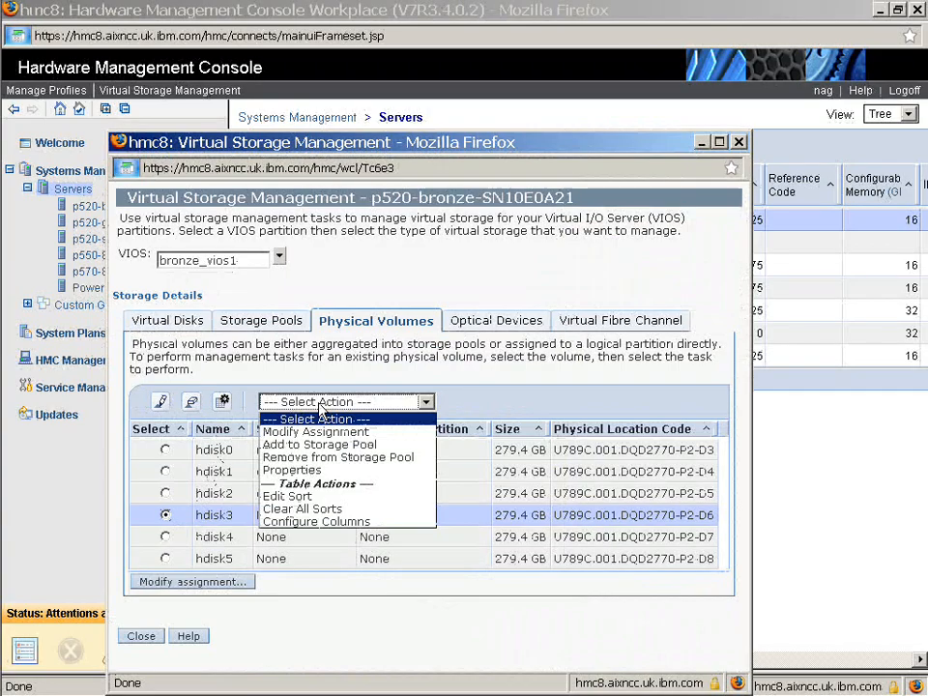
click(336, 375)
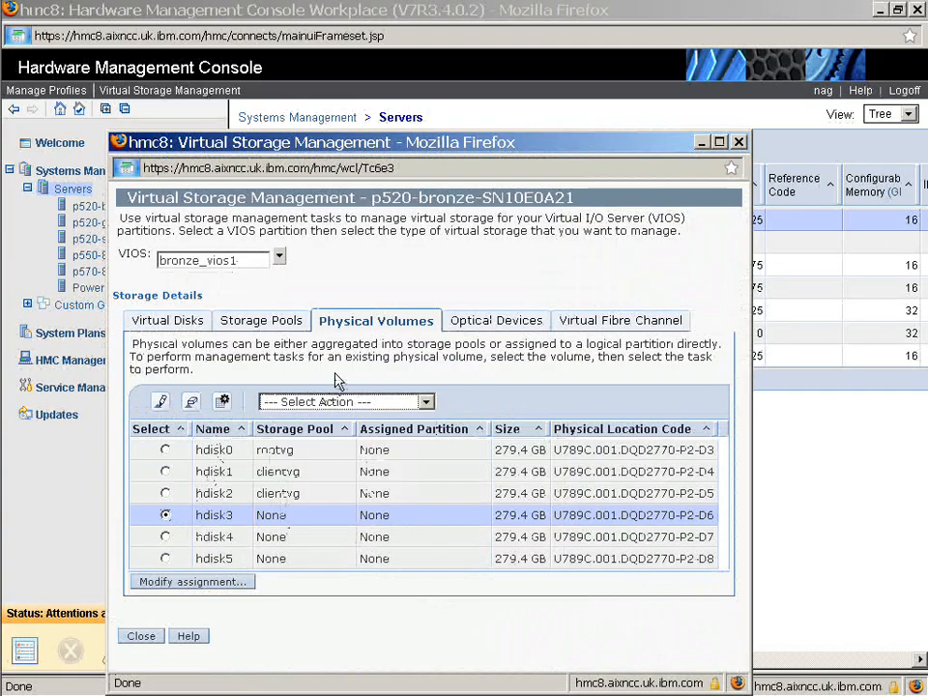
Review the optical devices and virtual fibre channel information, then close Virtual Storage Management
click(478, 327)
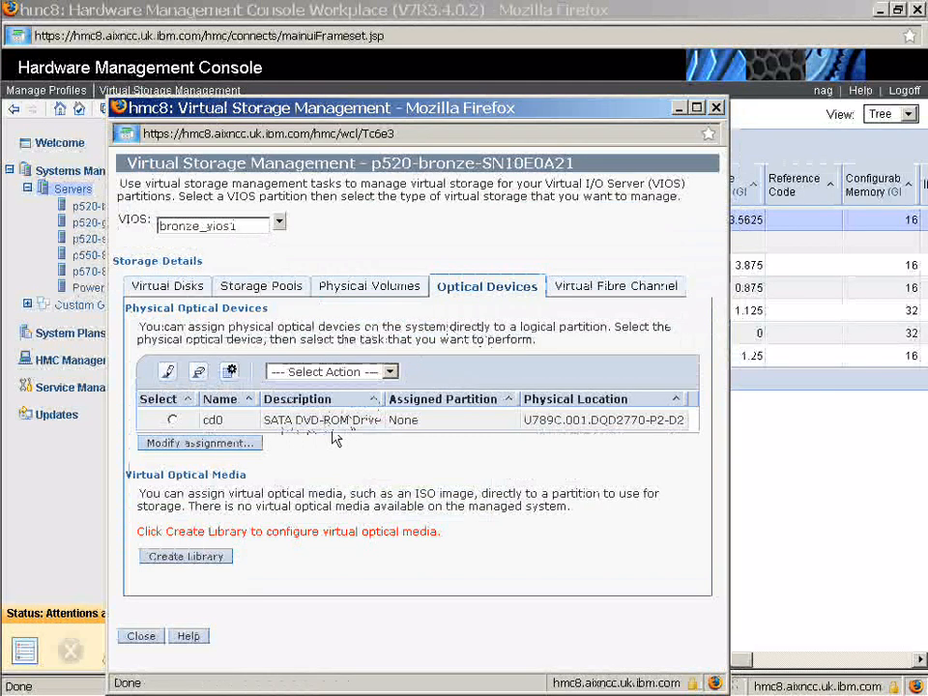
click(173, 421)
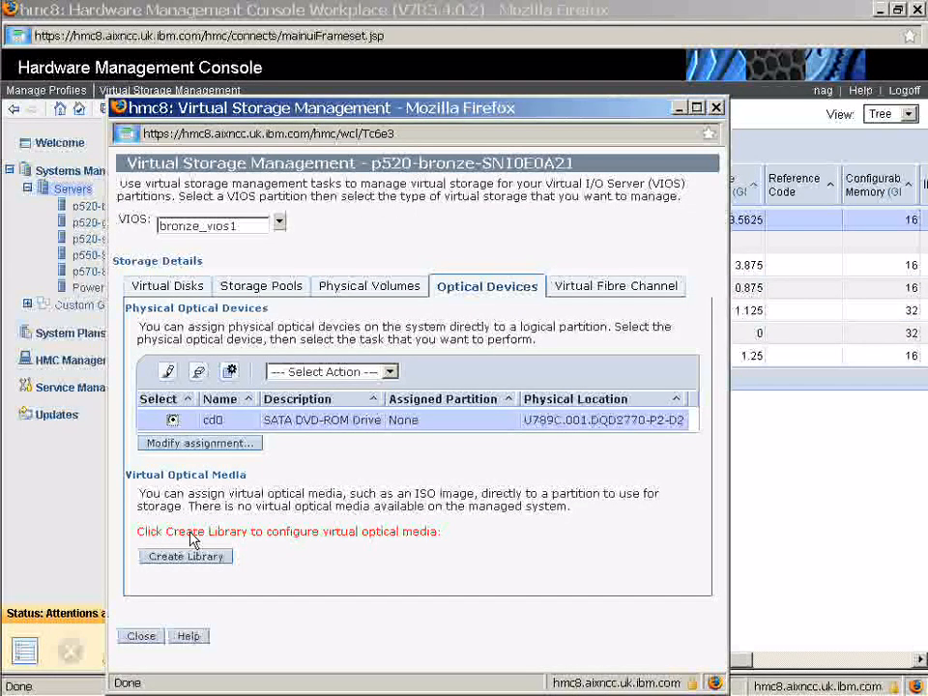
click(585, 290)
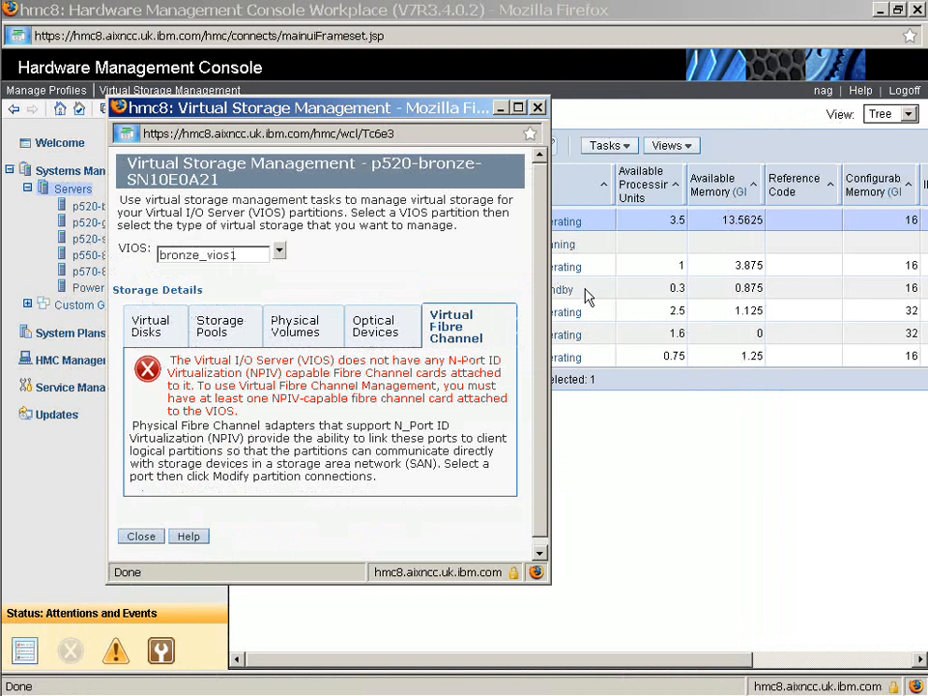
click(154, 537)
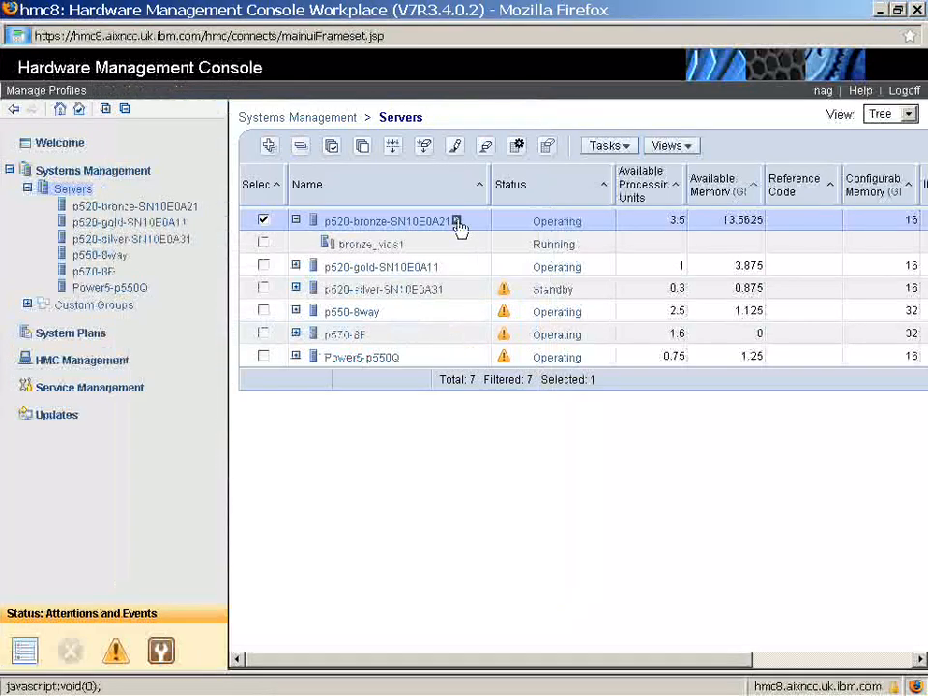
Start creating an AIX or Linux partition named bronze_lpar2 on p520-bronze-SN10E0A21 with the normal profile and shared processors
click(458, 224)
mouse_move(497, 264)
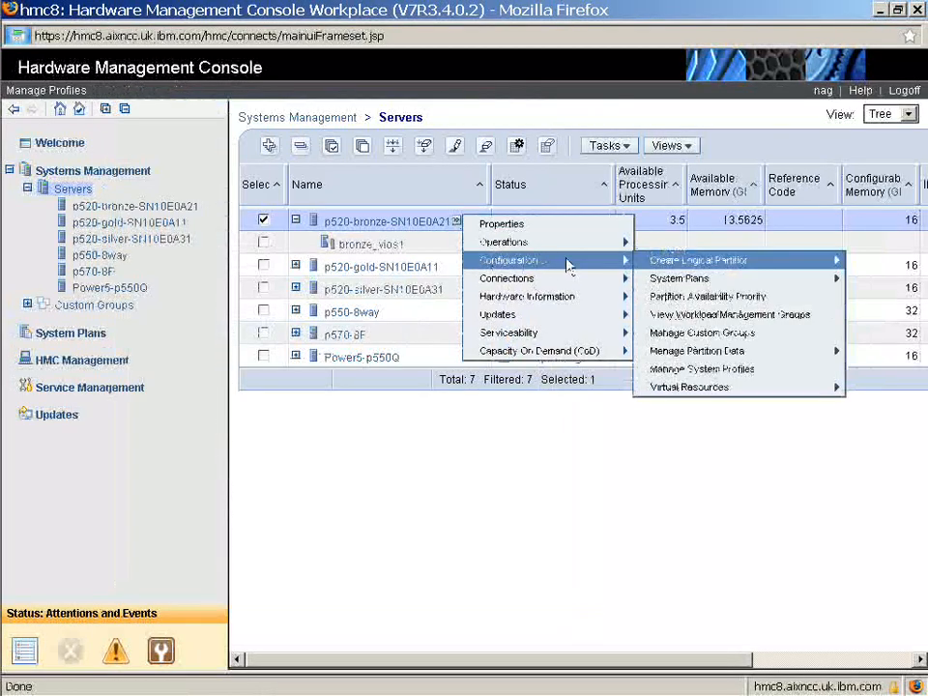
mouse_move(677, 261)
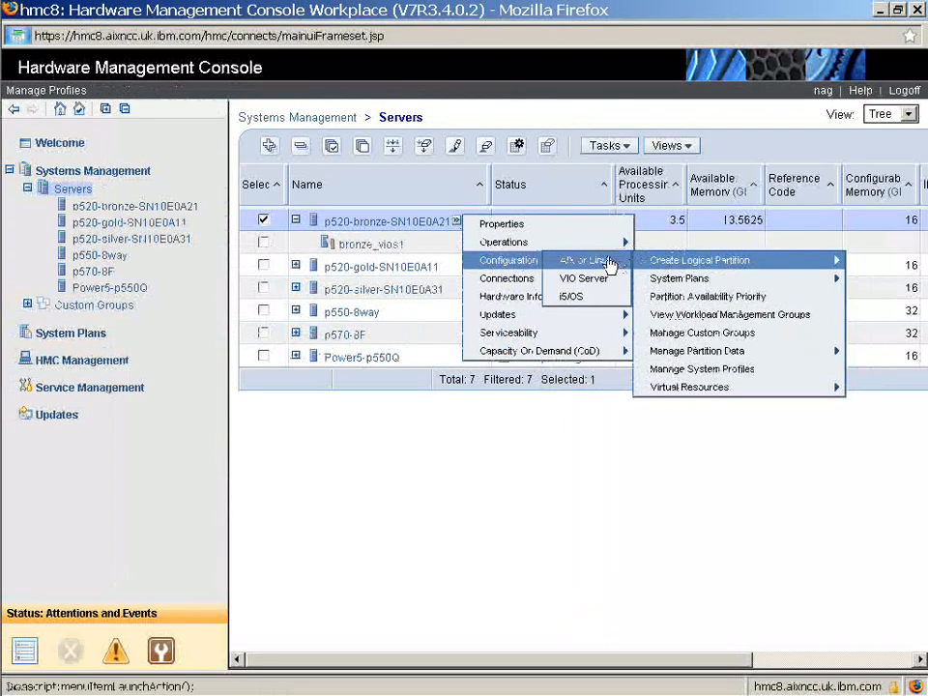
click(610, 264)
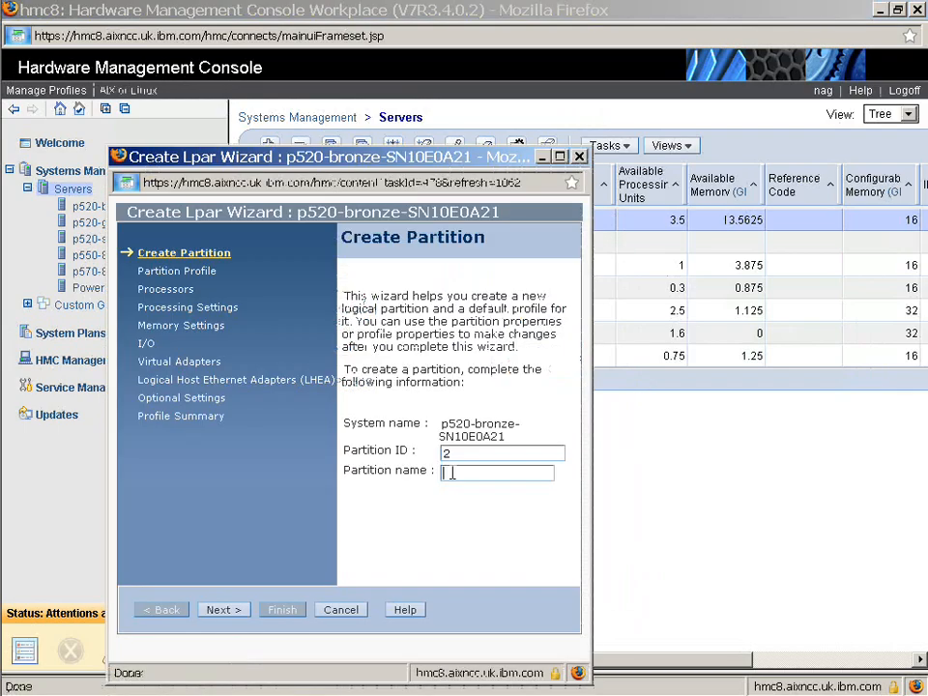
text(bronze_lpar2)
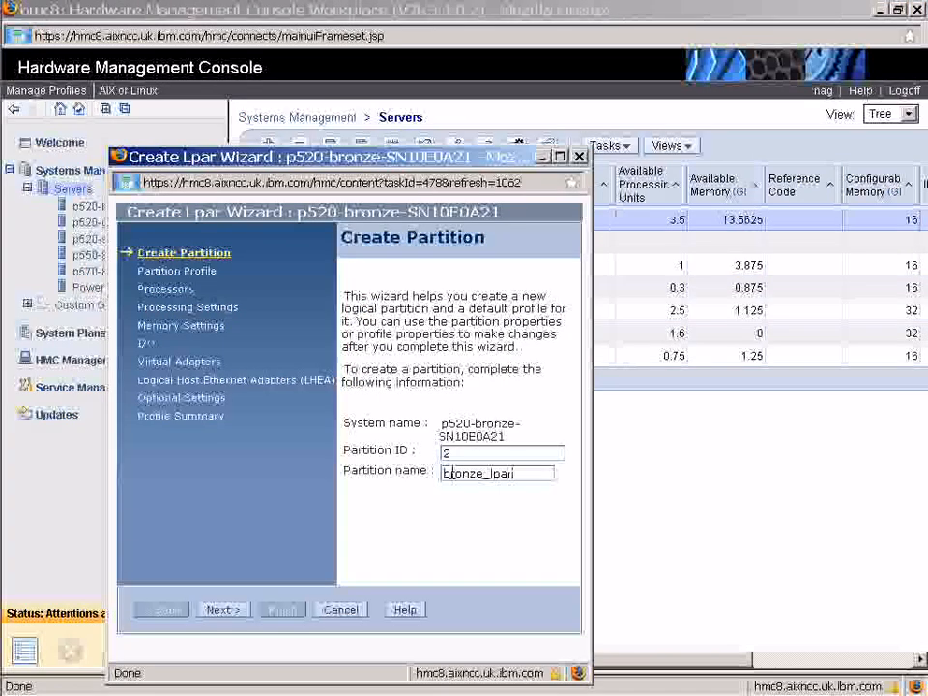
click(238, 609)
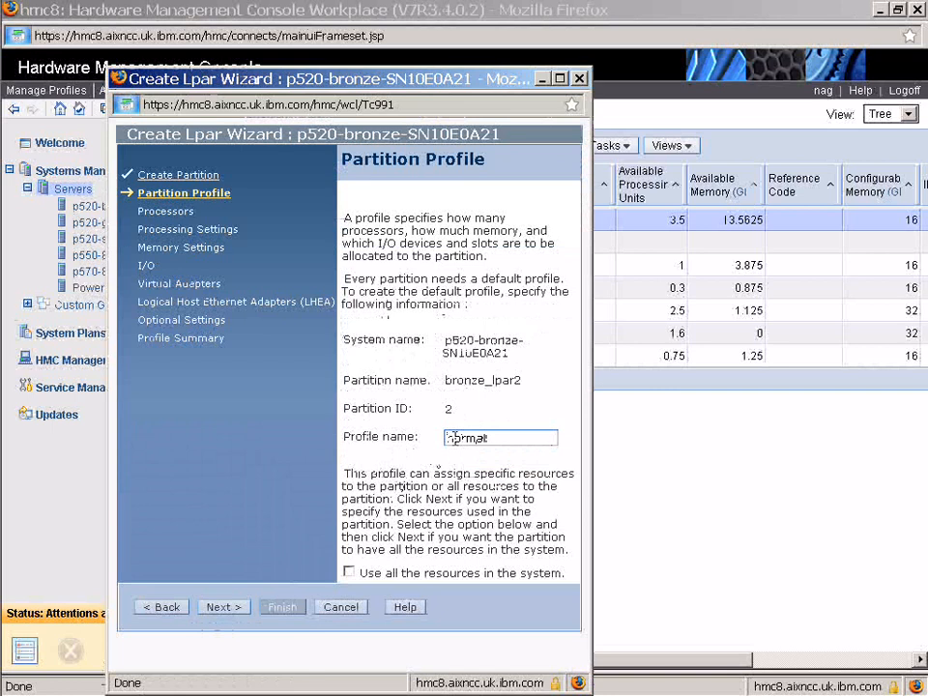
click(220, 607)
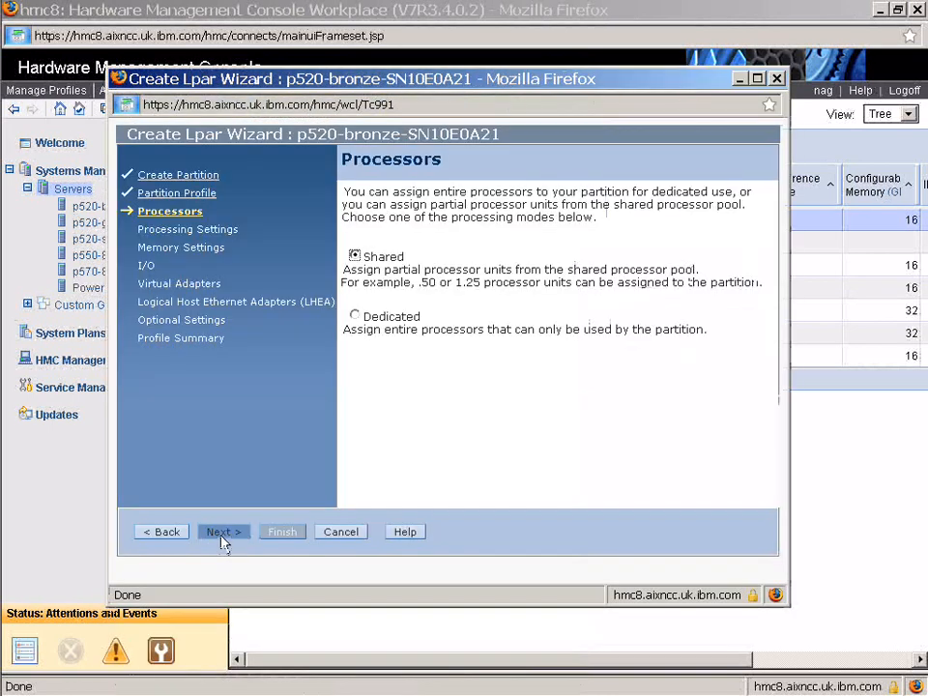
click(222, 532)
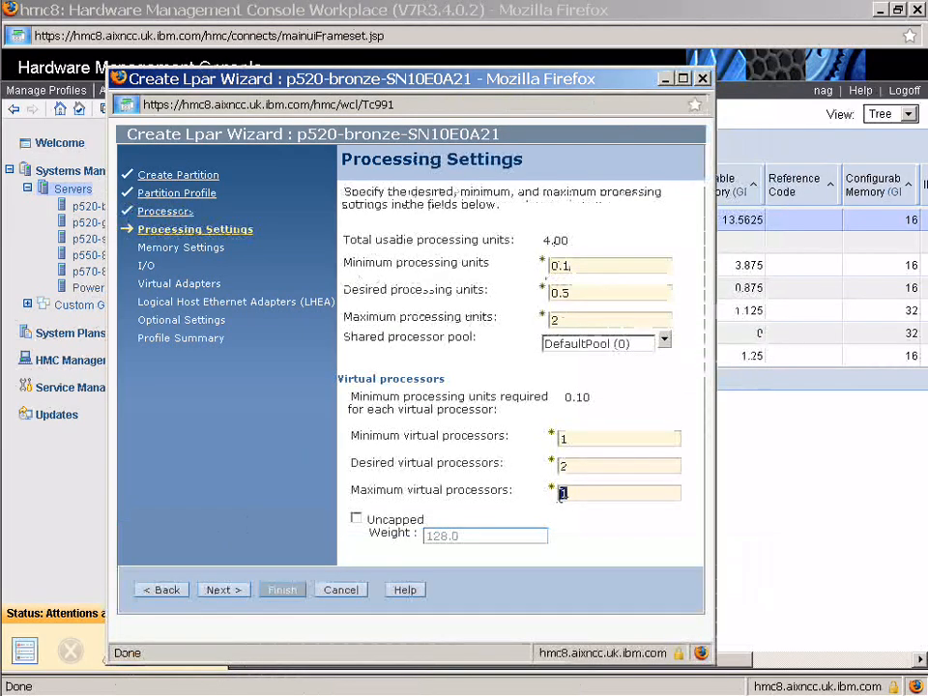
Set processing units to 0.1 minimum, 0.5 desired, 2 maximum, virtual processors 1/2/2, and make the partition uncapped
text(2)
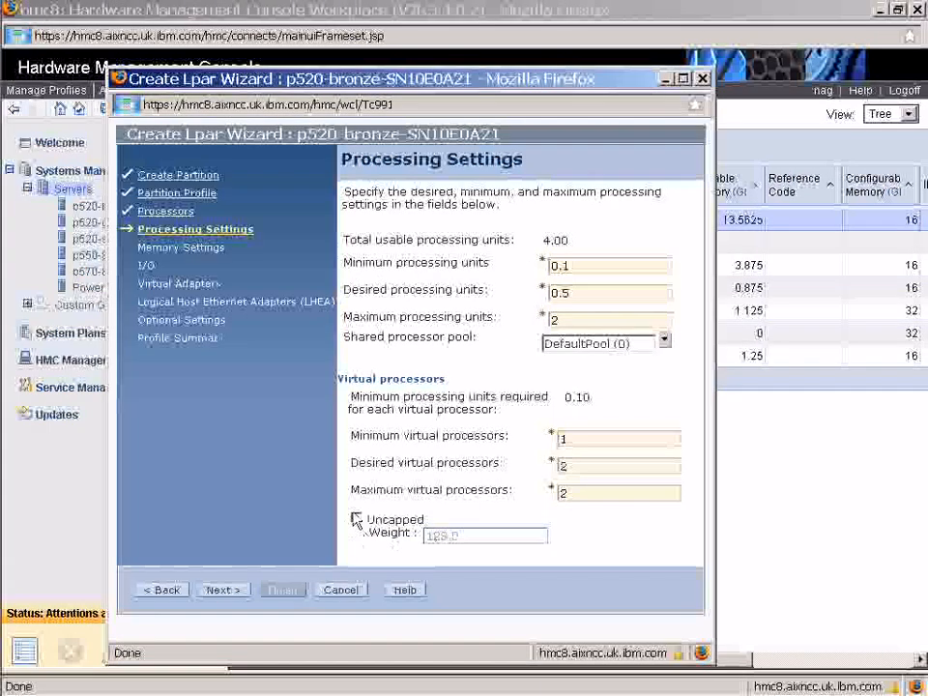
click(357, 520)
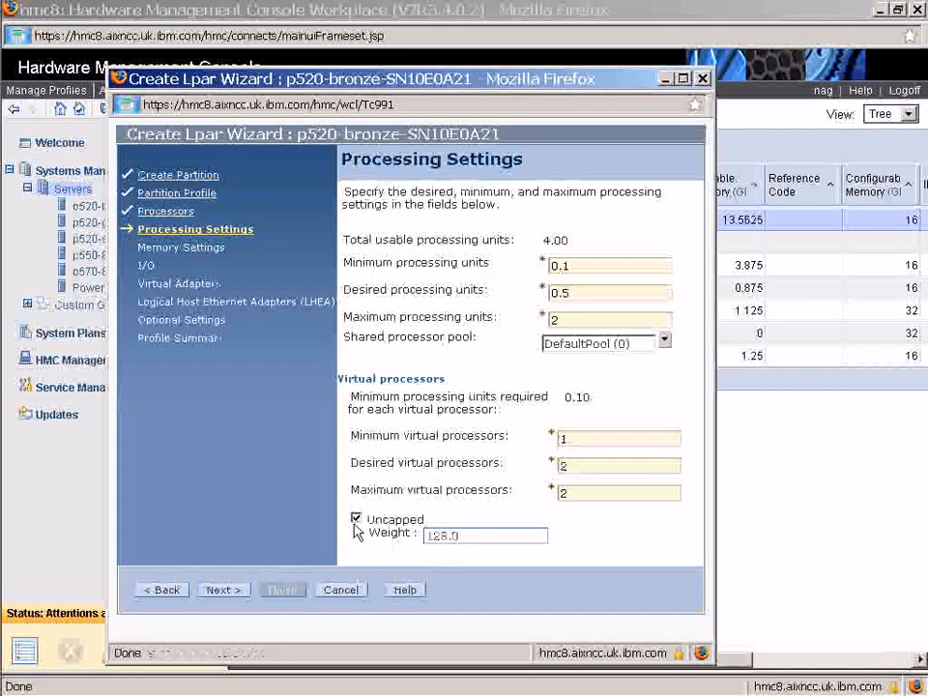
click(230, 592)
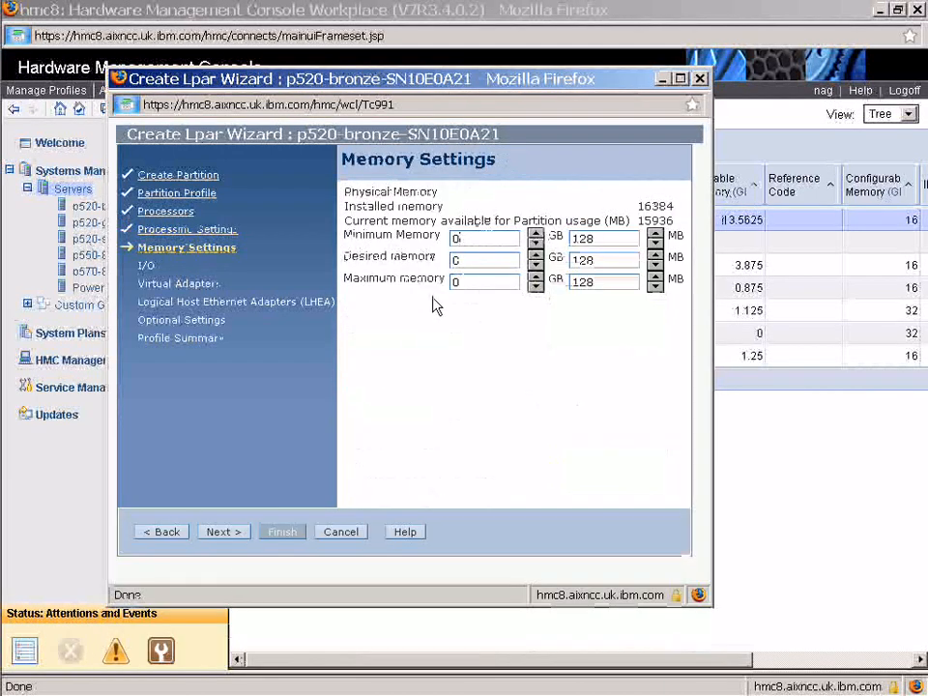
Set partition memory to 1 GB minimum, 2 GB desired and 4 GB maximum with 0 MB extra
double_click(454, 260)
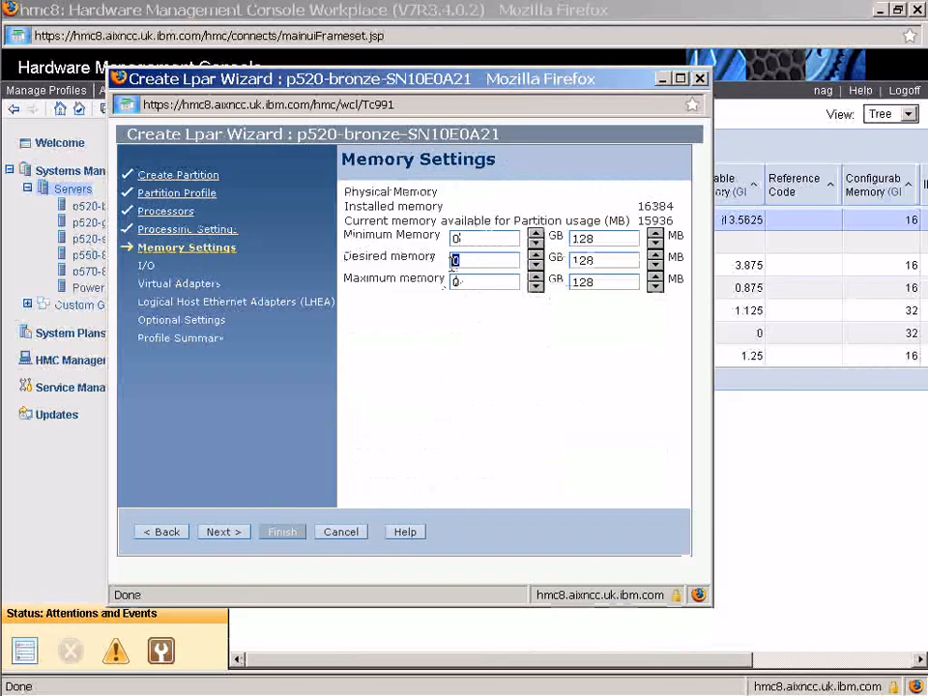
double_click(455, 238)
text(1)
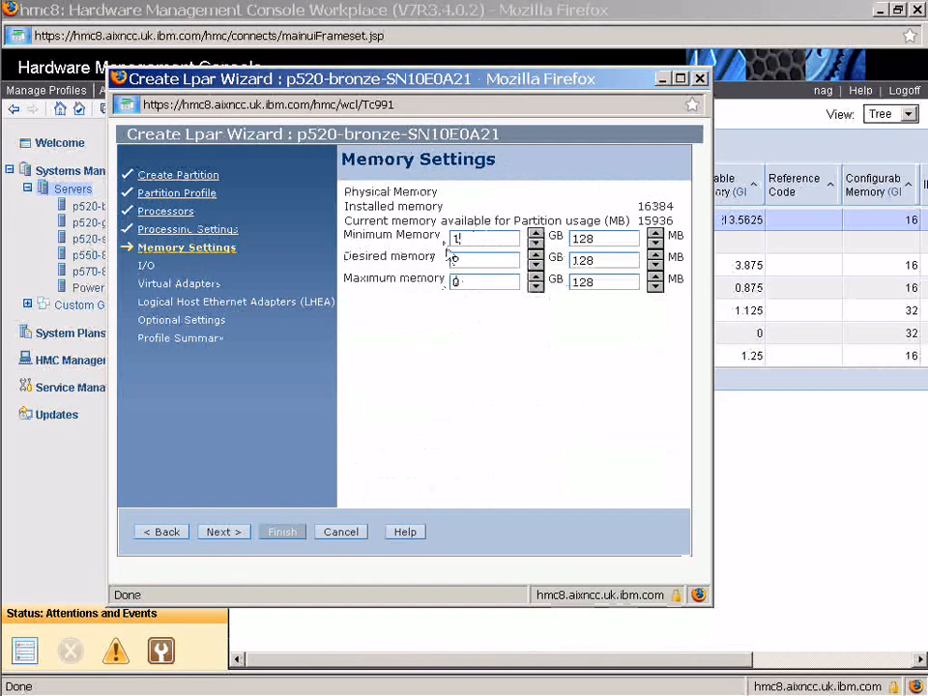
double_click(455, 281)
click(655, 244)
click(654, 244)
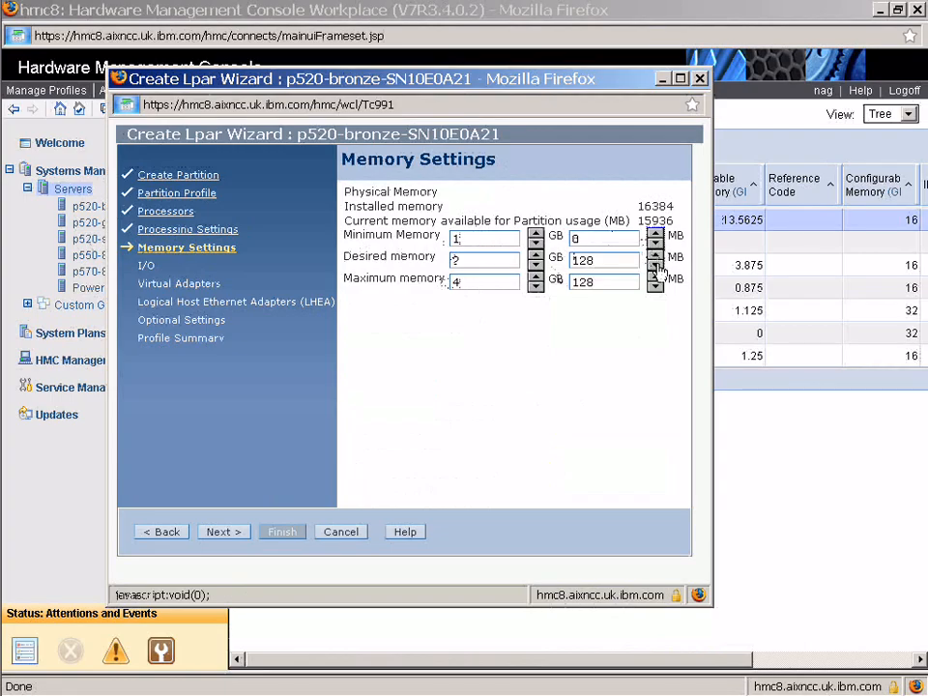
click(656, 266)
click(655, 287)
click(655, 287)
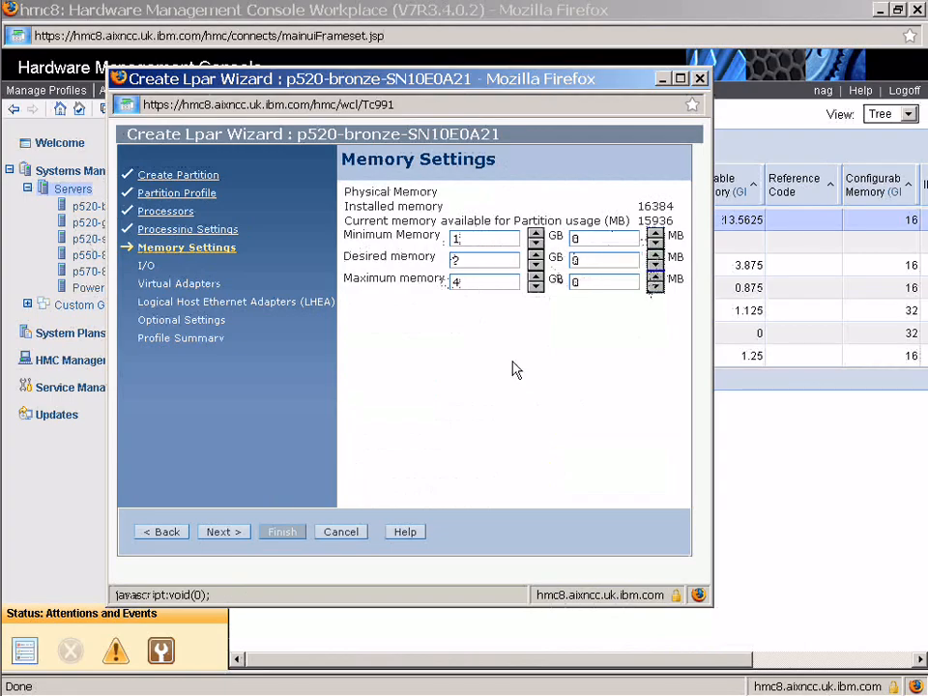
click(228, 535)
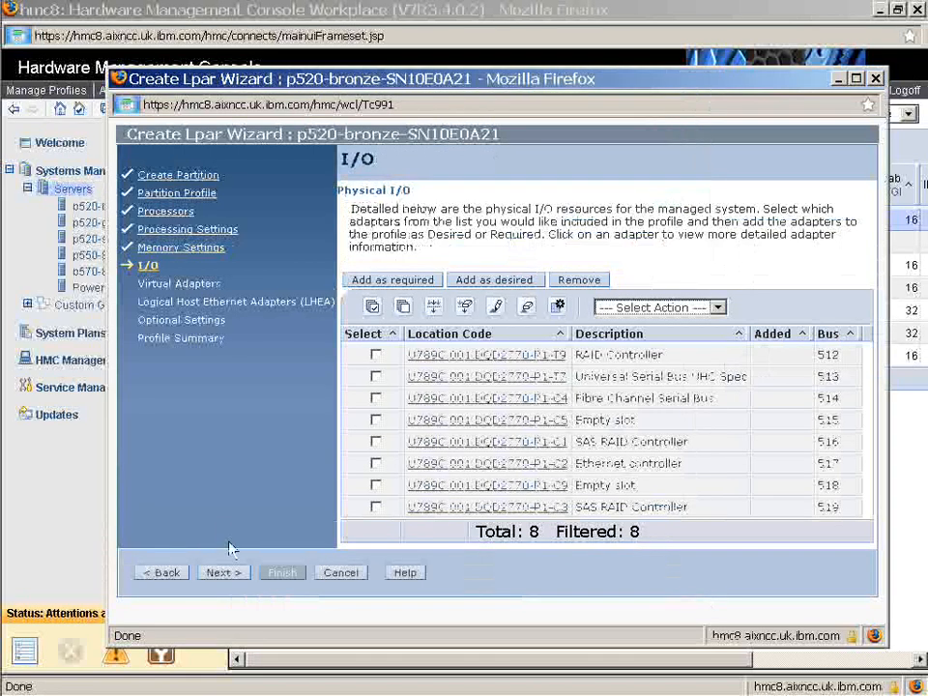
Add a required virtual Ethernet adapter with adapter ID 2 on VLAN 1 of ETHERNET0, after checking the virtual network
click(228, 574)
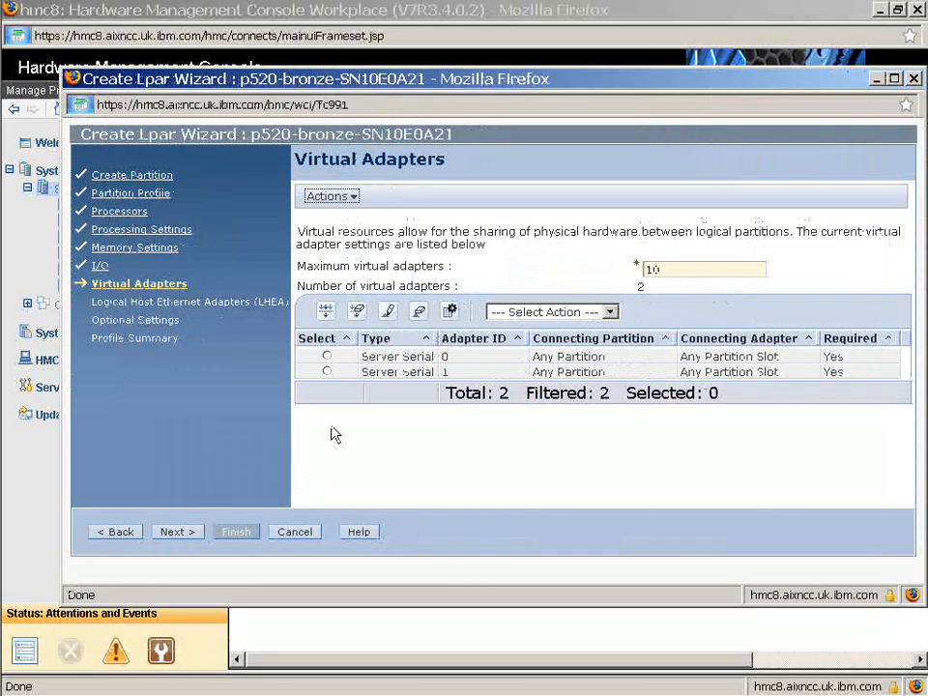
click(354, 198)
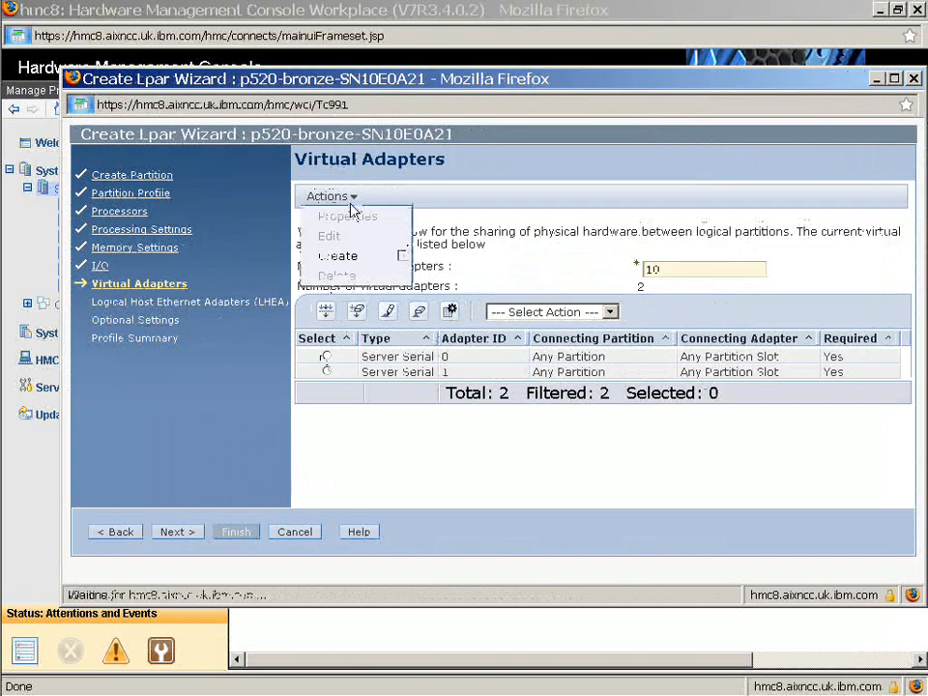
mouse_move(364, 259)
click(450, 256)
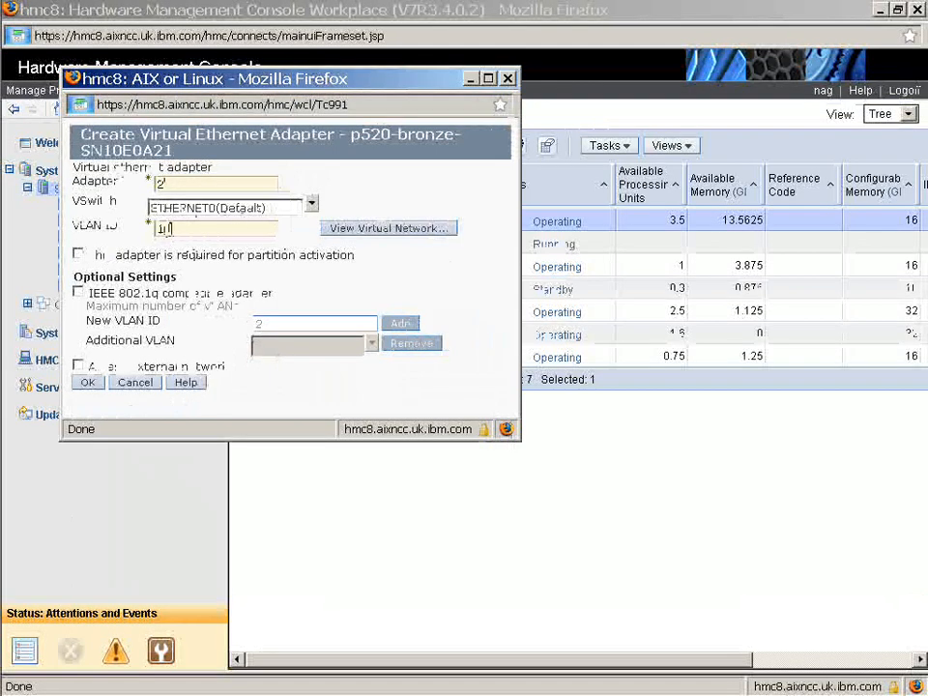
click(87, 383)
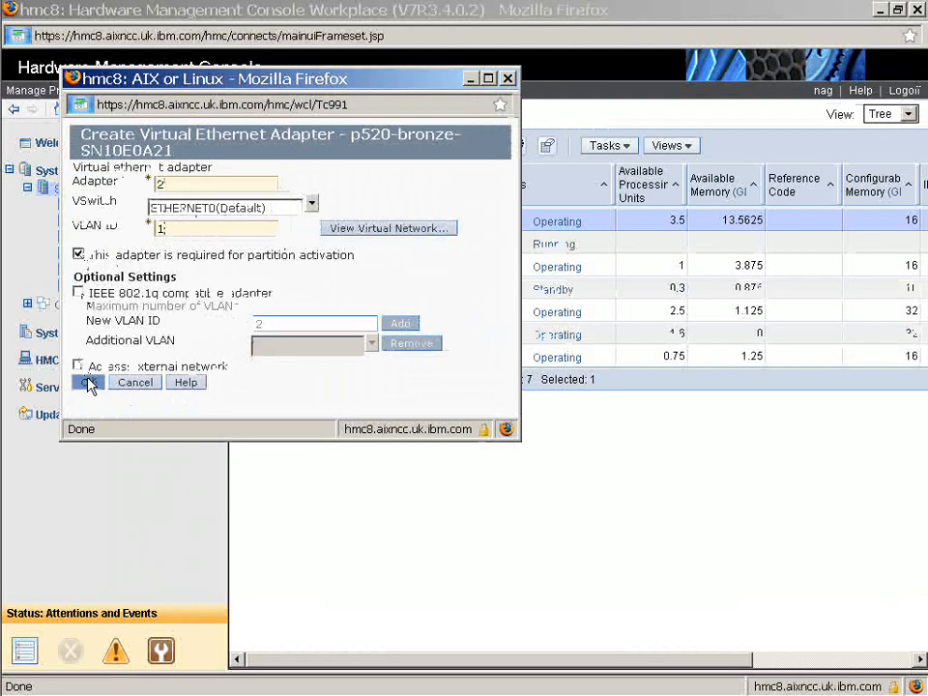
click(355, 230)
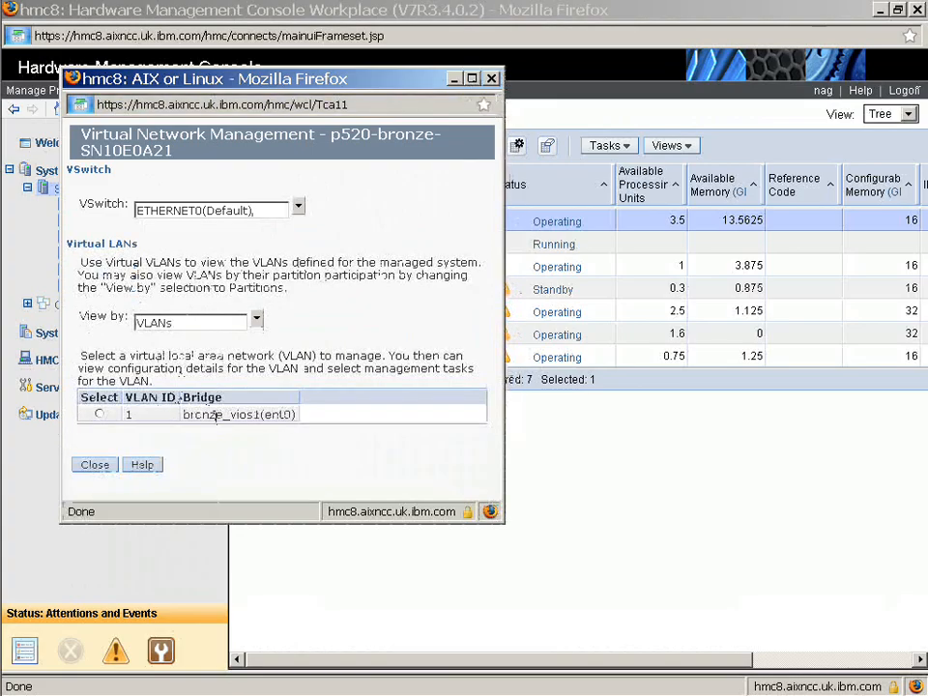
click(102, 467)
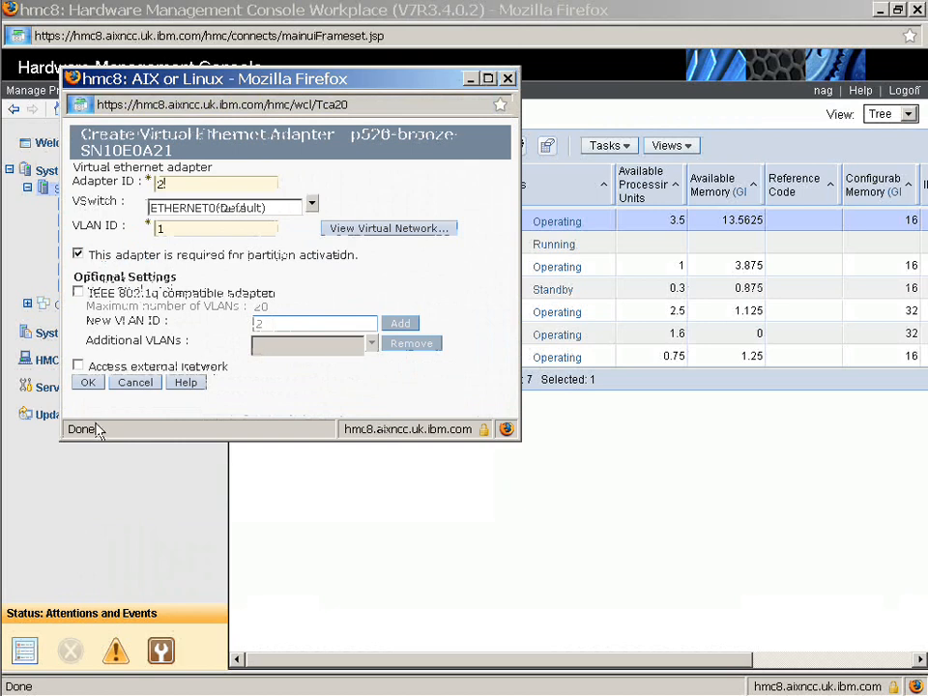
click(90, 385)
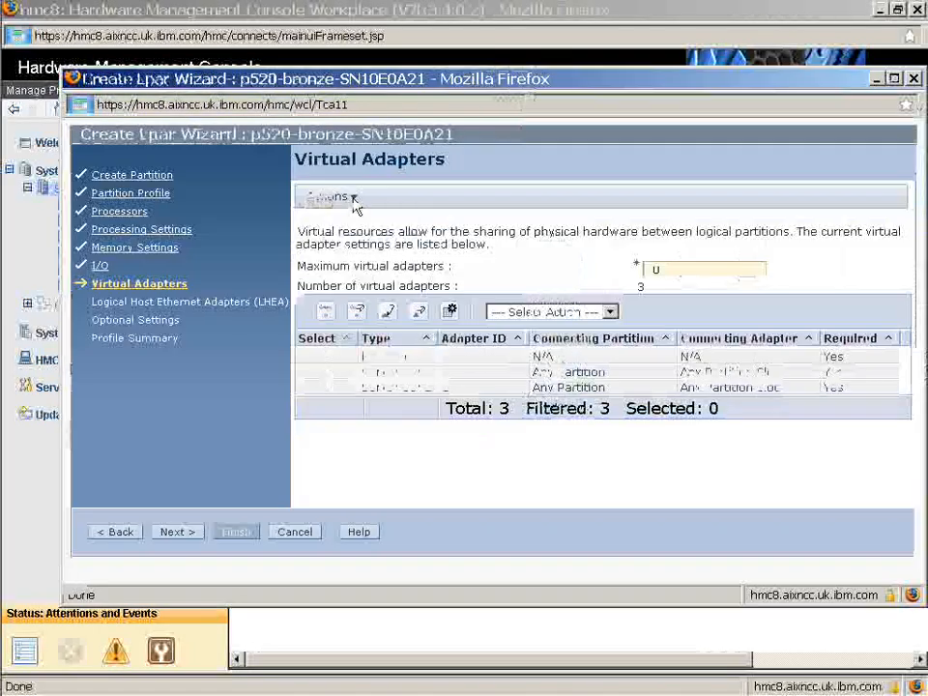
click(350, 199)
mouse_move(365, 261)
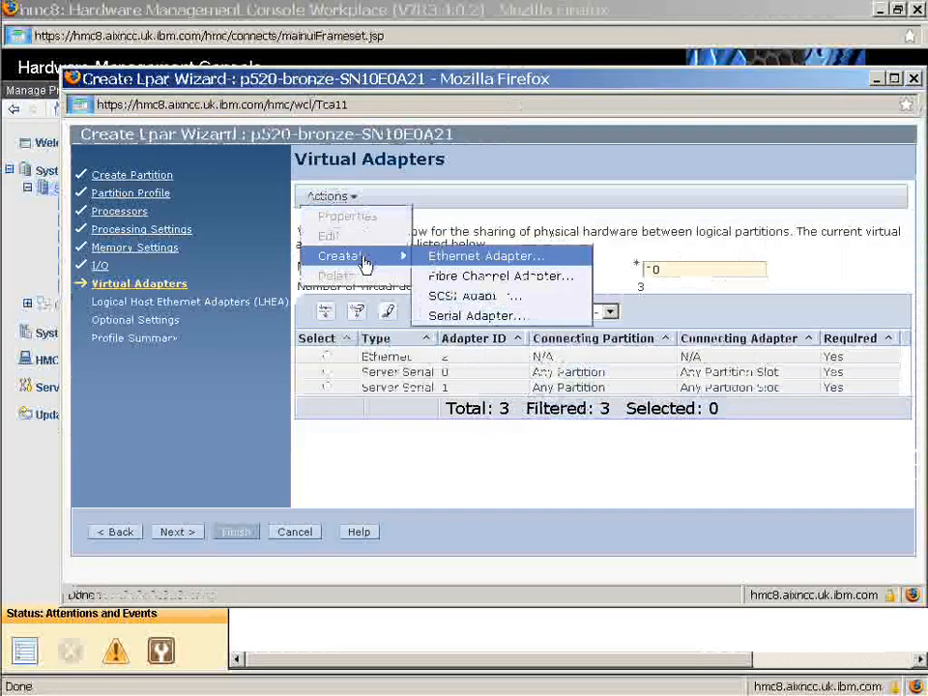
click(522, 277)
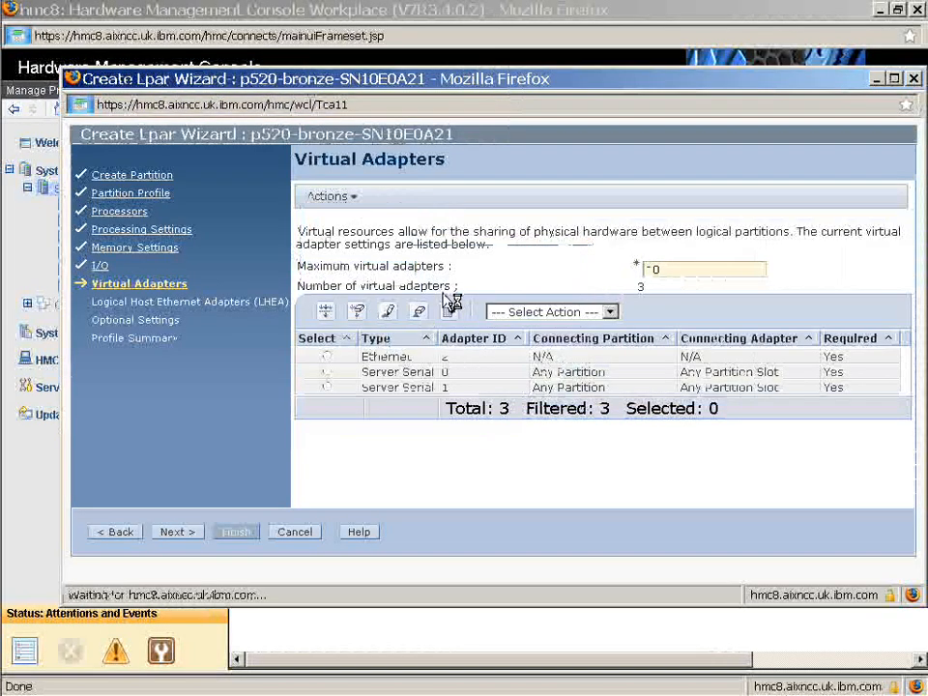
Create a required client virtual SCSI adapter 3 linked to bronze_vios1 server adapter 12 (vhost0)
click(329, 196)
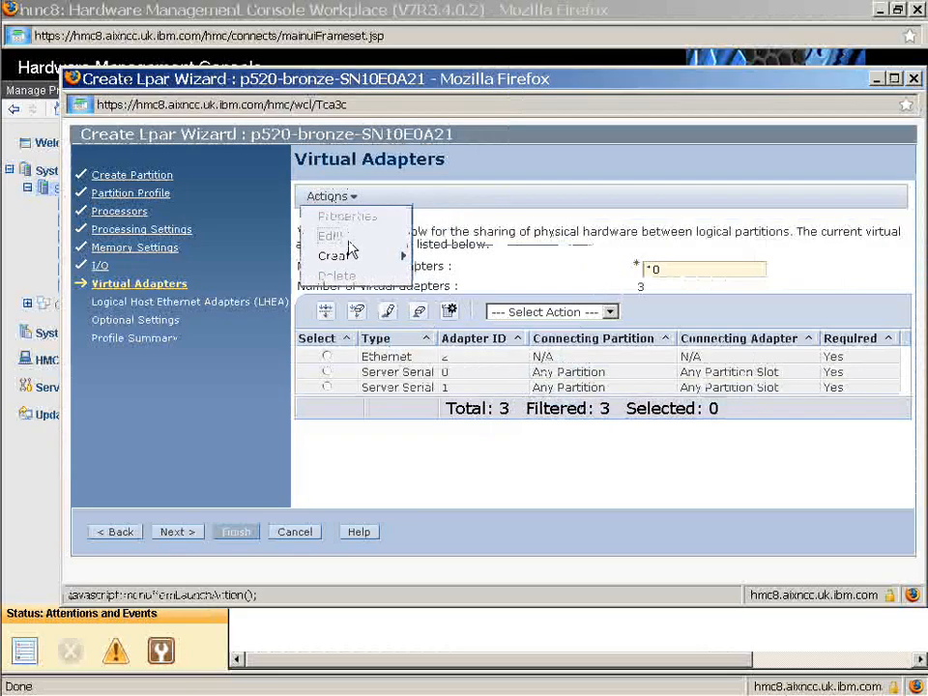
mouse_move(398, 254)
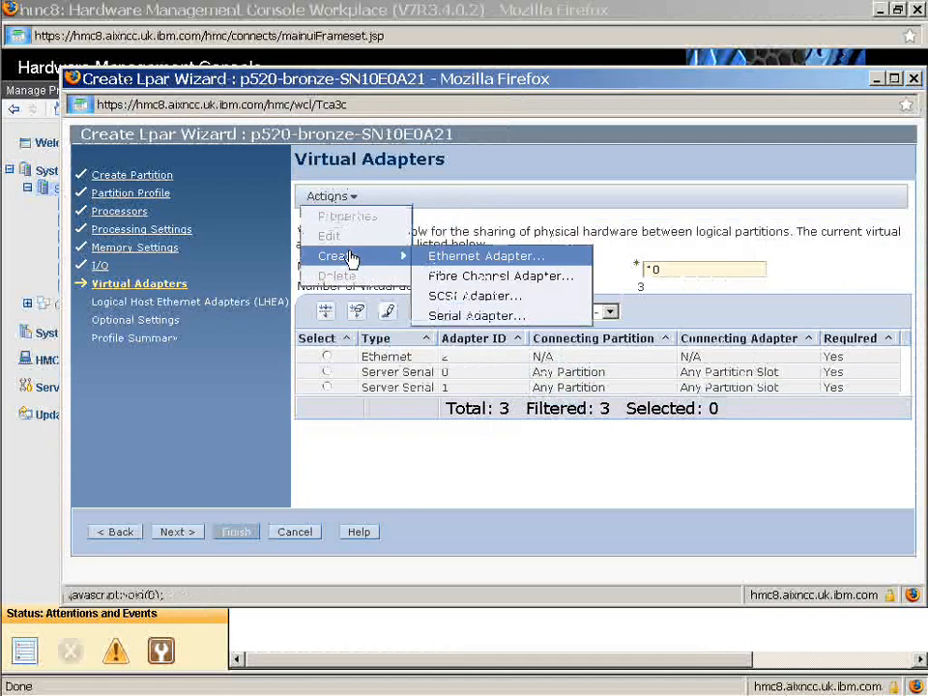
click(441, 296)
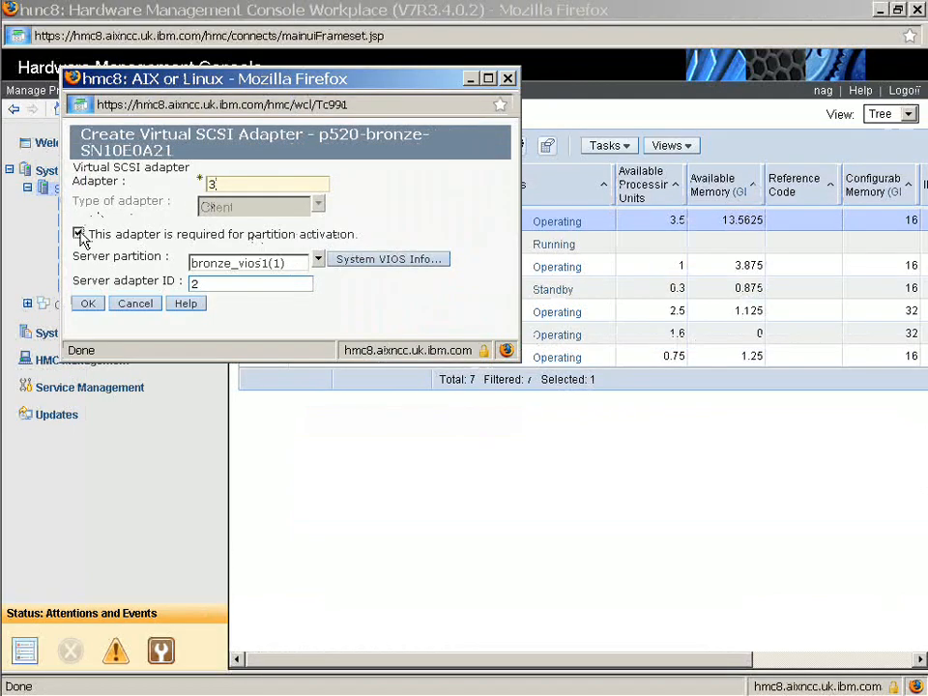
click(79, 234)
click(373, 263)
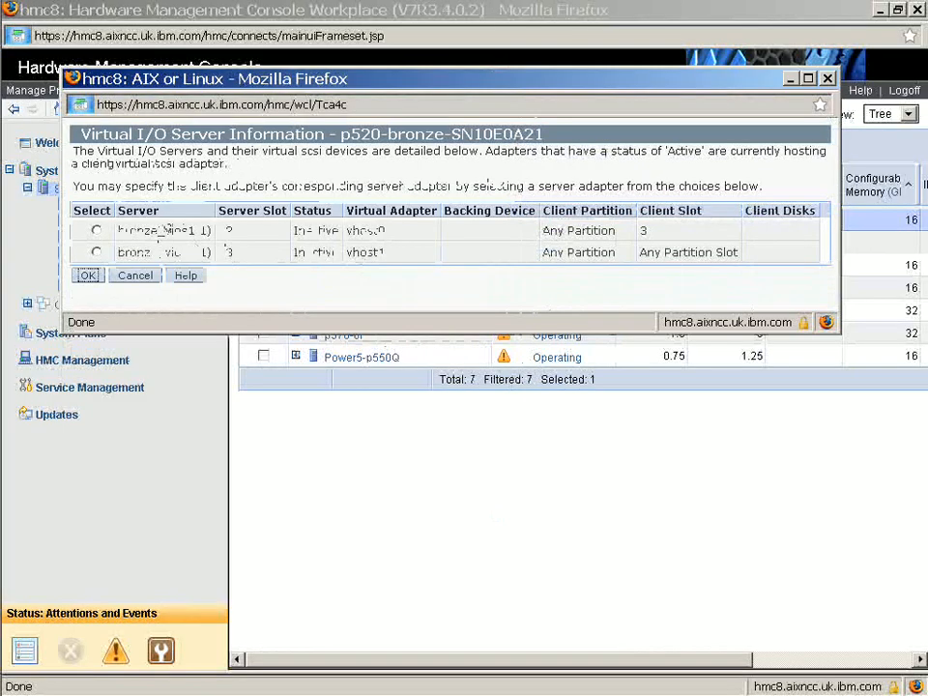
drag(238, 237, 104, 240)
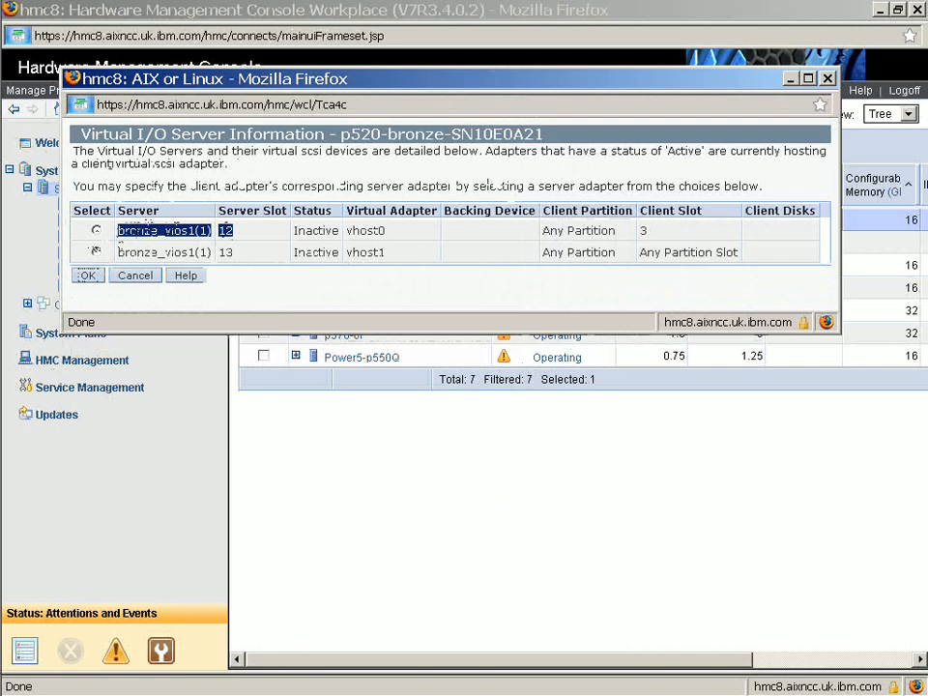
triple_click(549, 230)
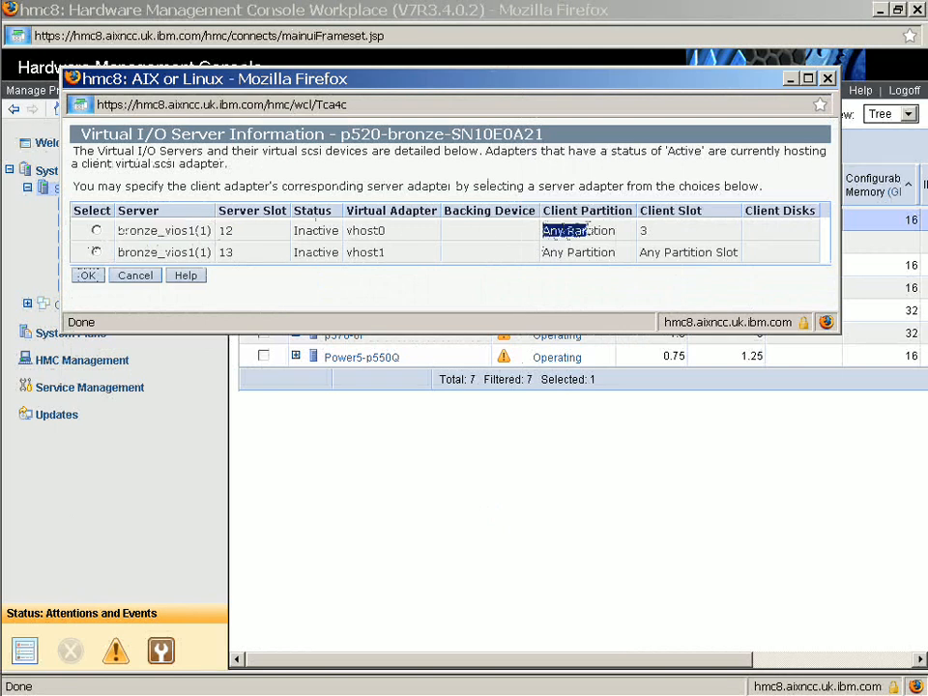
drag(657, 236, 638, 235)
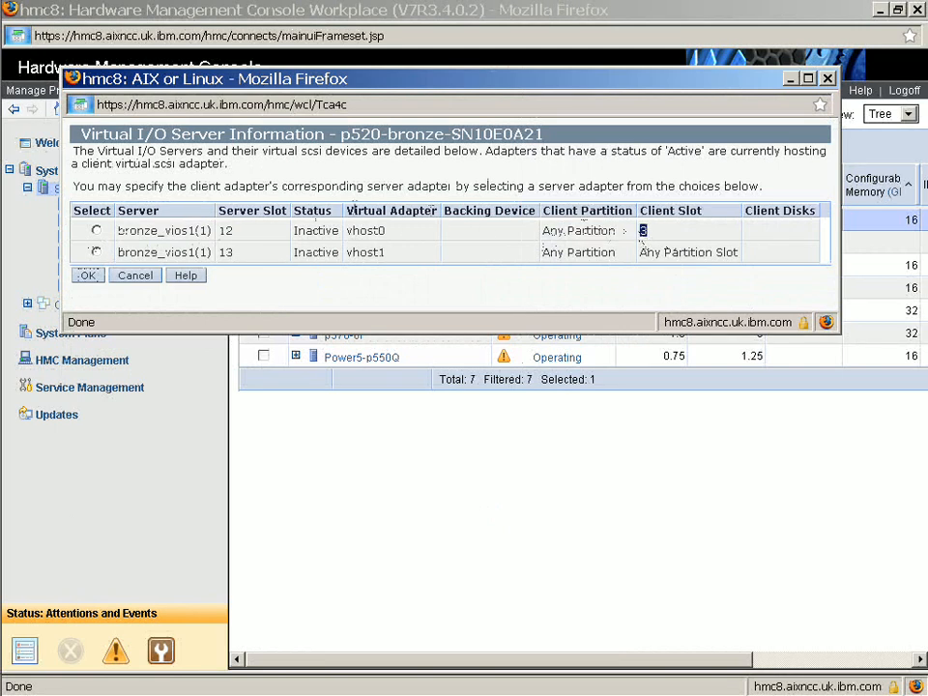
click(95, 232)
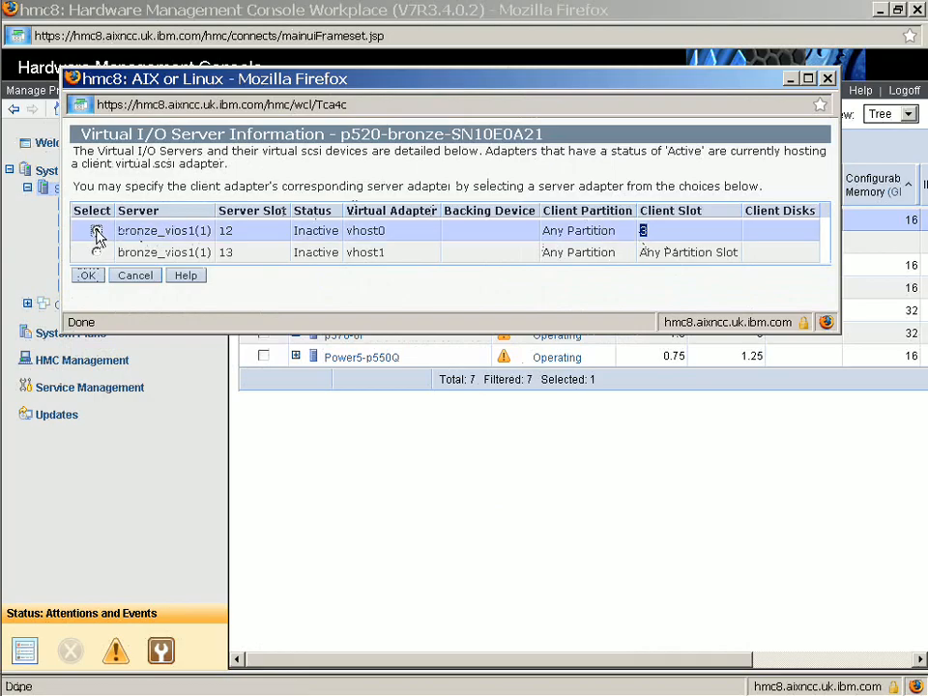
click(91, 276)
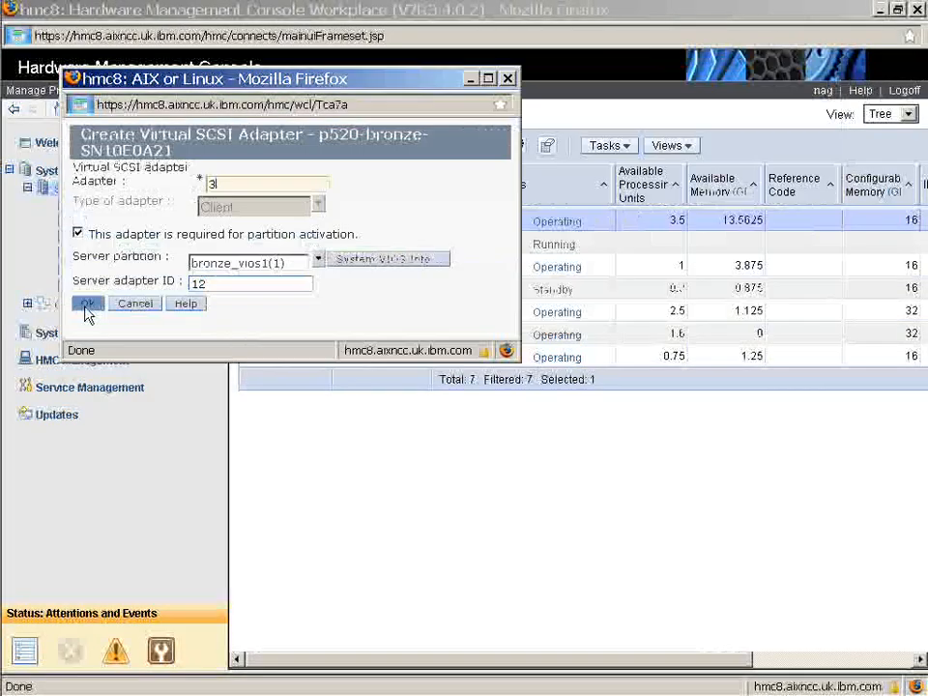
click(89, 304)
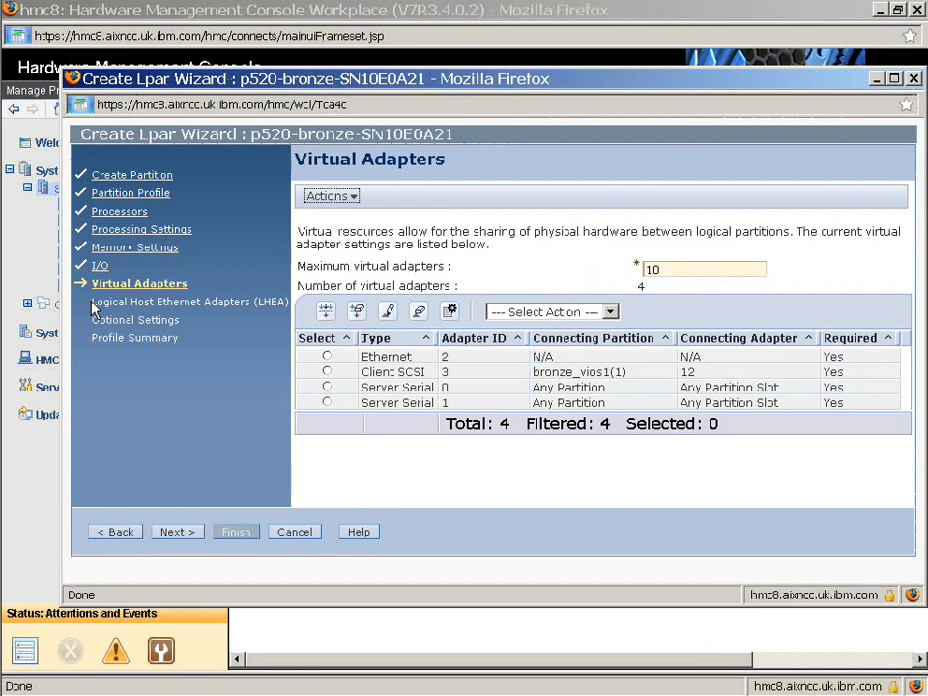
Skip the LHEA and optional settings pages and finish creating the partition from the profile summary
click(178, 534)
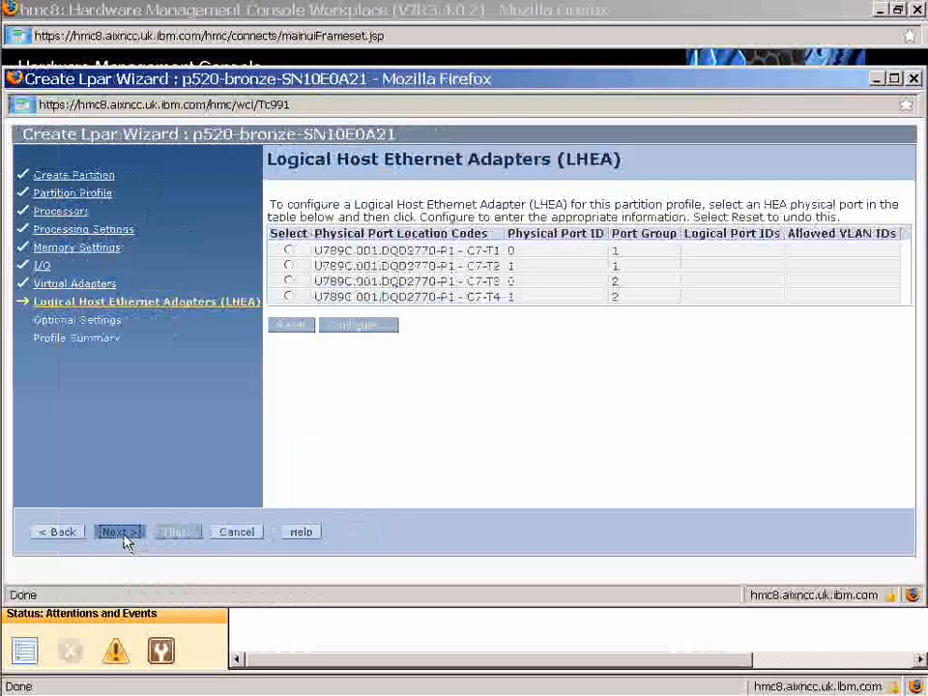
click(125, 535)
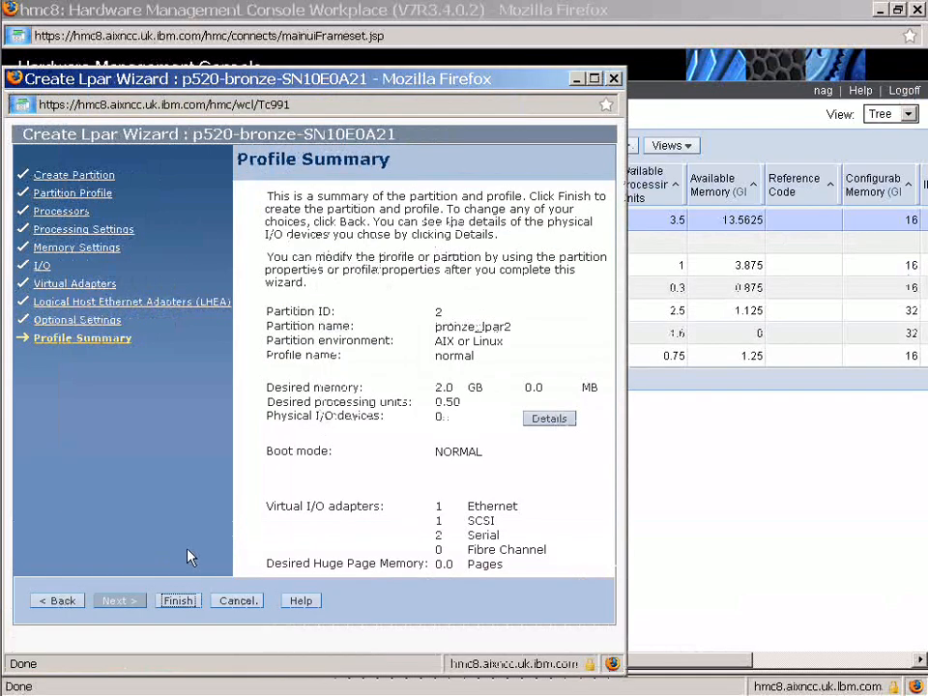
click(183, 602)
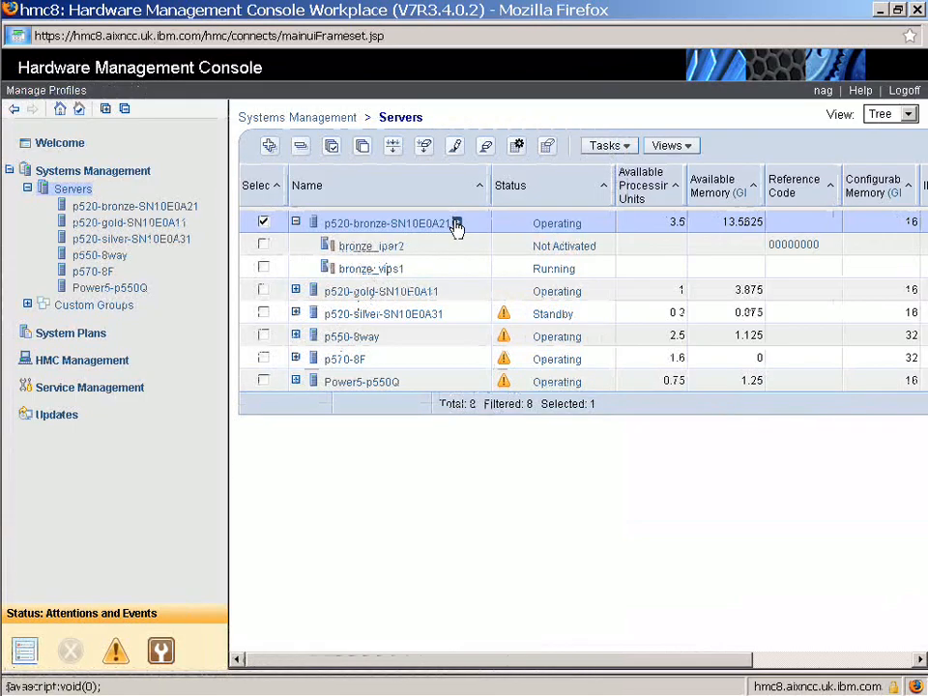
Open Virtual Storage Management and create a 16 GB virtual disk lp2lv1 in clientvg assigned to bronze_lpar2
click(456, 224)
mouse_move(508, 265)
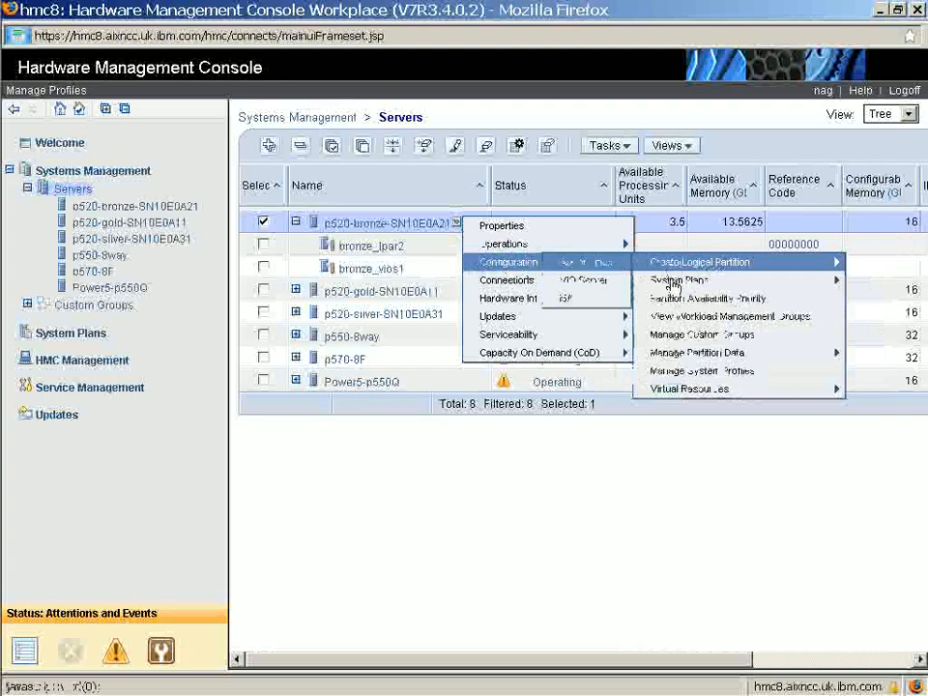
mouse_move(680, 400)
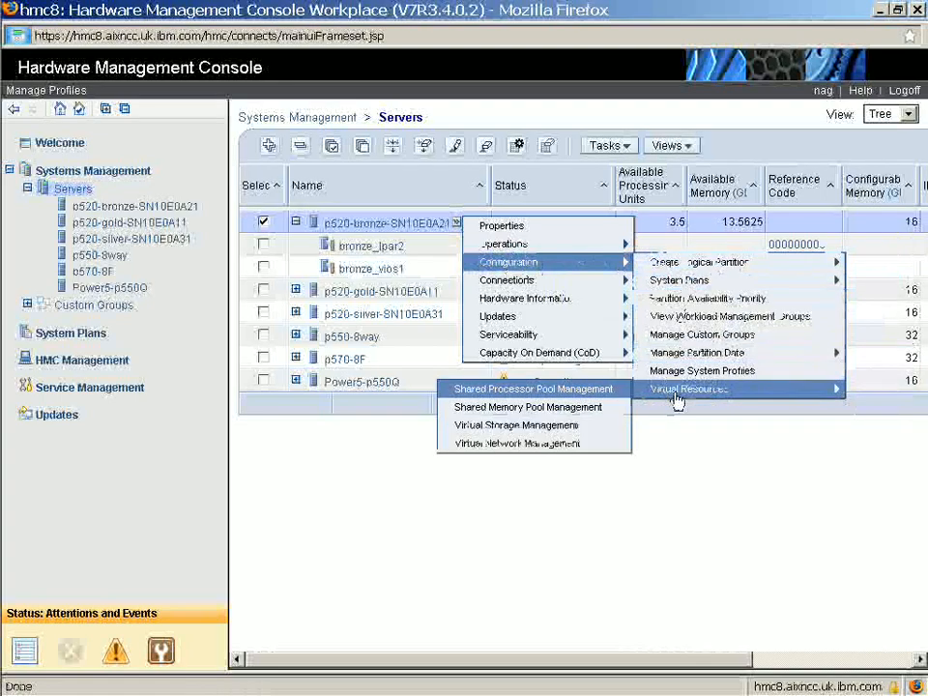
click(572, 430)
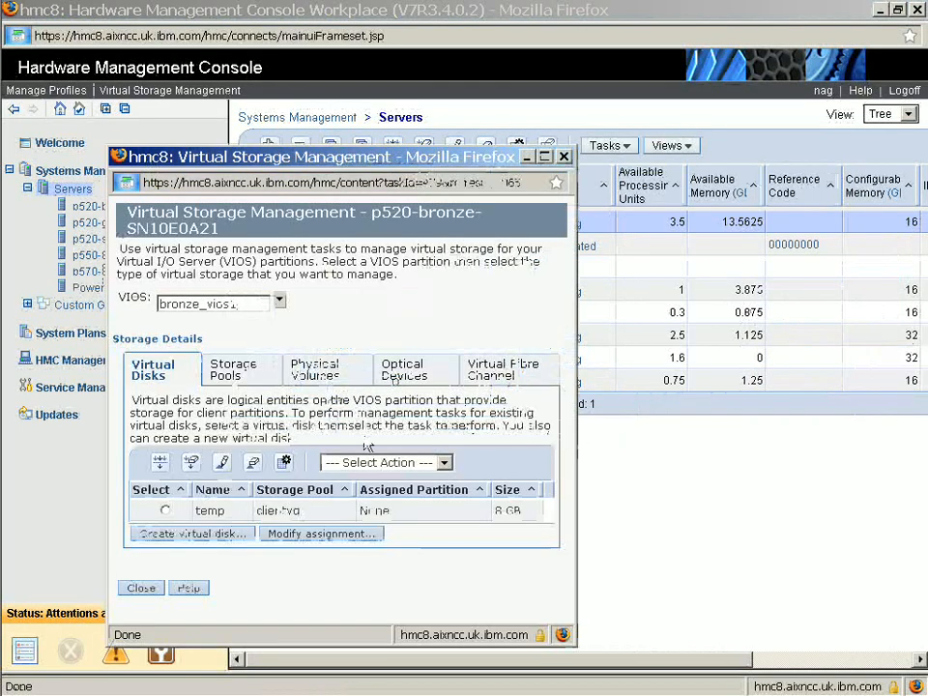
click(202, 538)
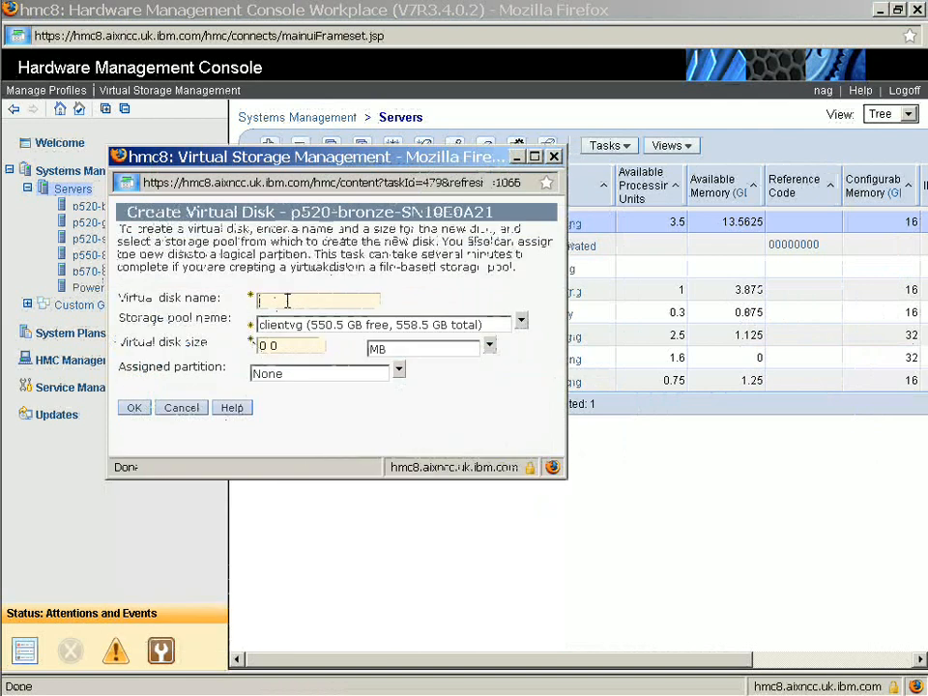
text(lp2)
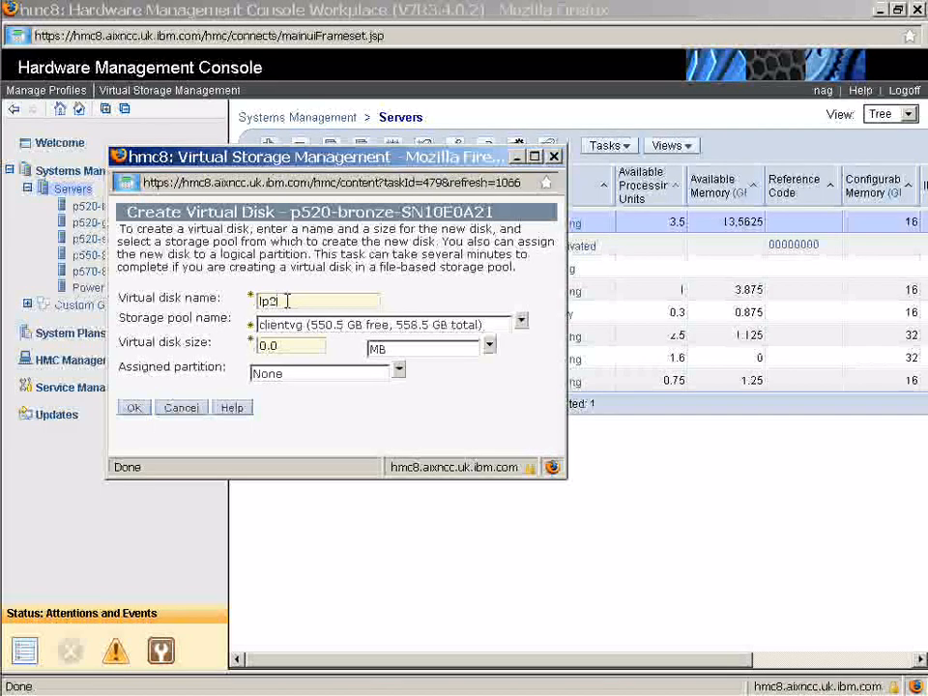
text(lv1)
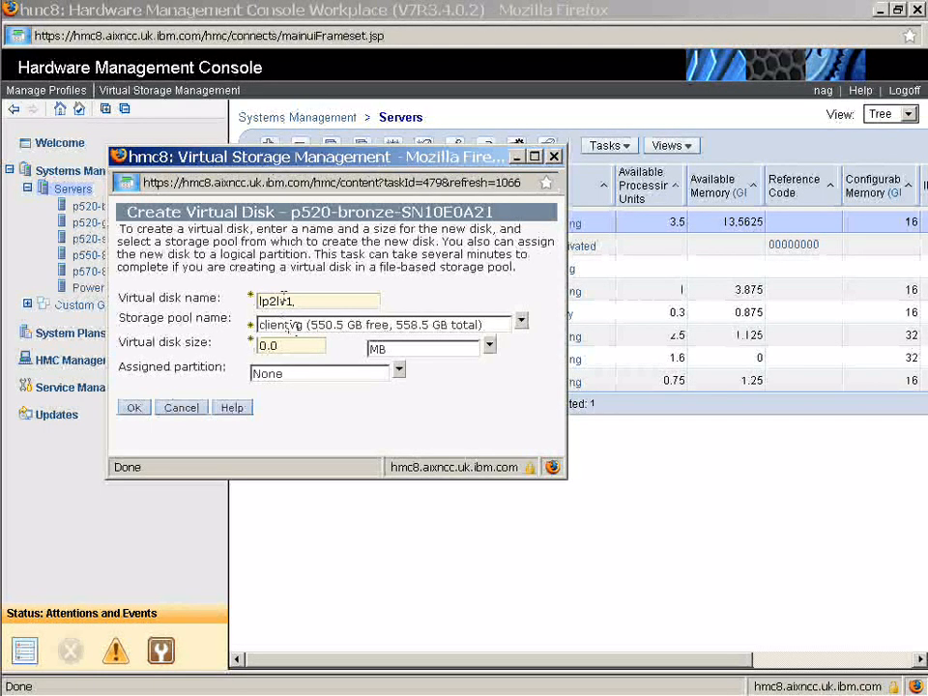
drag(288, 346, 255, 348)
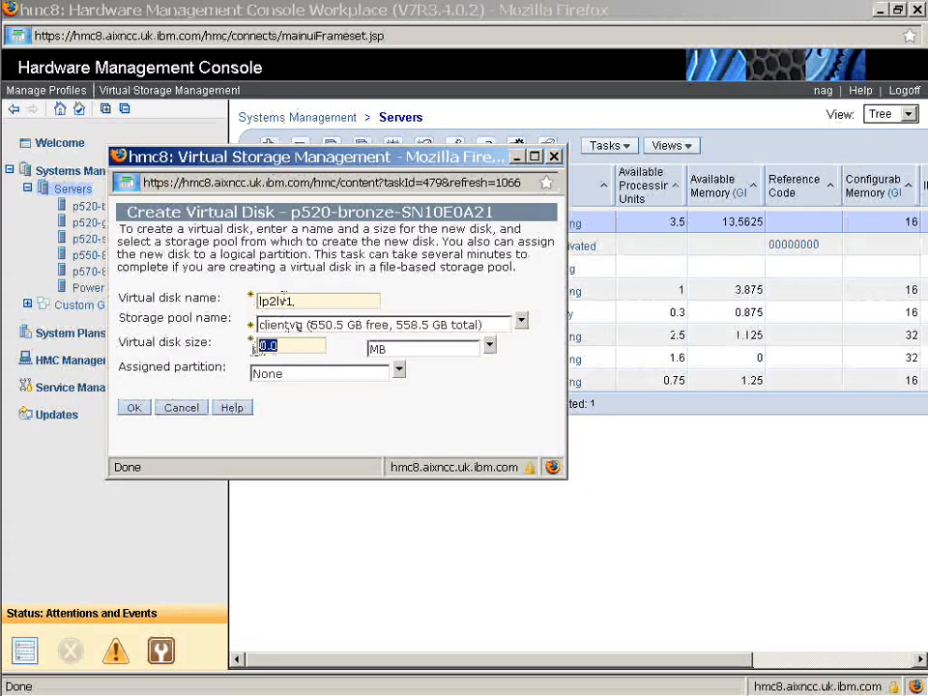
text(15)
click(488, 348)
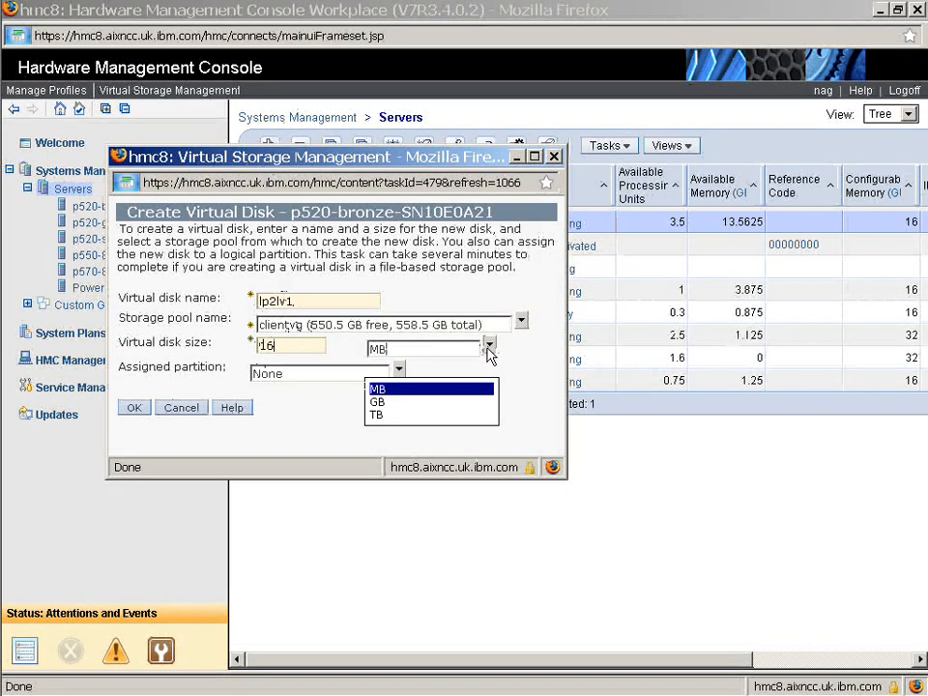
click(450, 402)
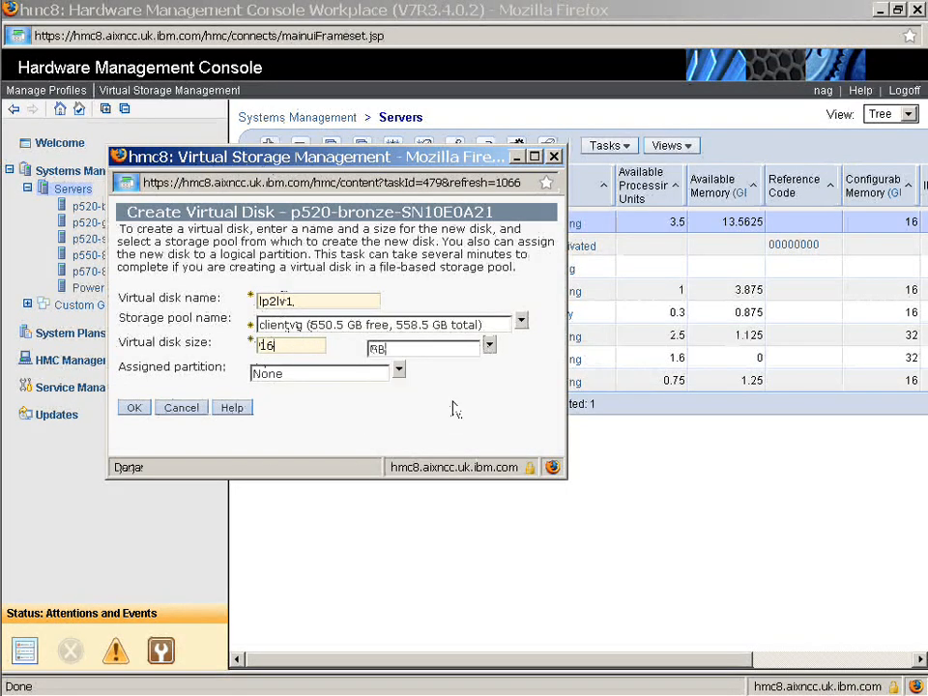
click(399, 371)
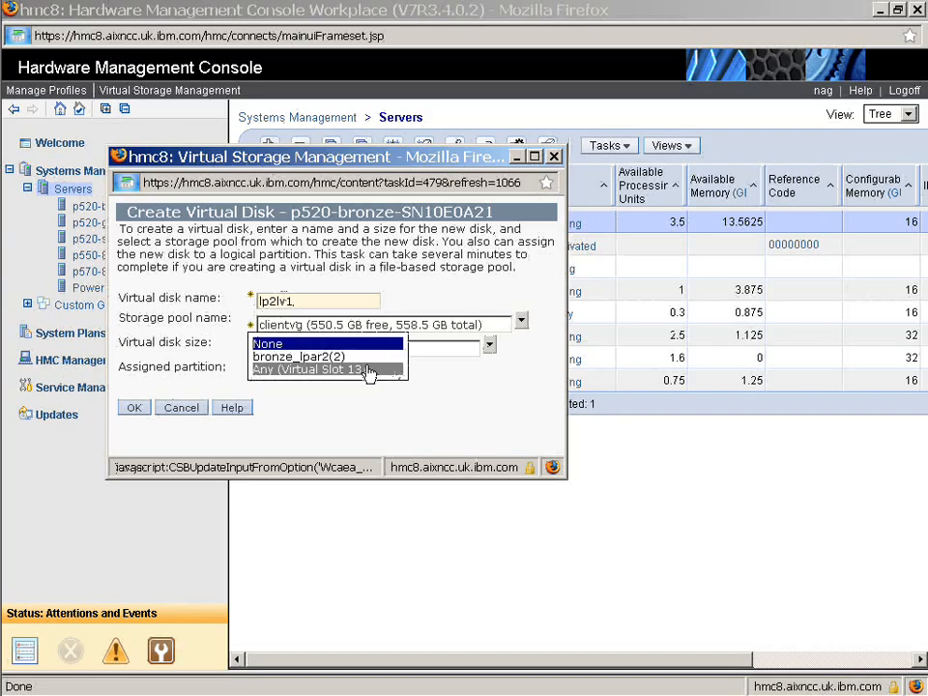
click(339, 357)
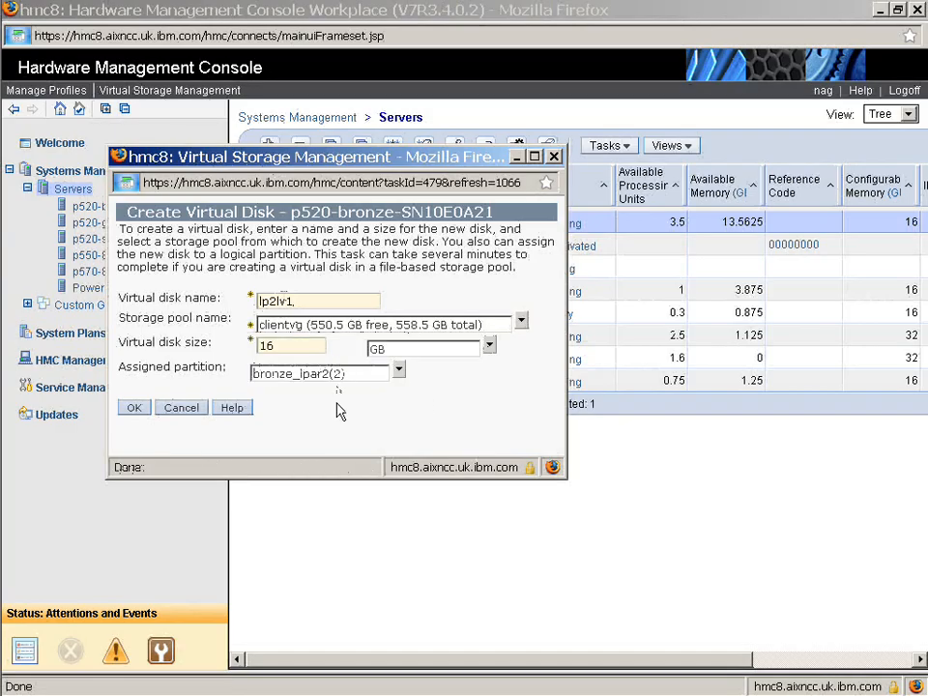
click(138, 410)
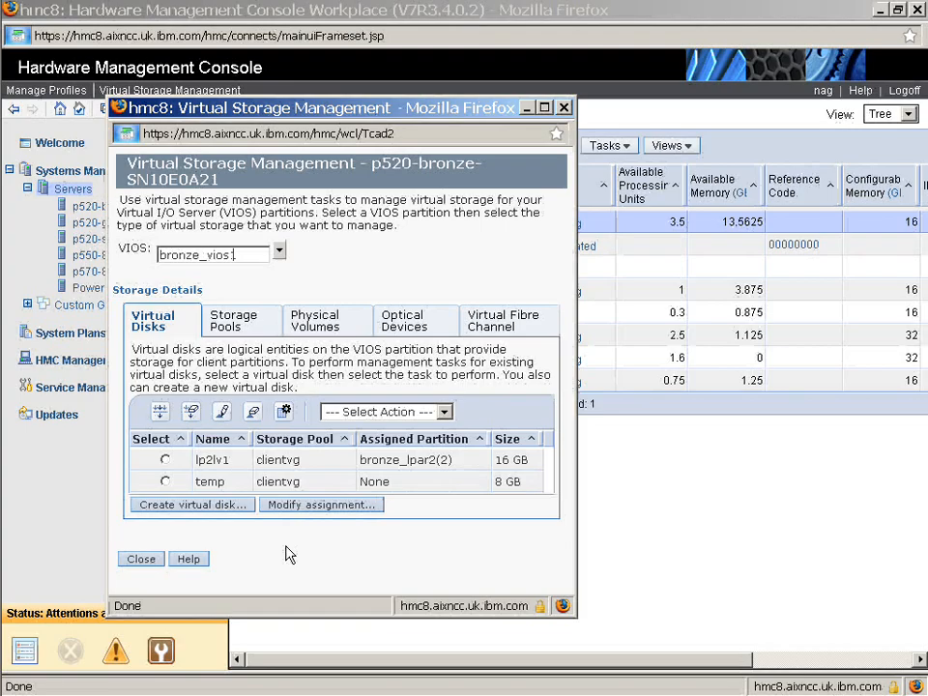
Create a 200 GB virtual media library in the clientvg storage pool
click(402, 325)
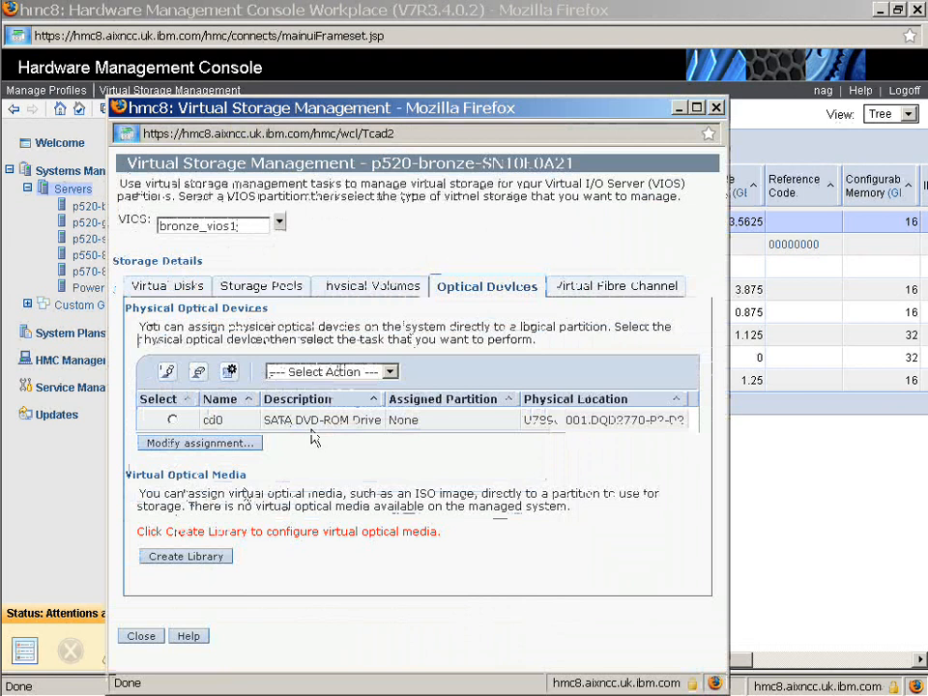
click(189, 557)
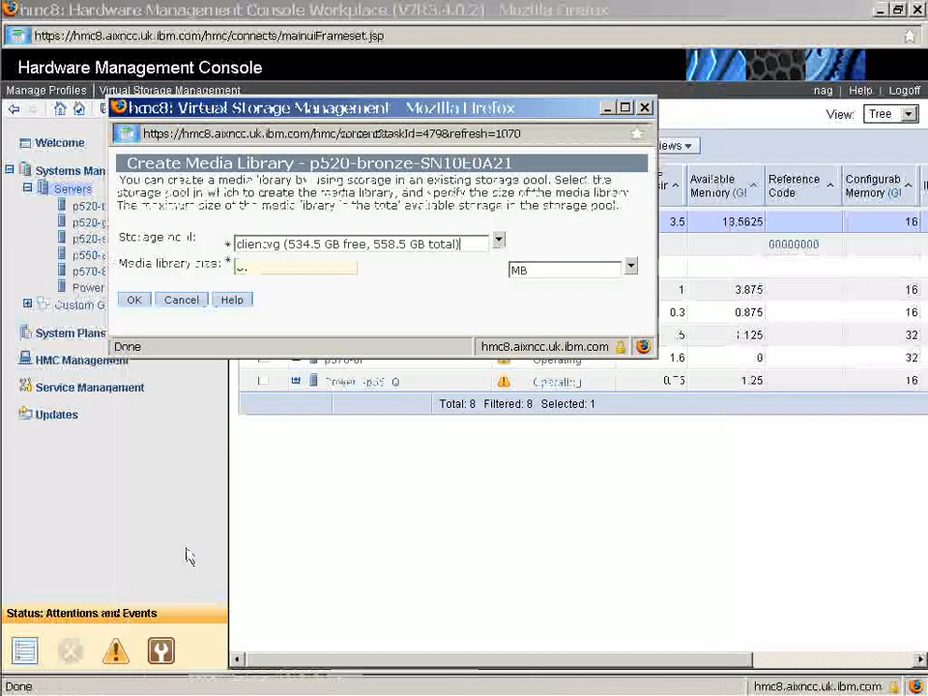
drag(265, 267, 234, 268)
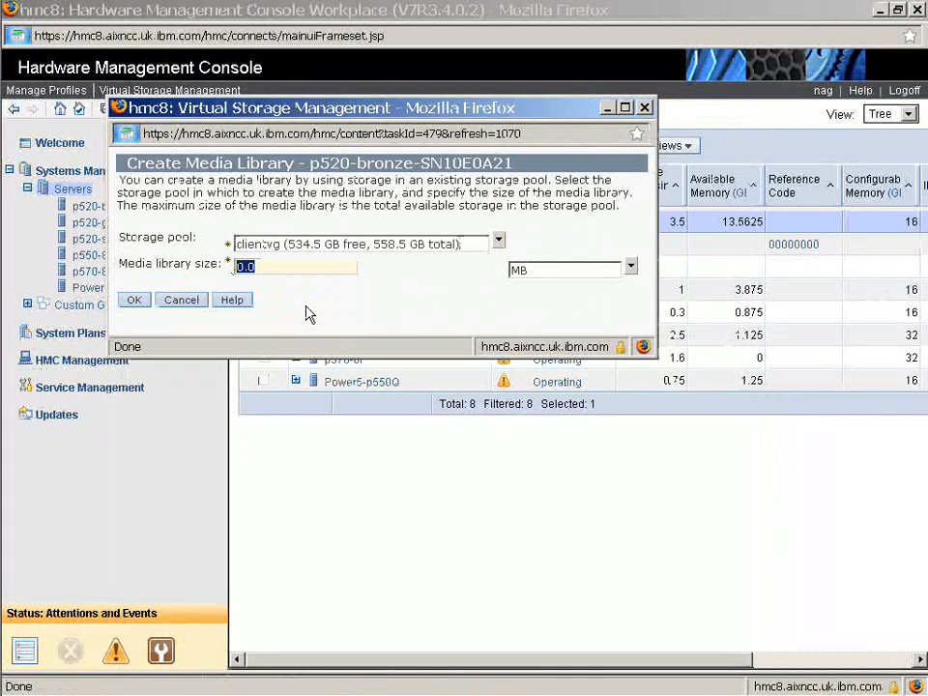
text(200)
click(631, 269)
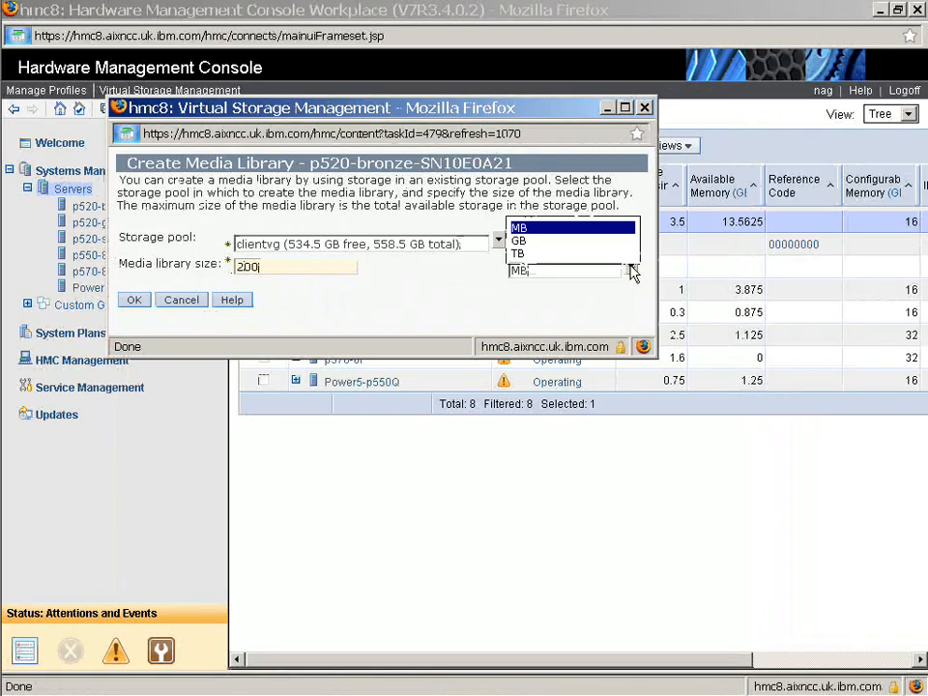
click(608, 241)
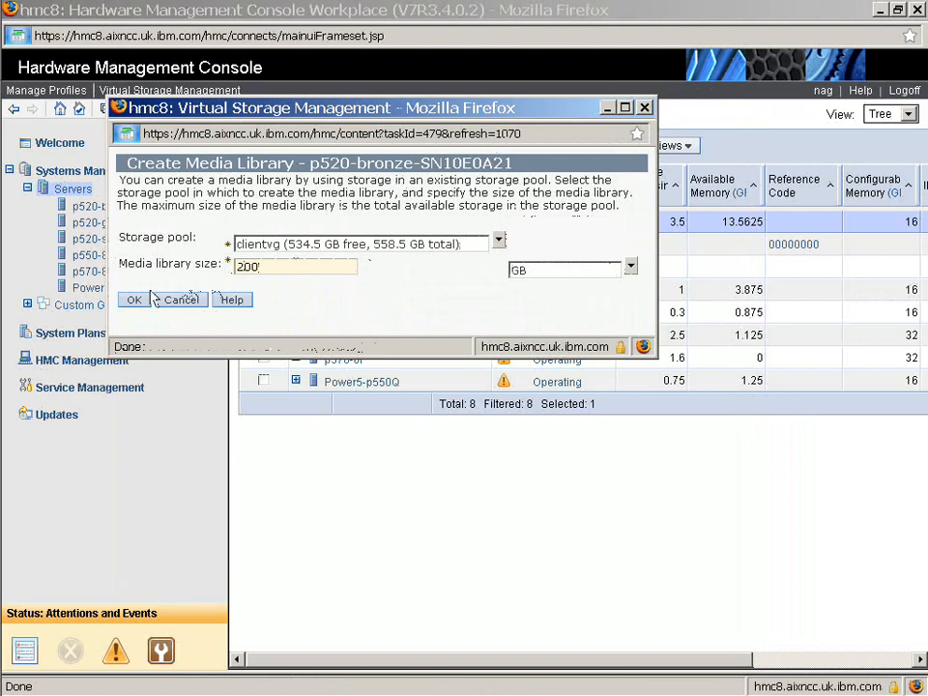
click(134, 303)
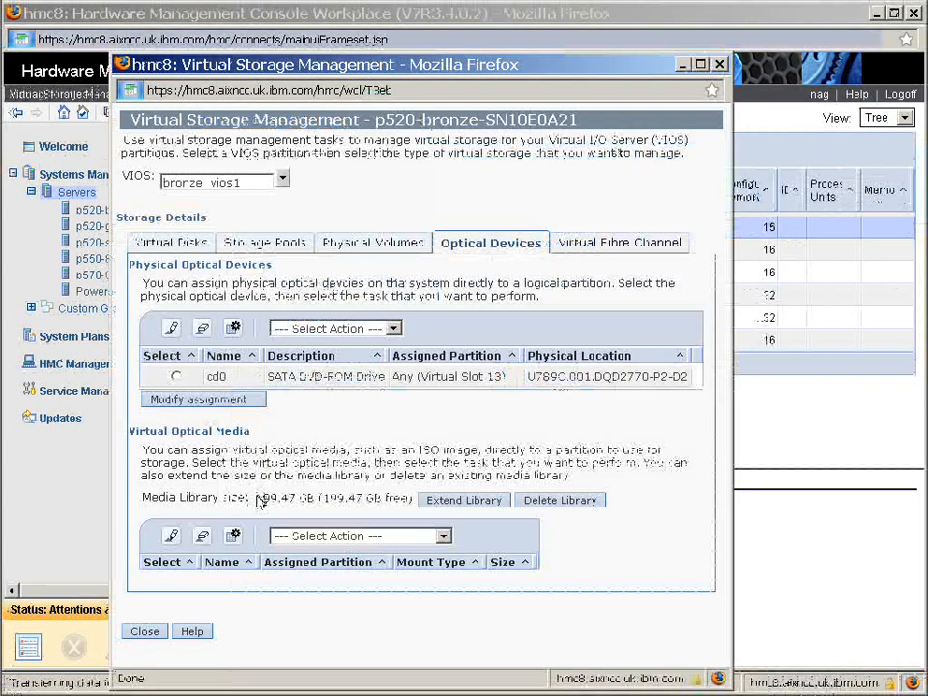
Add virtual optical media named AIX61TL3 from the existing VIOS file /nfs/AIX613/dvd.GOL… image
drag(255, 499, 316, 510)
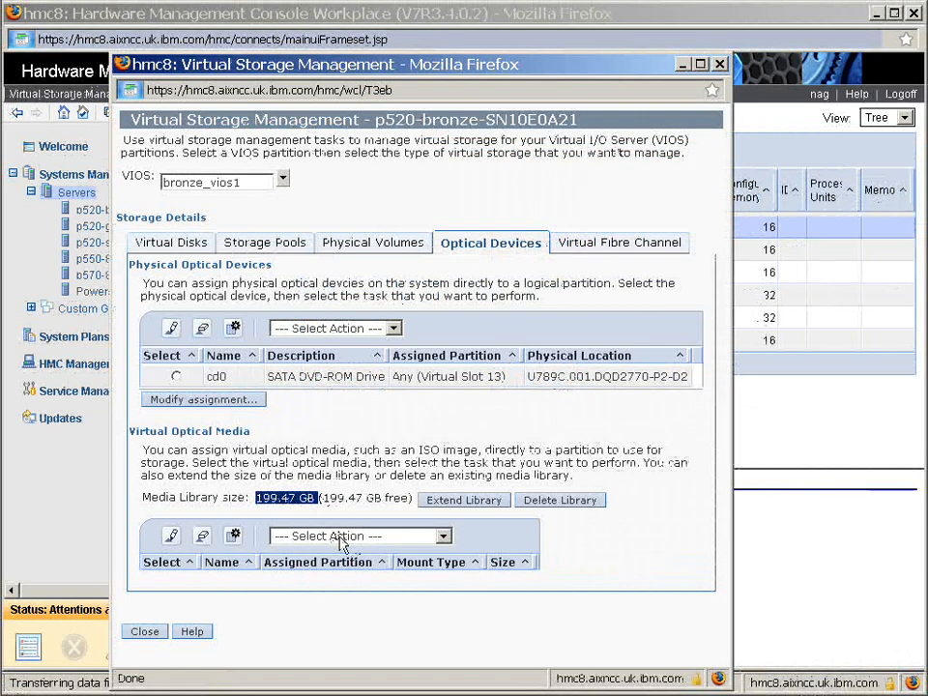
click(341, 538)
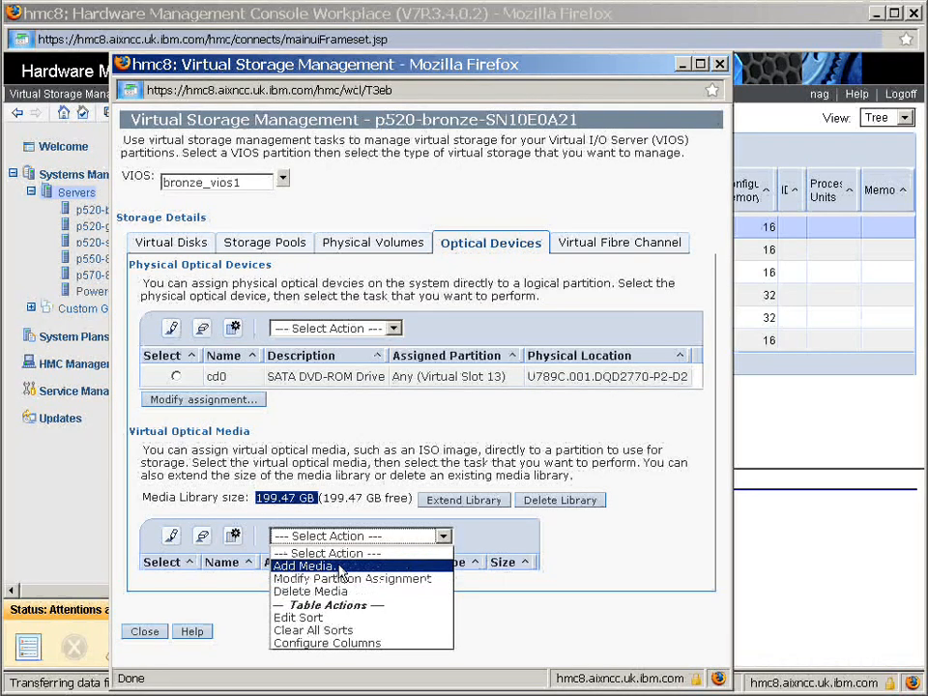
click(340, 569)
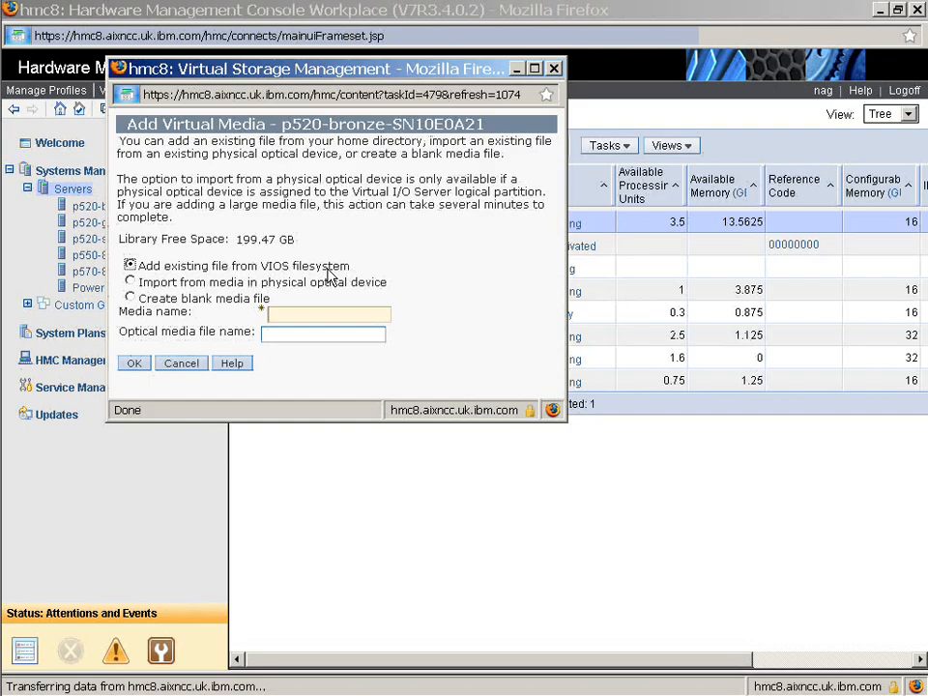
click(286, 315)
text(A)
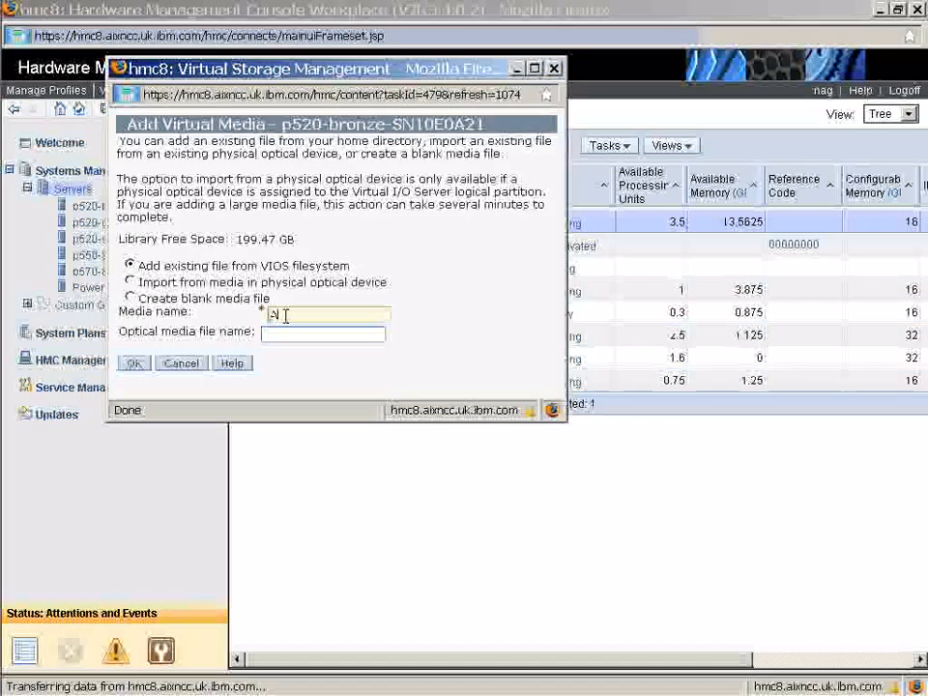
text(IX61)
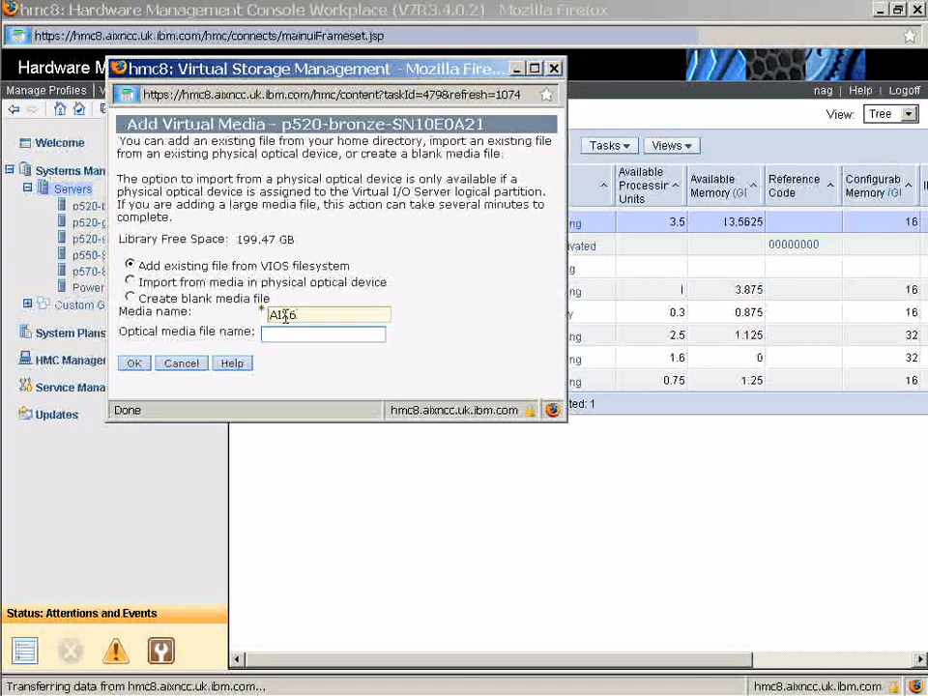
text(TL3)
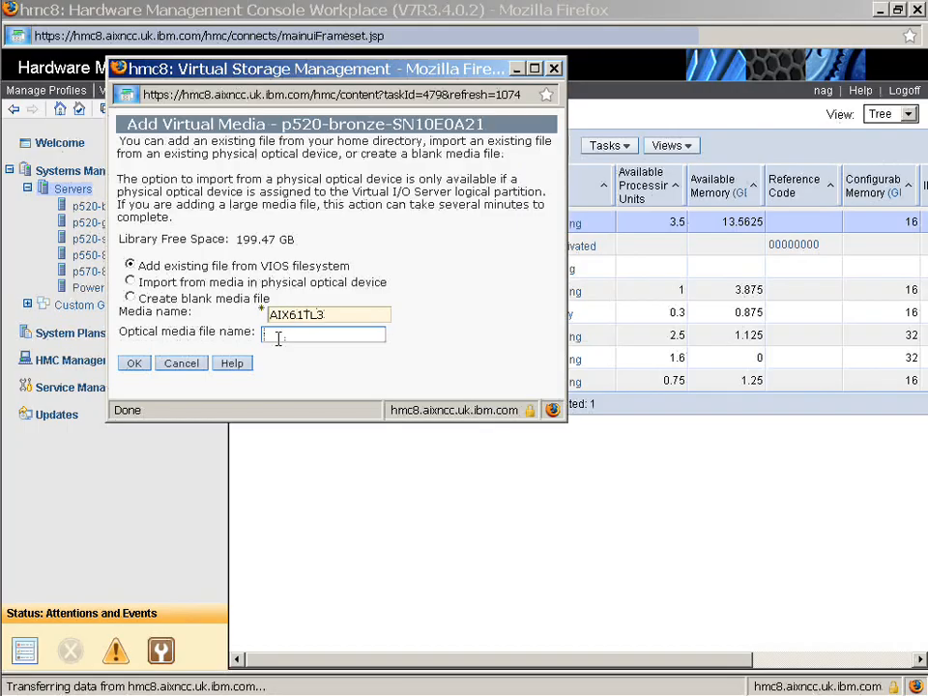
key(ctrl+v)
key(Left)
key(Left)
key(Left)
key(Left)
key(Left)
key(Left)
key(Left)
key(Left)
key(Left)
key(Left)
key(Left)
key(Left)
key(Left)
key(Left)
key(Left)
key(Left)
key(Left)
key(Left)
key(Left)
key(Left)
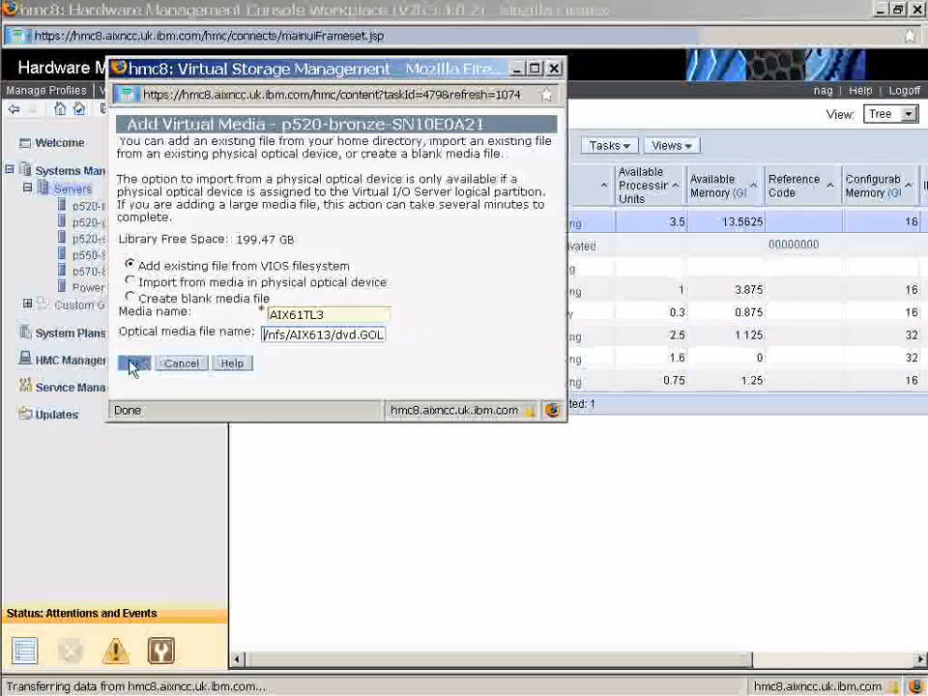
click(136, 365)
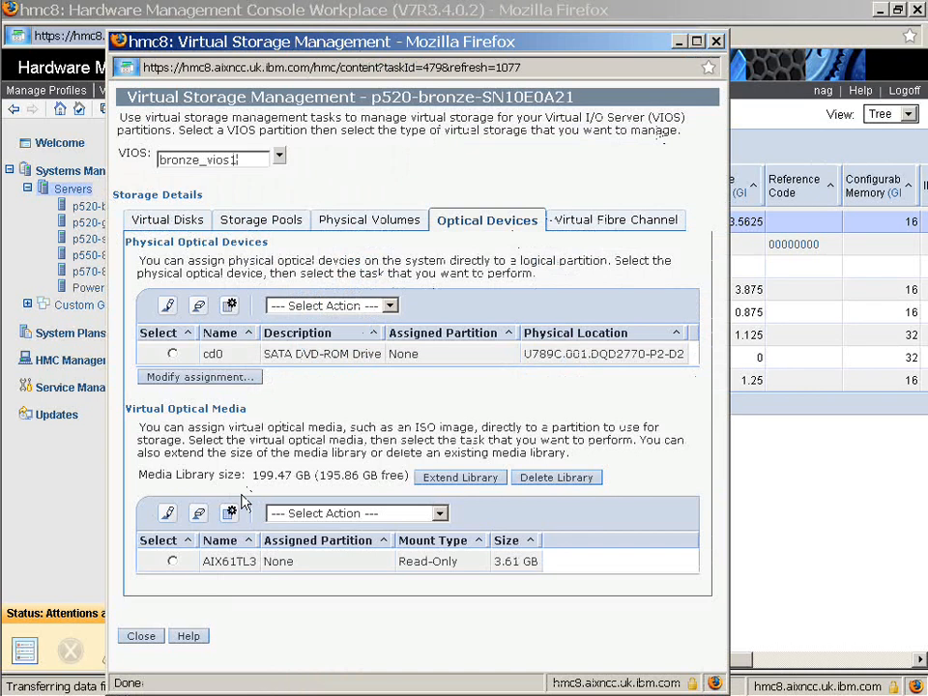
Assign the AIX61TL3 media to bronze_lpar2 and close Virtual Storage Management
click(173, 563)
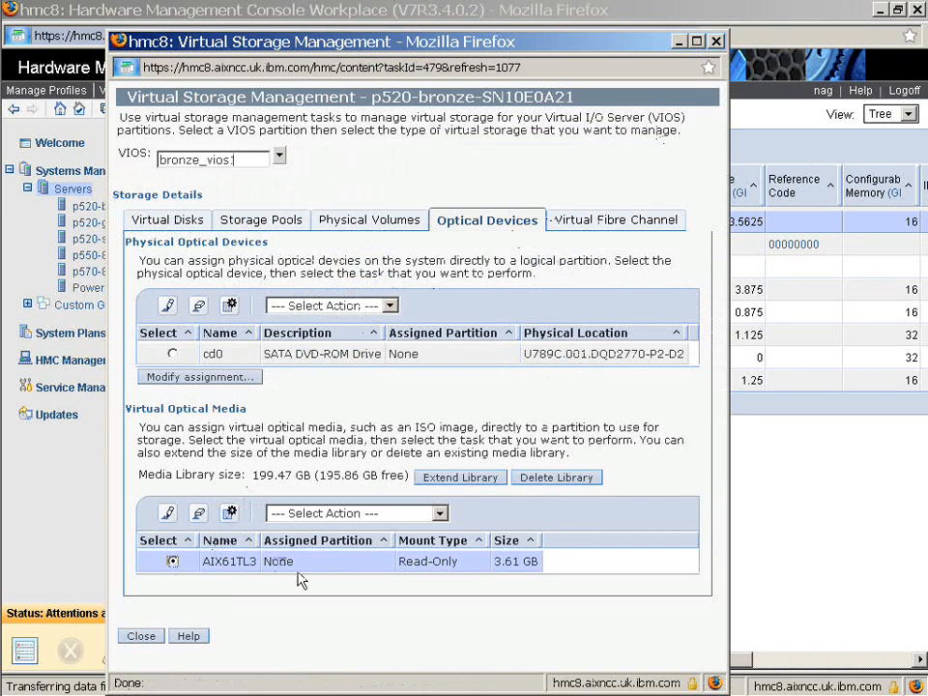
click(340, 519)
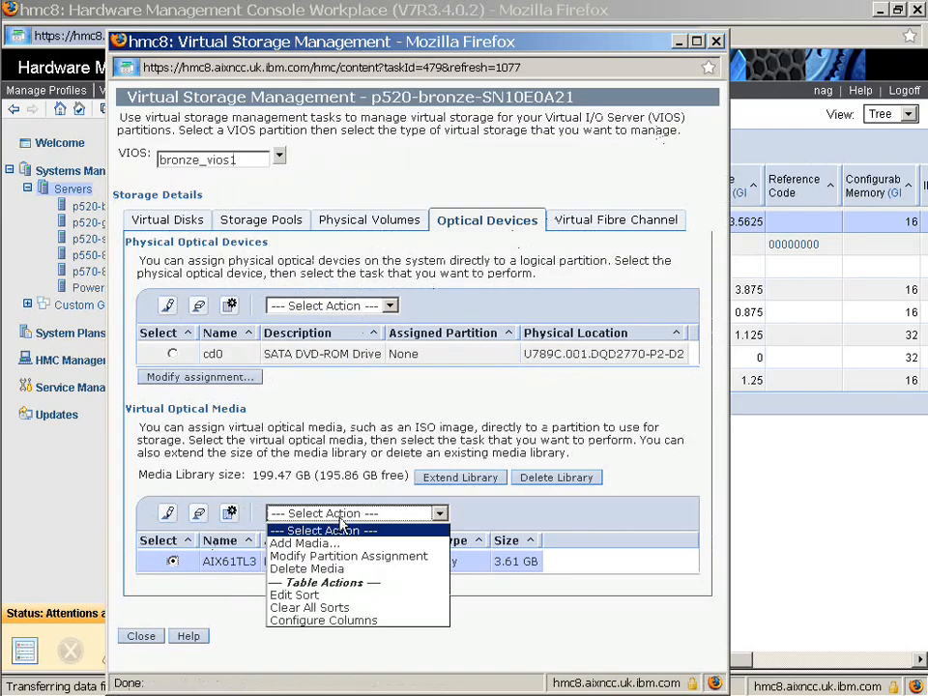
click(296, 556)
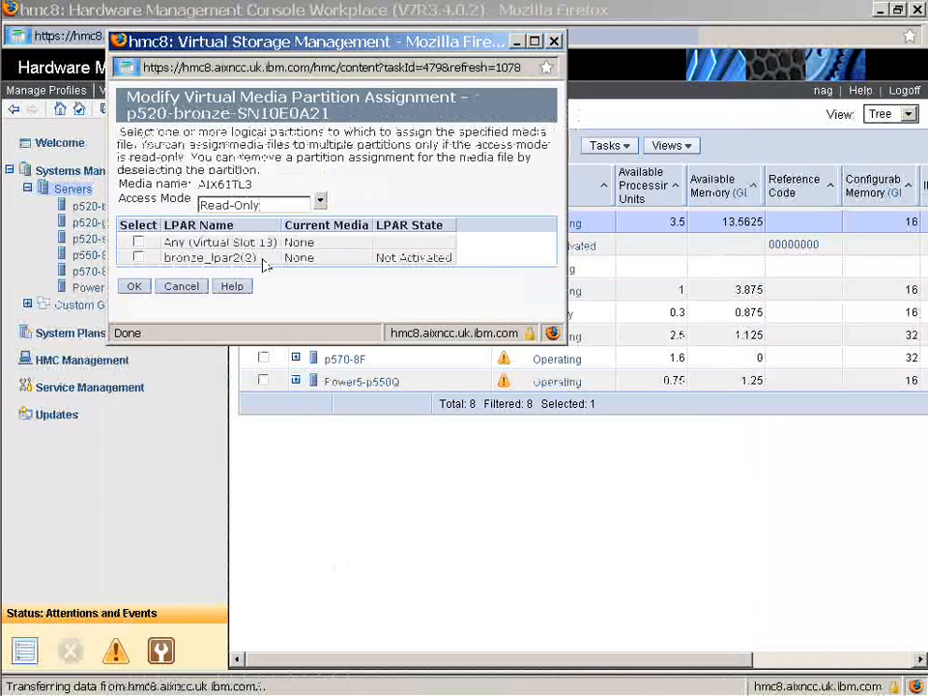
click(138, 257)
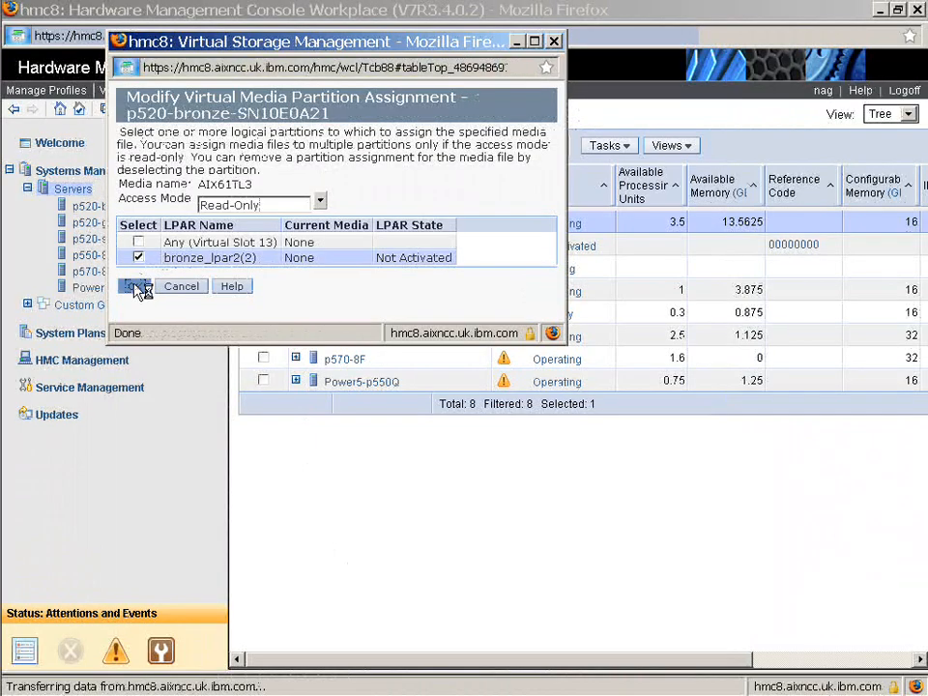
click(135, 287)
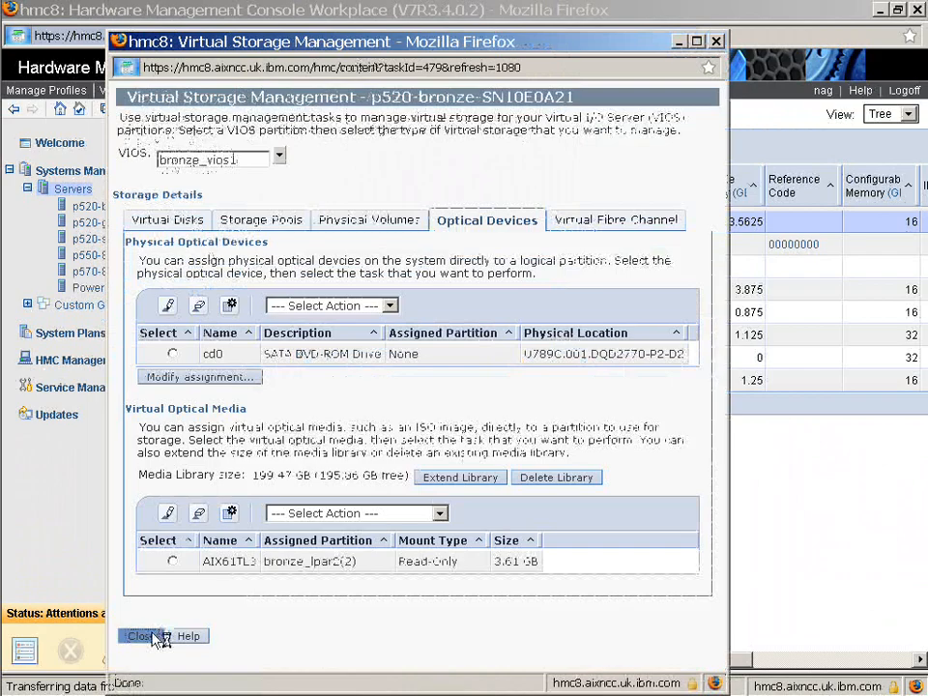
click(157, 637)
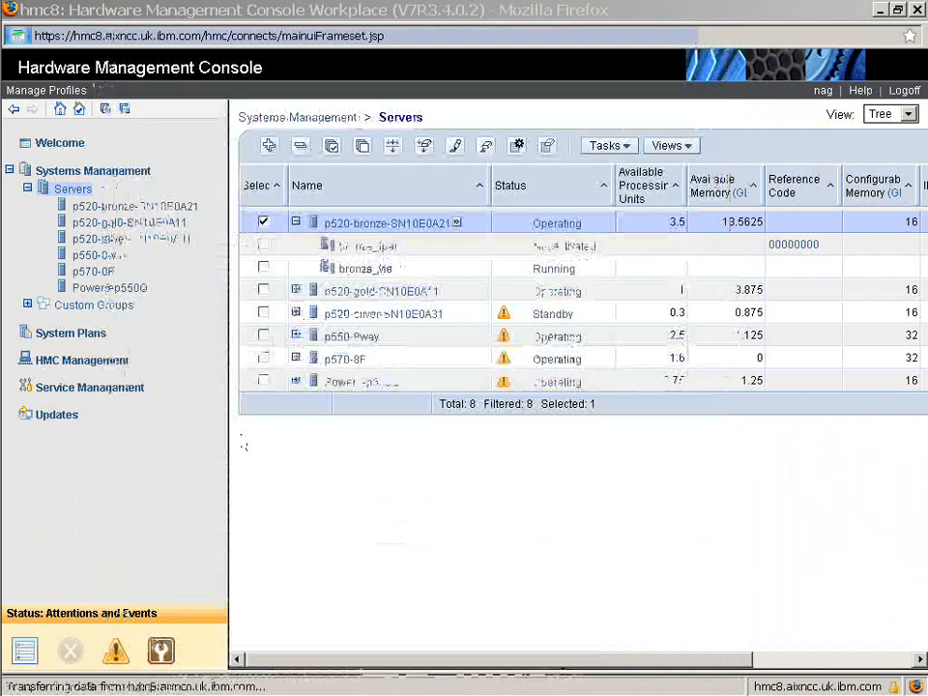
Activate bronze_lpar2 with the normal profile, opening a terminal console session
click(265, 223)
click(265, 246)
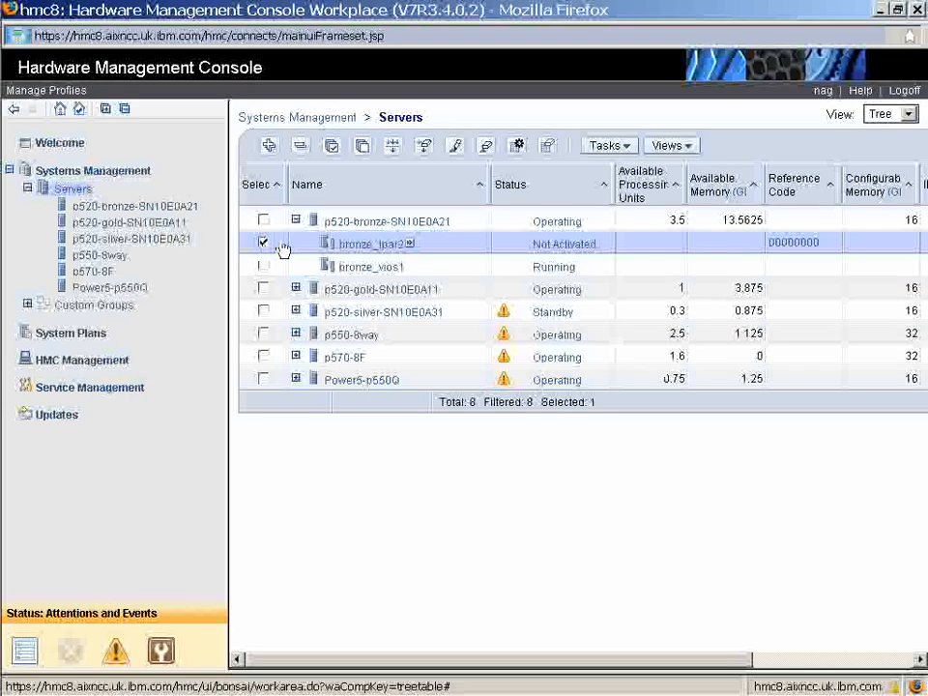
click(410, 247)
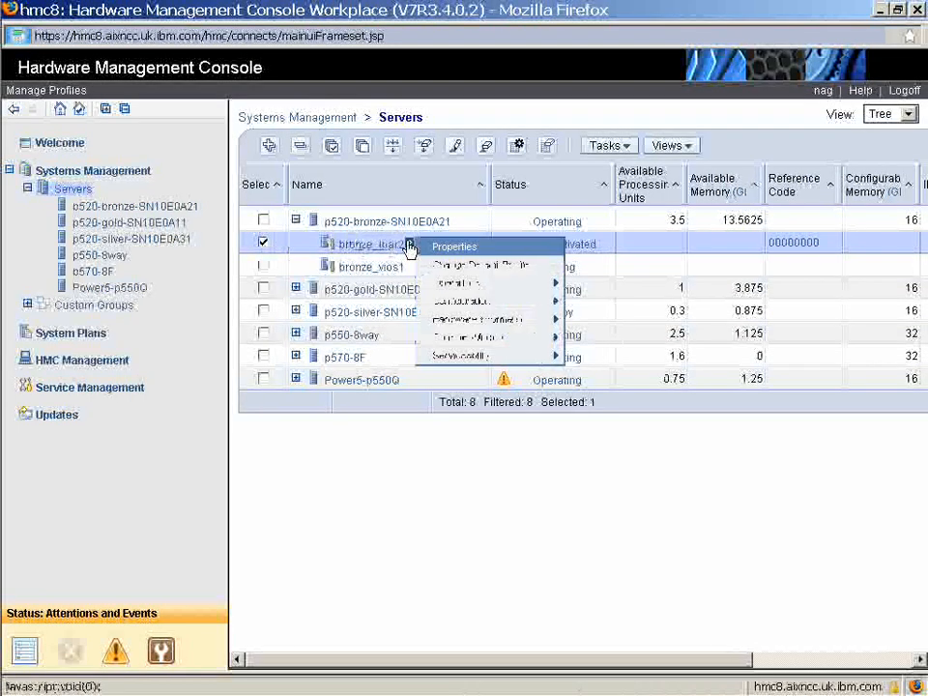
mouse_move(460, 286)
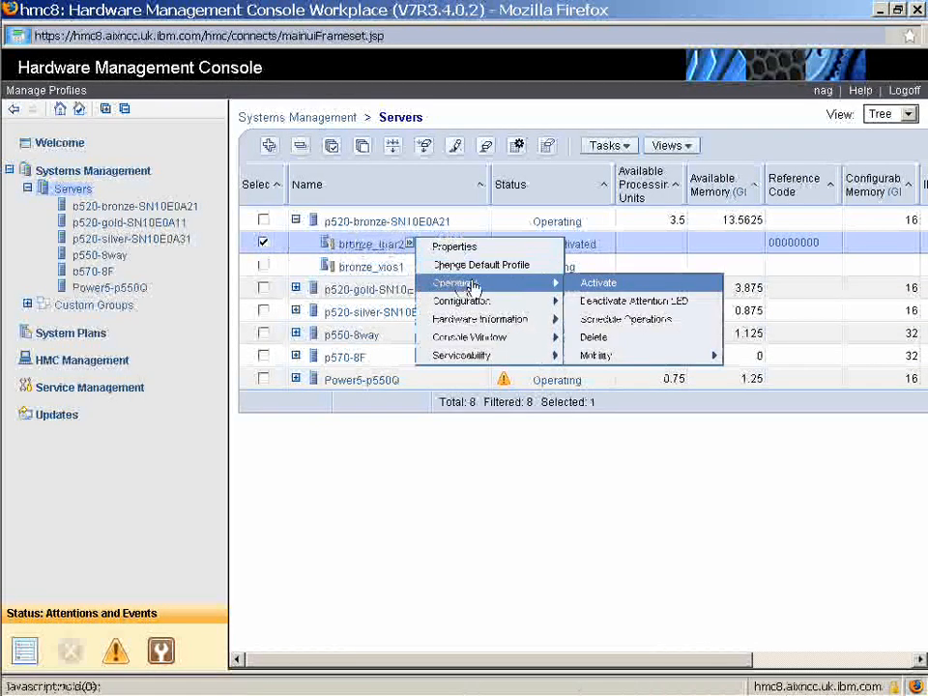
click(594, 283)
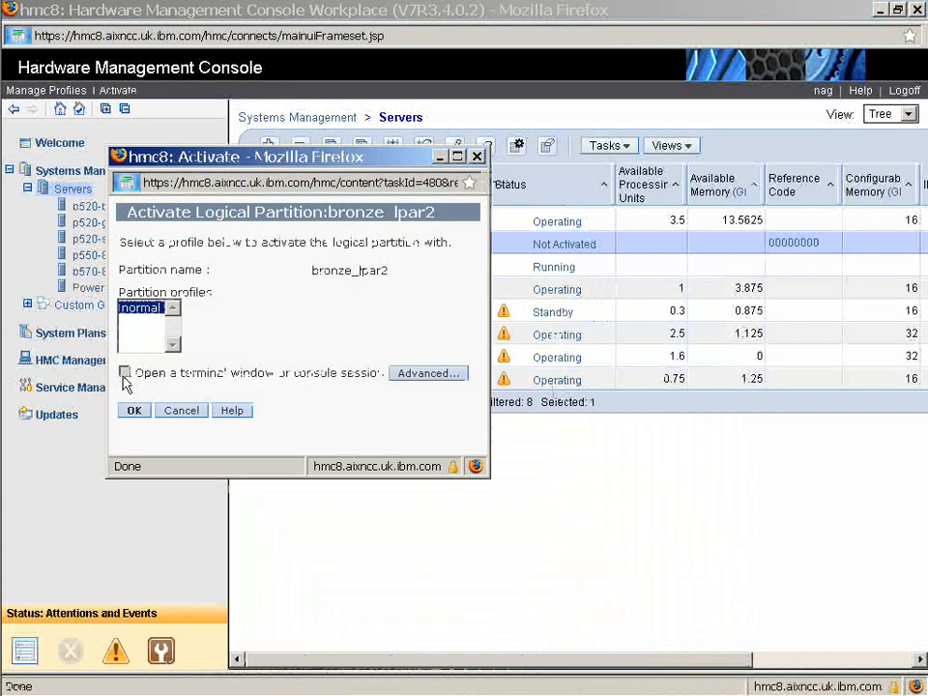
click(123, 372)
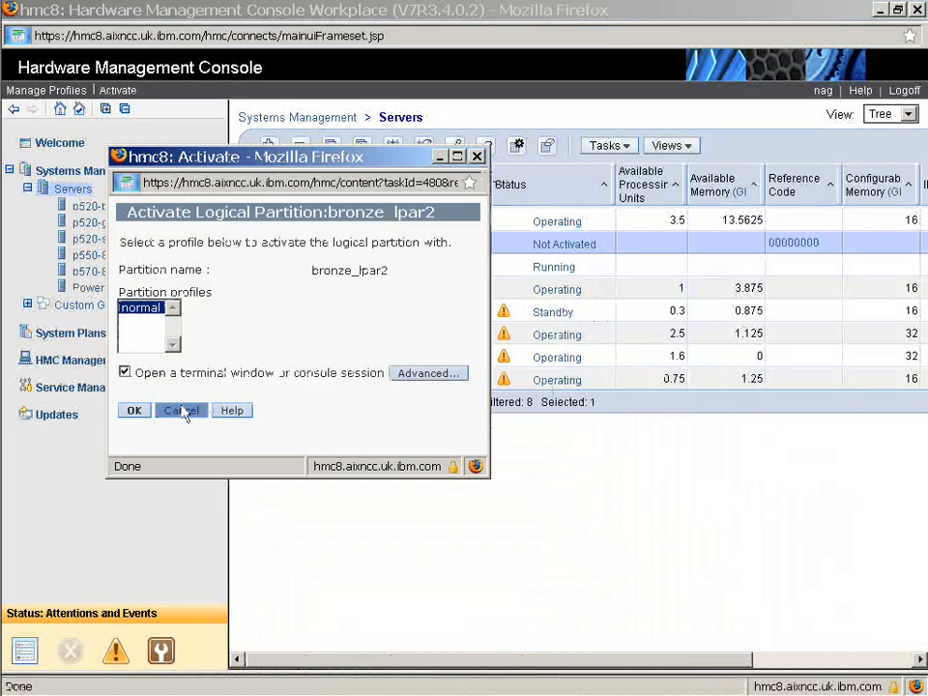
click(138, 414)
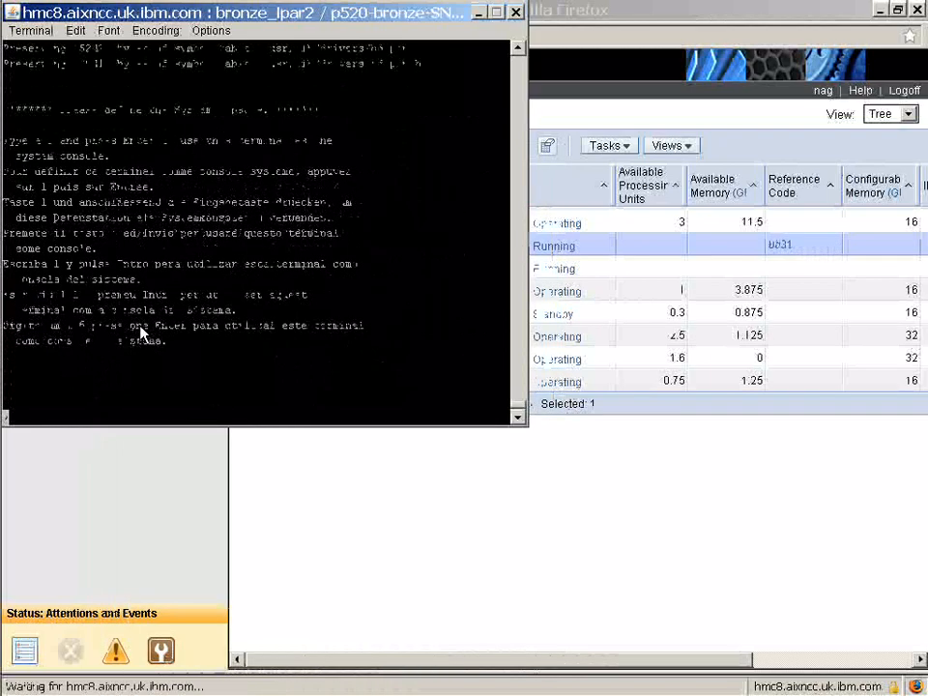
Select this terminal as the system console with 1 and accept the install language prompt
text(1)
key(Return)
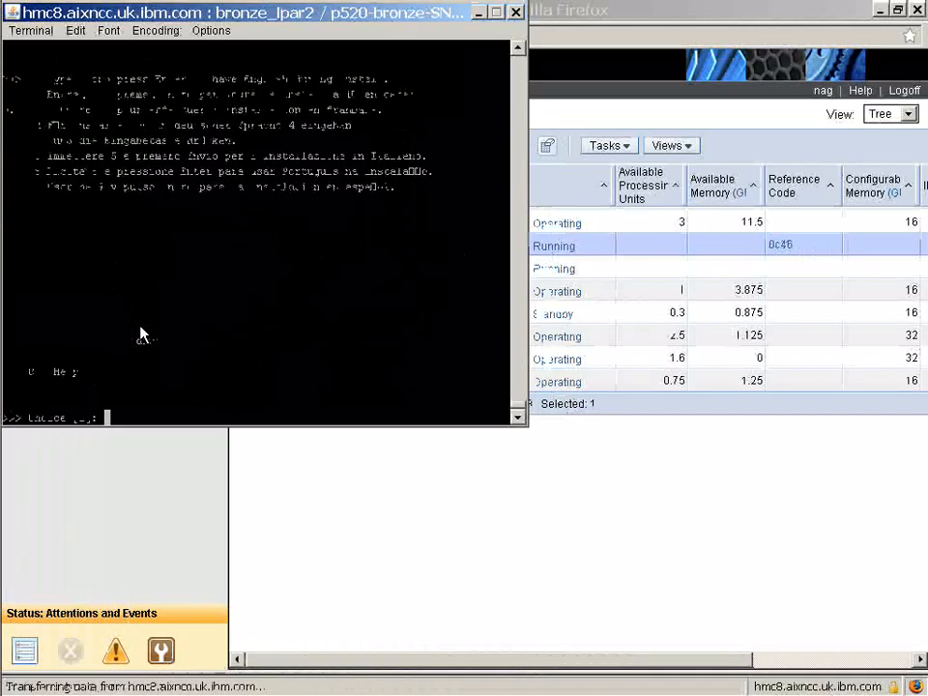
key(Return)
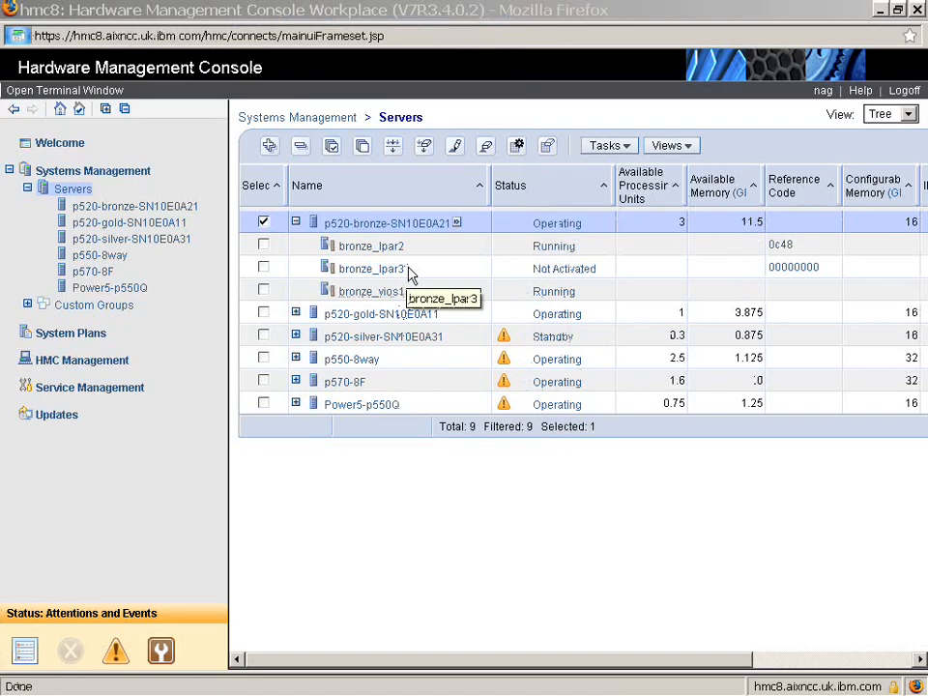
Open Virtual Storage Management for p520-bronze-SN10E0A21 and assign physical volume hdisk3 to Any (Virtual Slot 13)
click(457, 223)
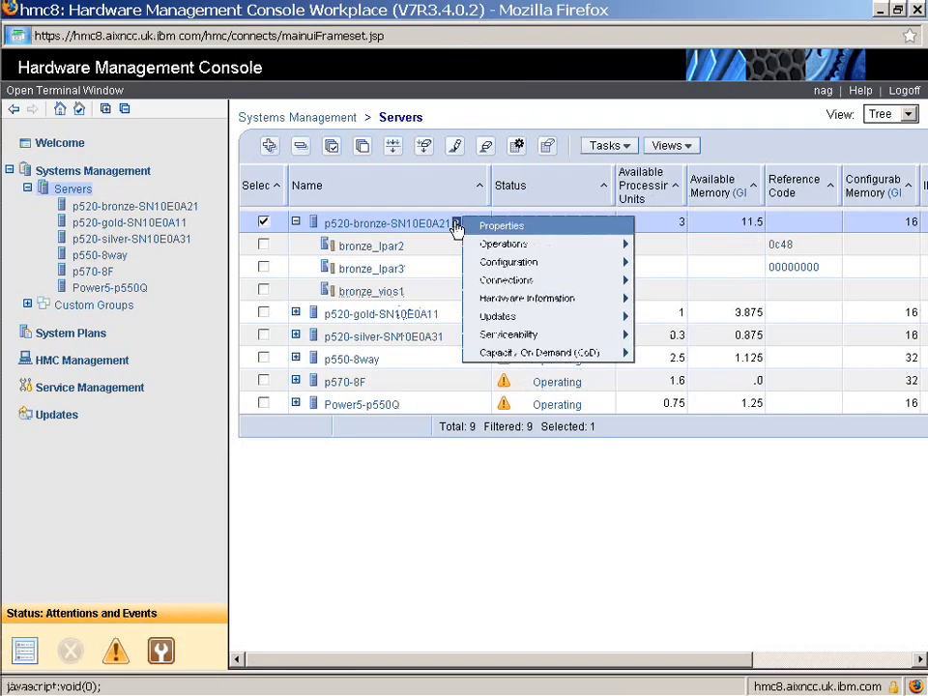
mouse_move(553, 267)
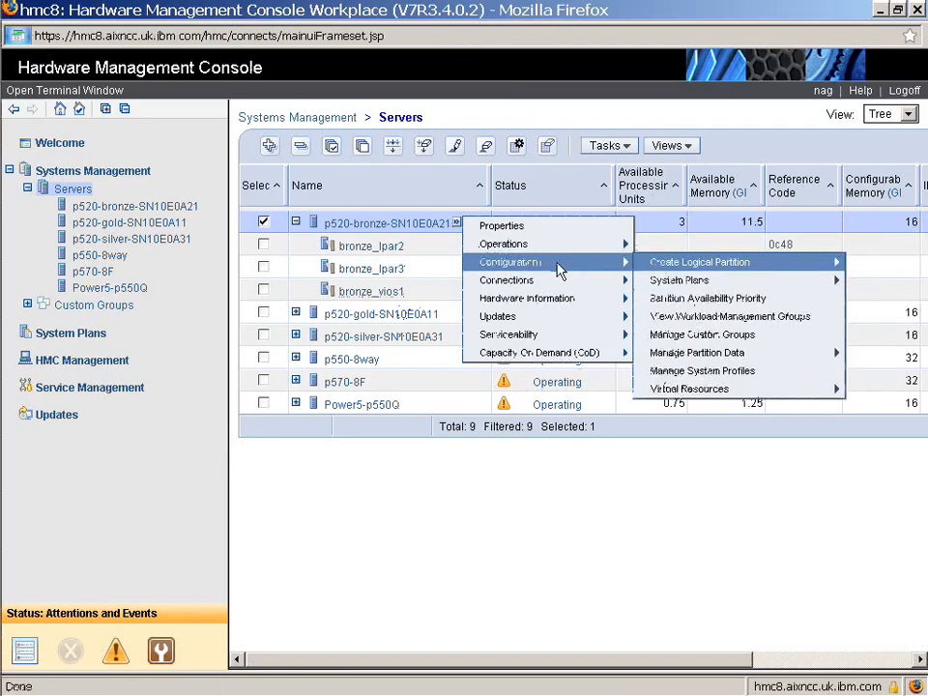
mouse_move(660, 267)
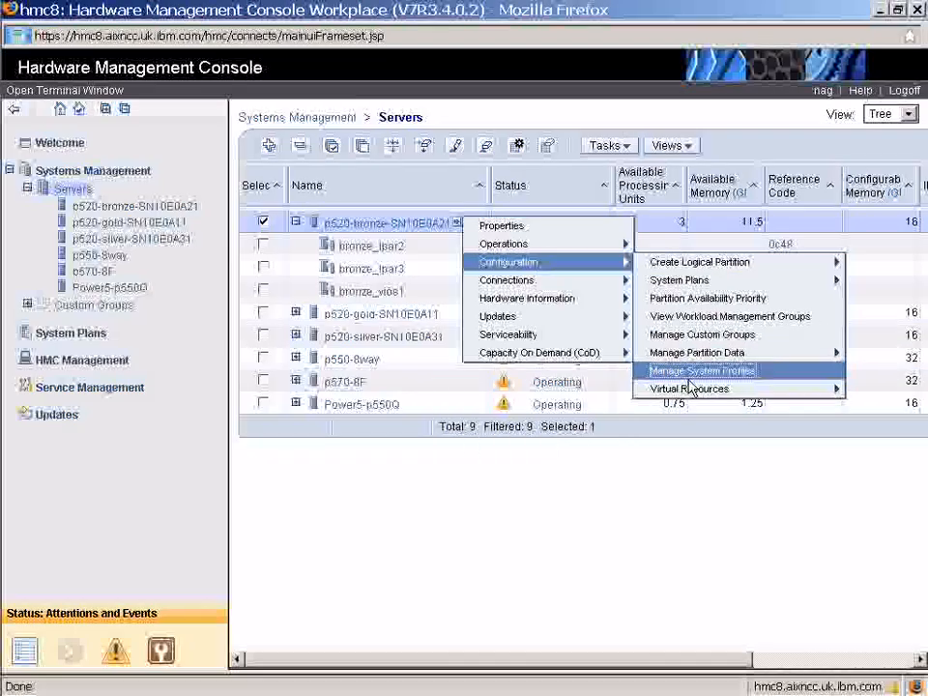
mouse_move(689, 397)
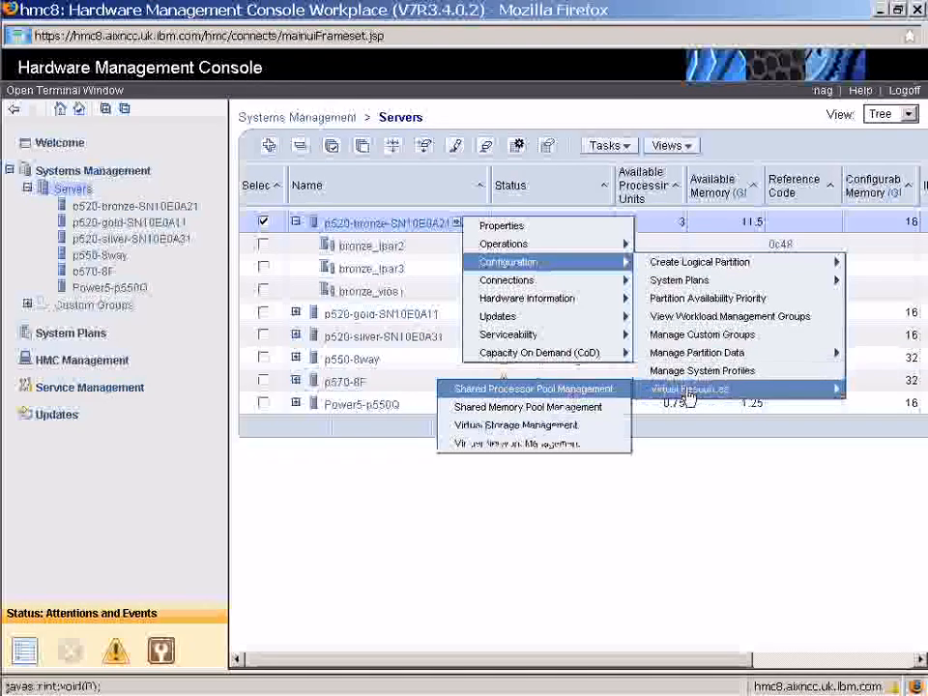
click(564, 426)
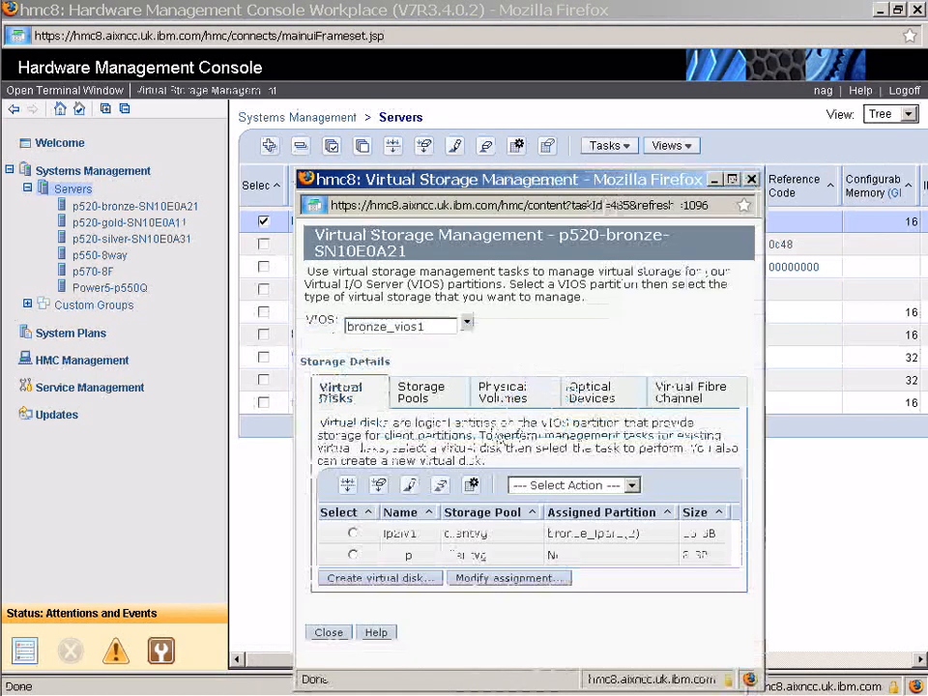
click(495, 396)
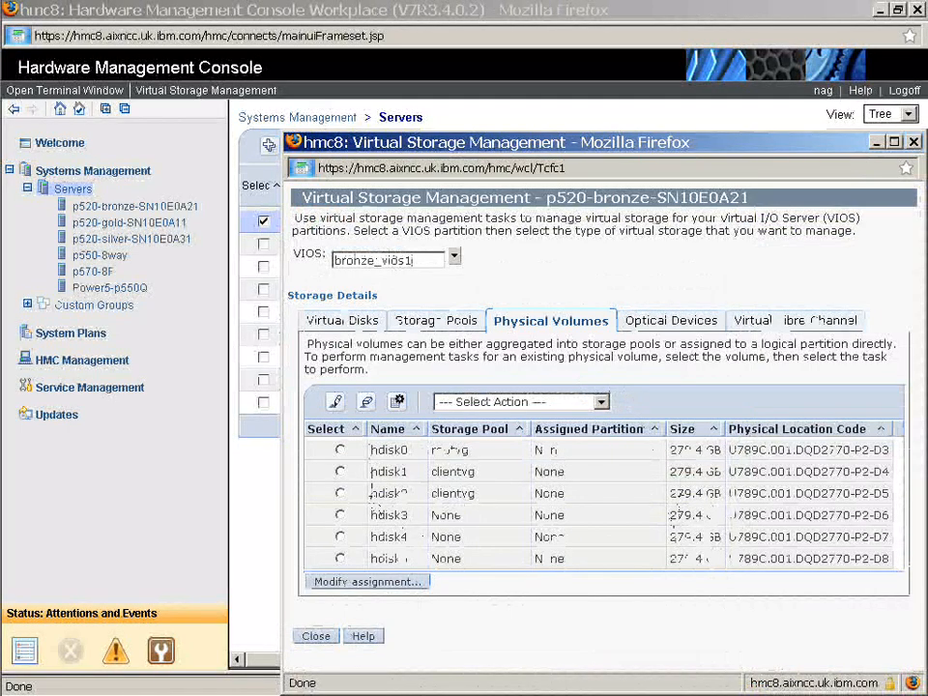
click(340, 516)
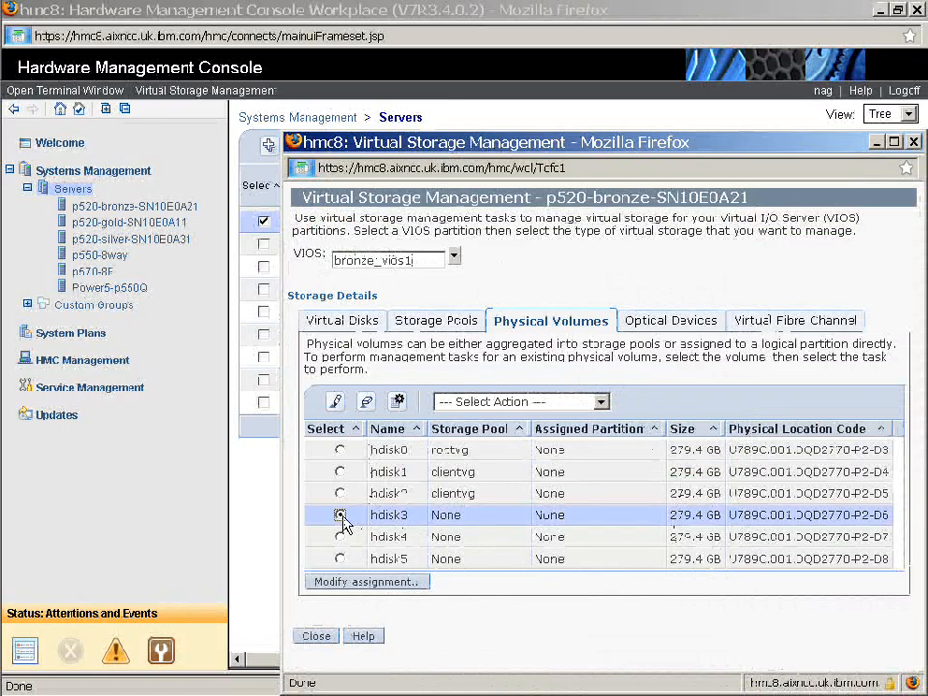
click(357, 585)
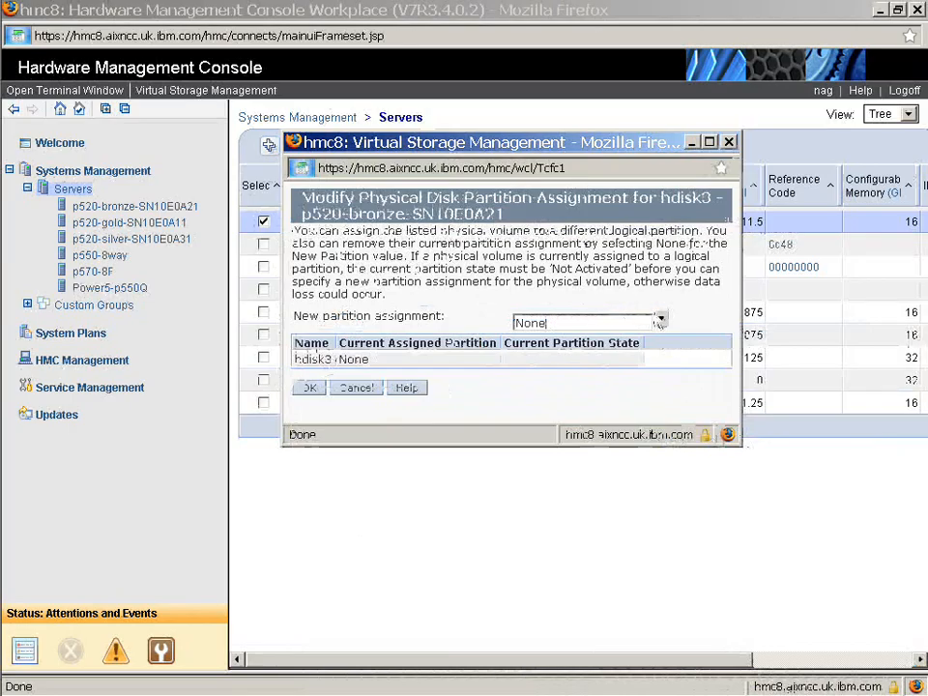
click(662, 320)
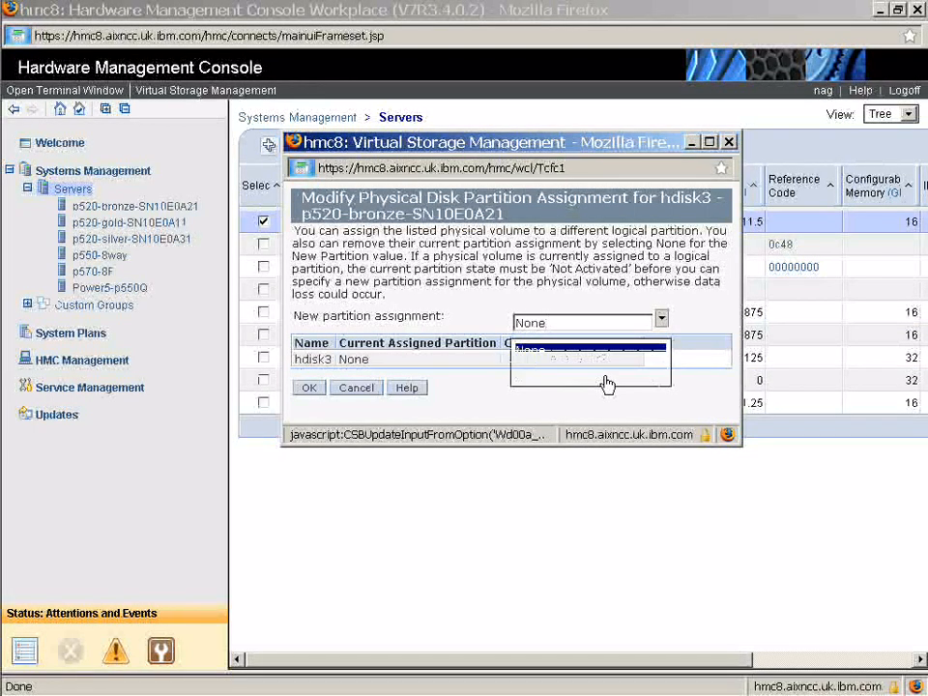
click(606, 377)
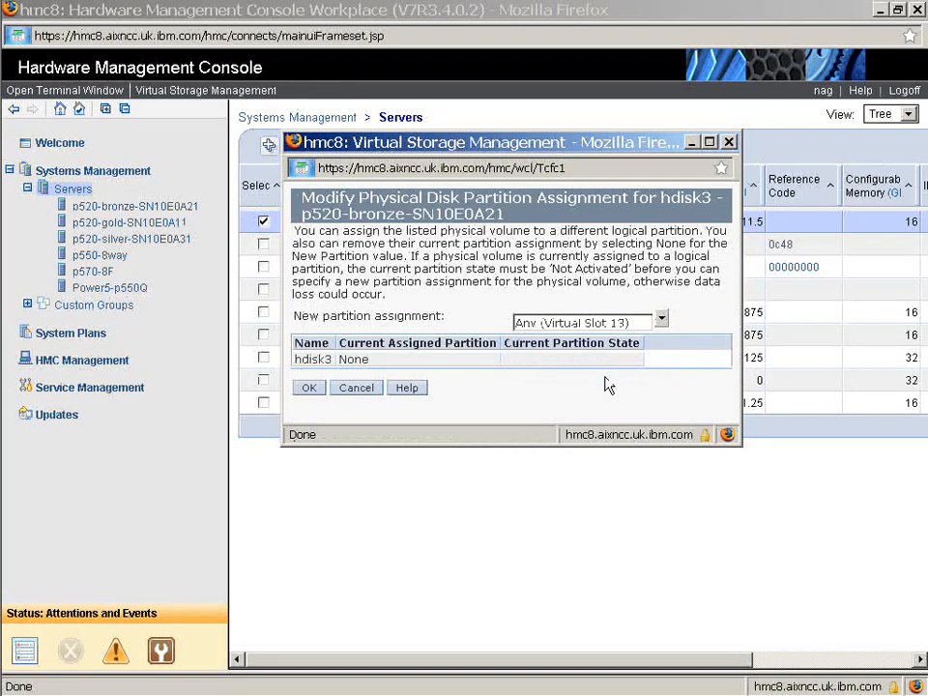
click(312, 393)
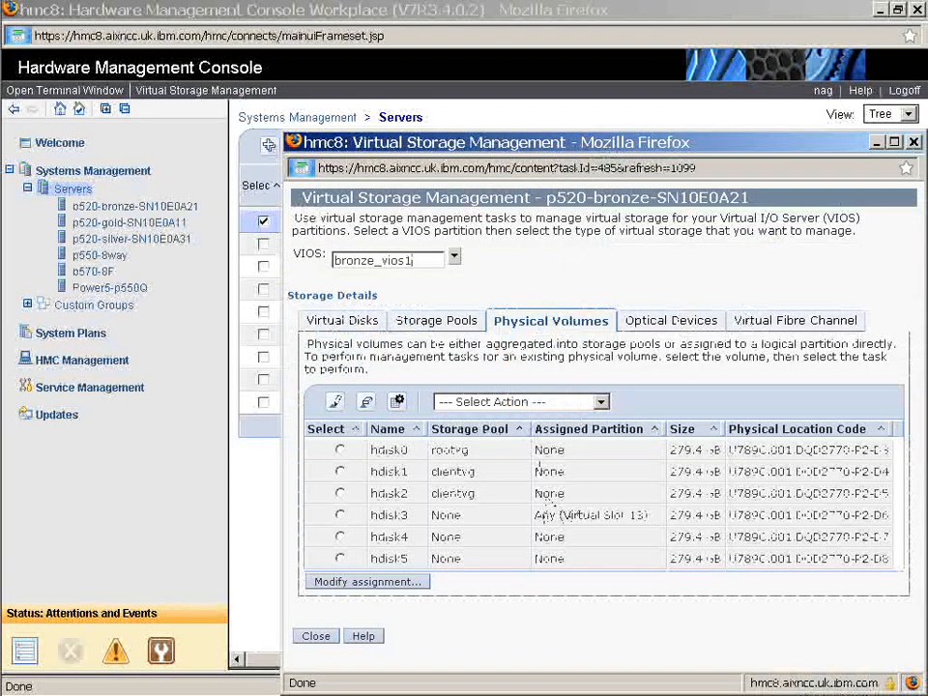
drag(537, 516, 656, 519)
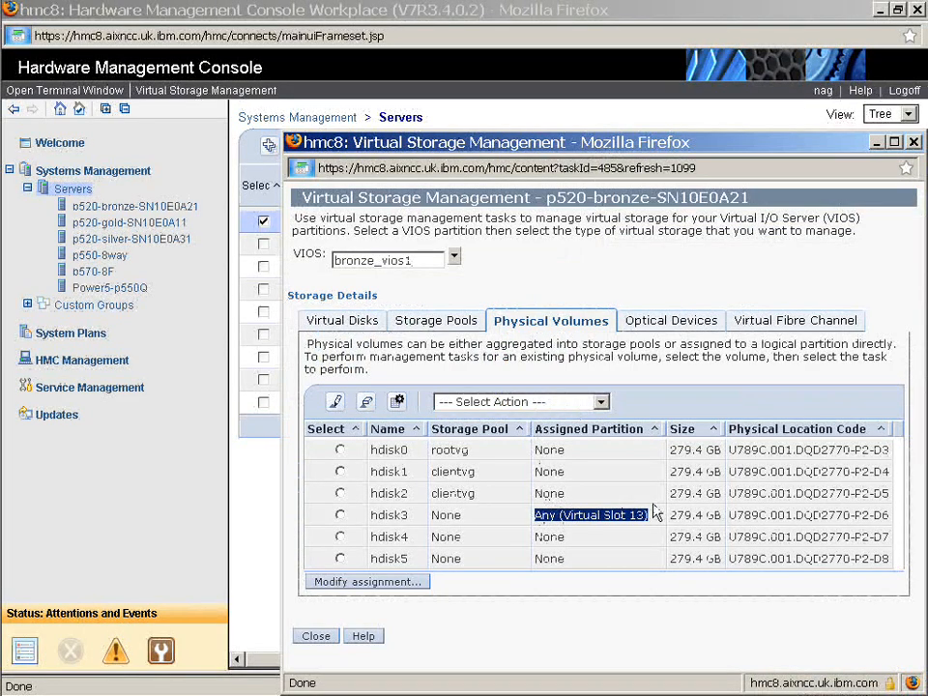
Assign the physical optical device cd0 on bronze_vios1 to Any (Virtual Slot 13)
click(416, 261)
click(454, 256)
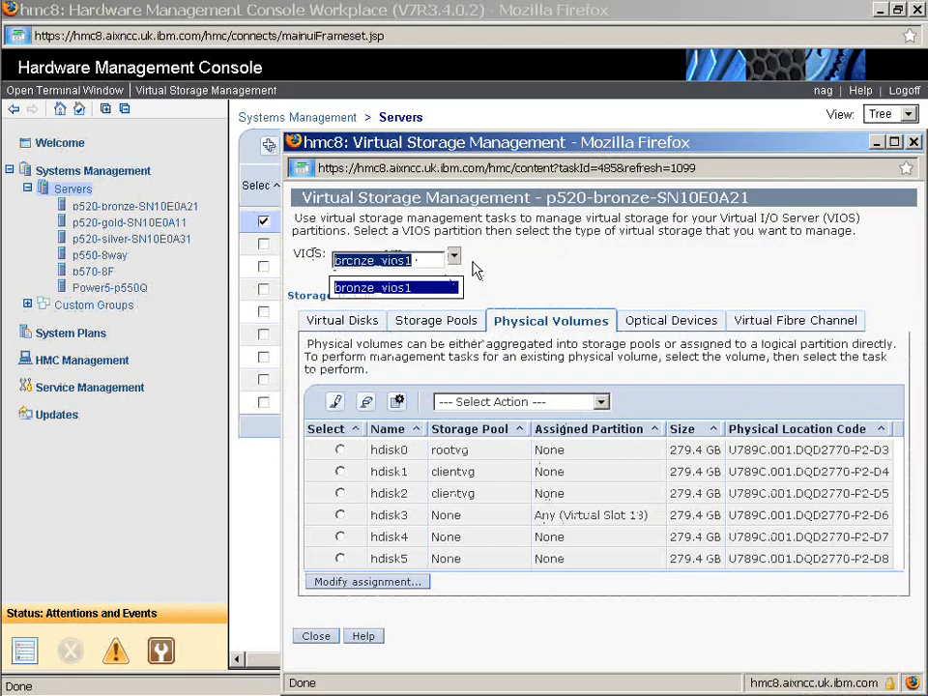
click(476, 271)
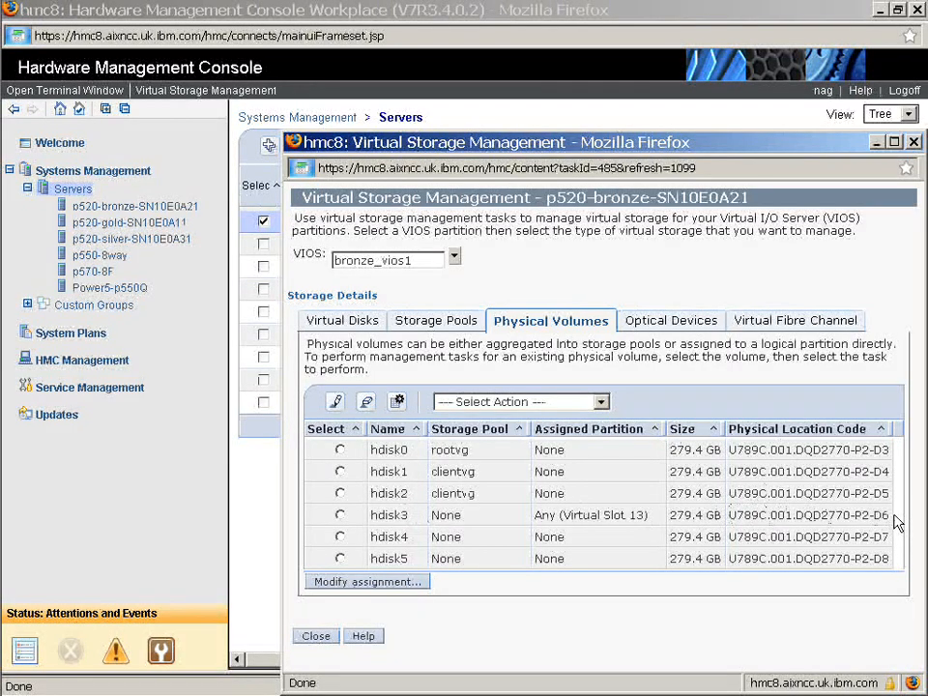
click(454, 260)
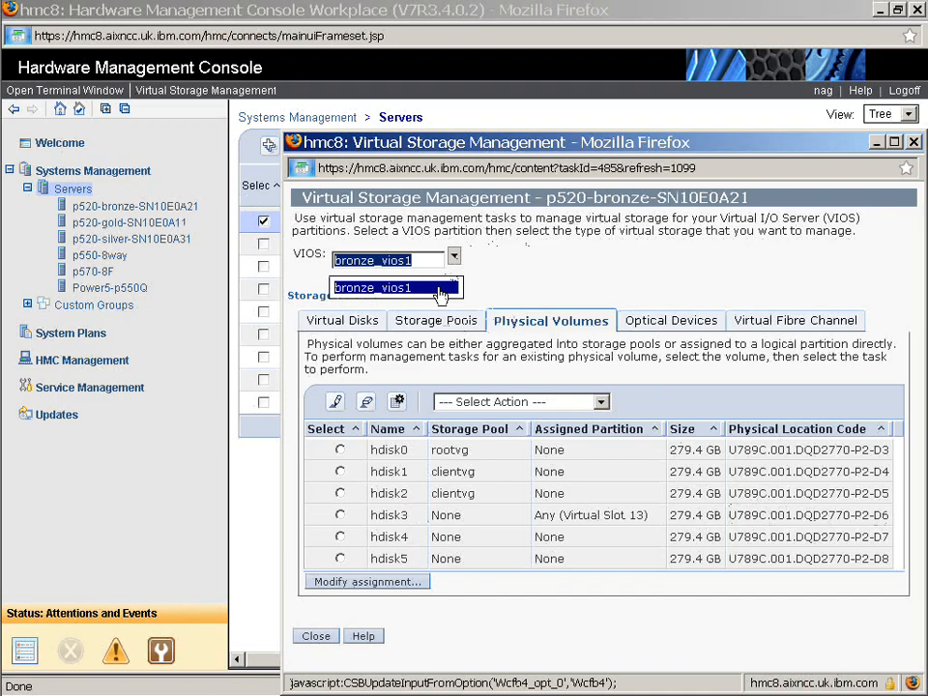
click(440, 289)
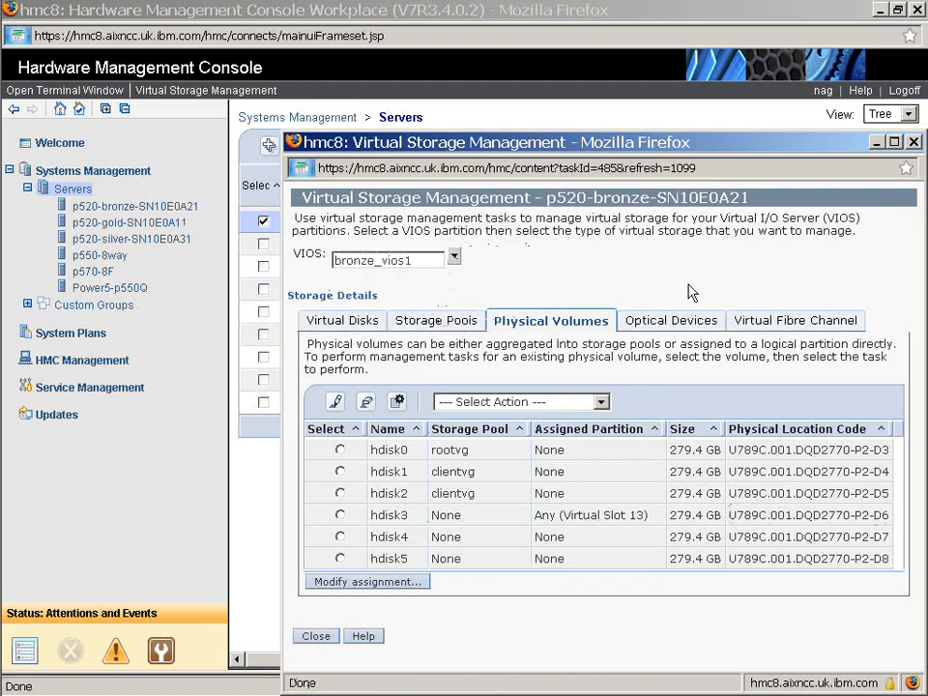
click(683, 322)
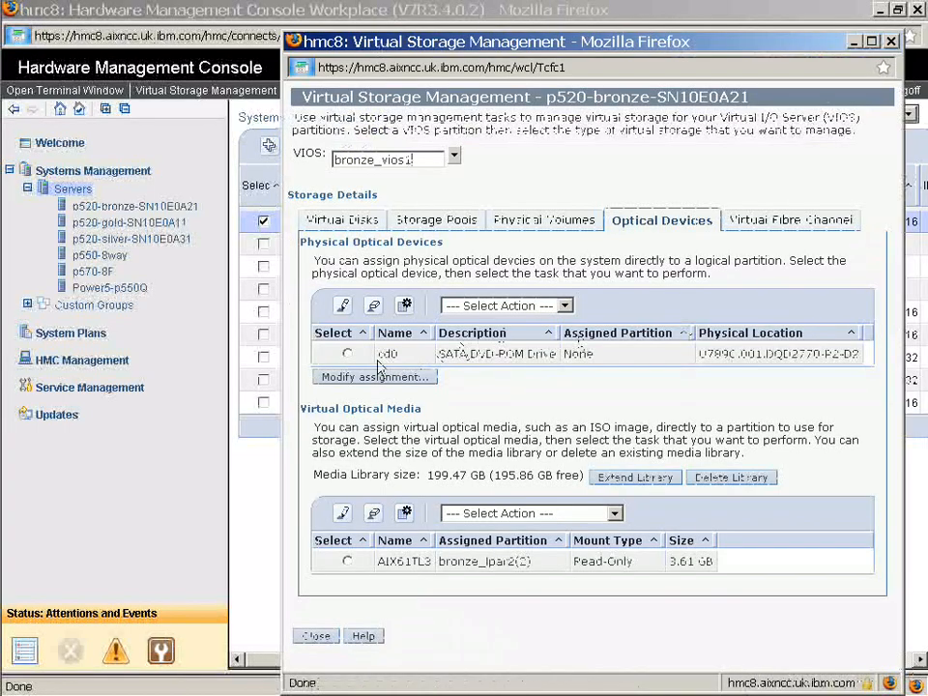
click(348, 355)
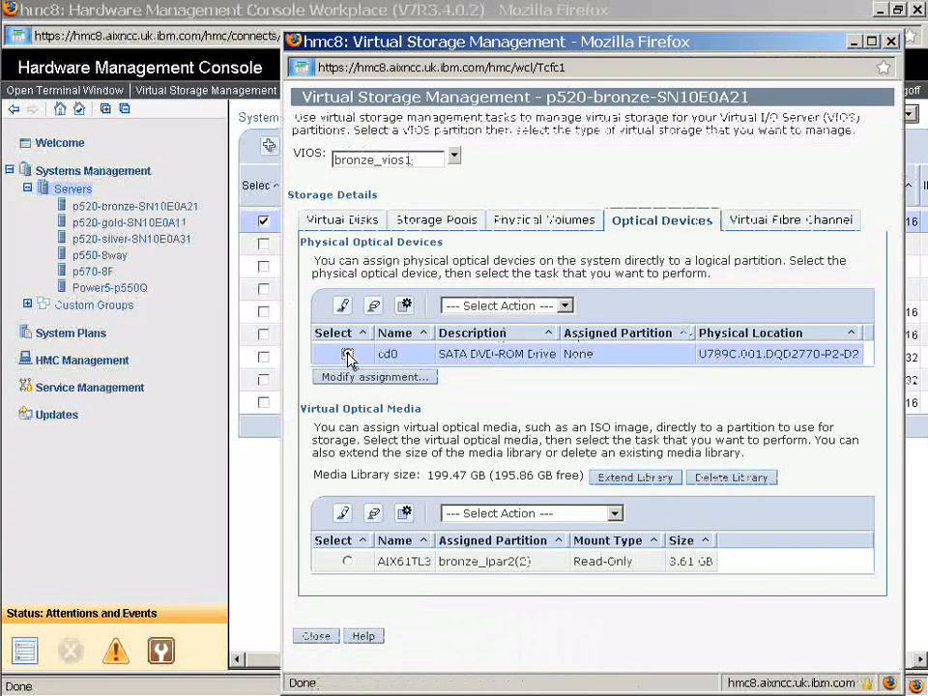
click(391, 382)
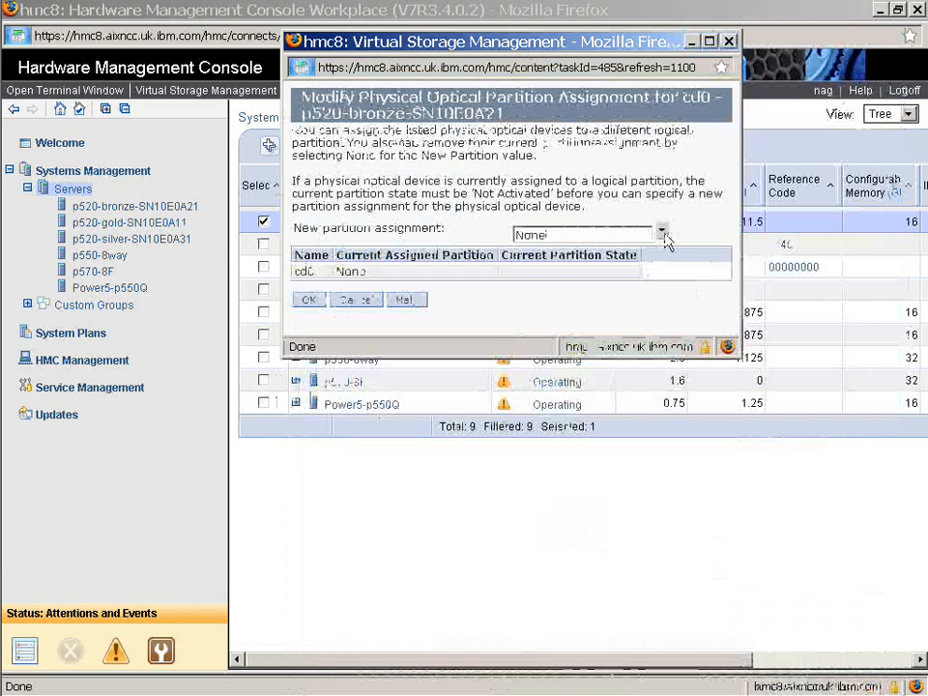
click(662, 234)
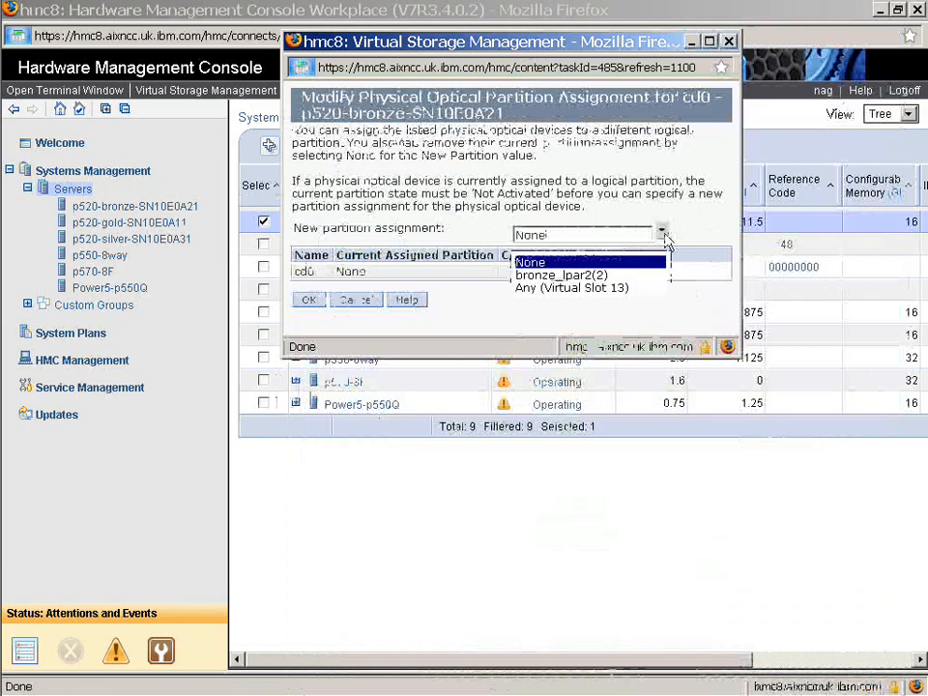
click(615, 288)
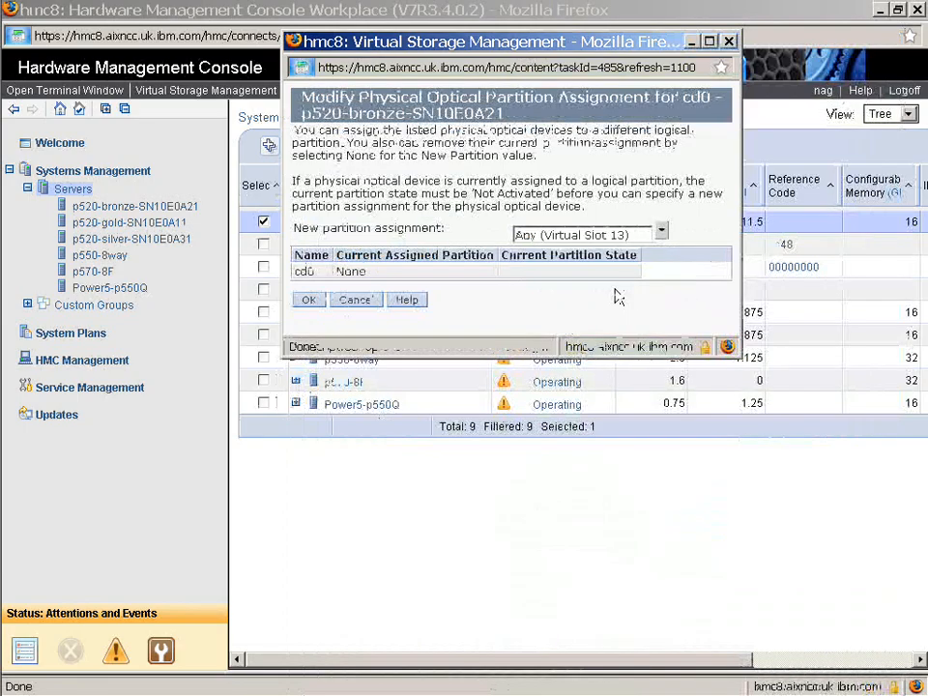
click(308, 300)
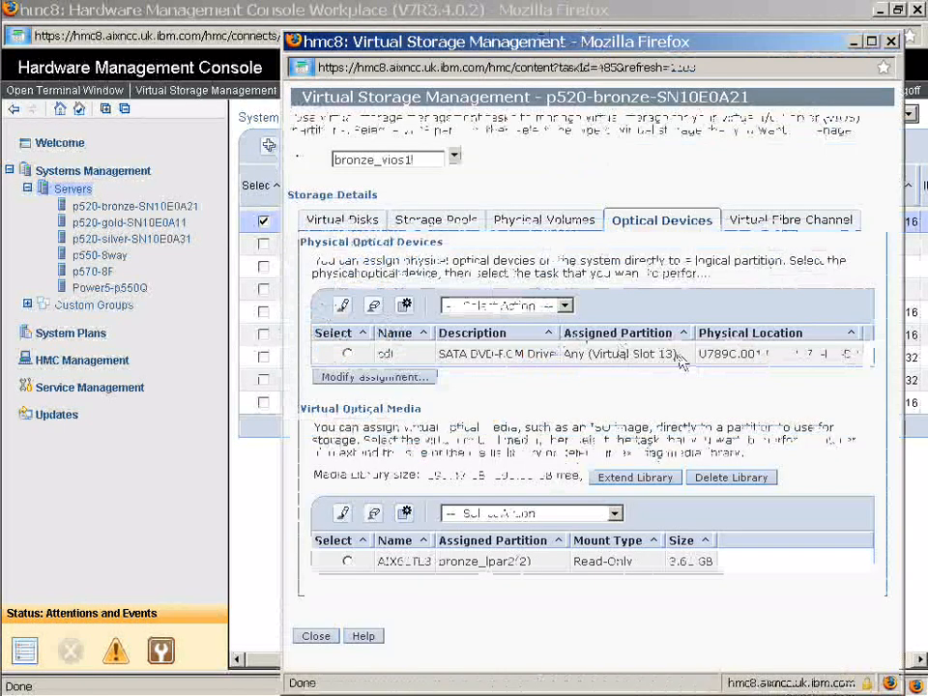
drag(677, 354, 563, 354)
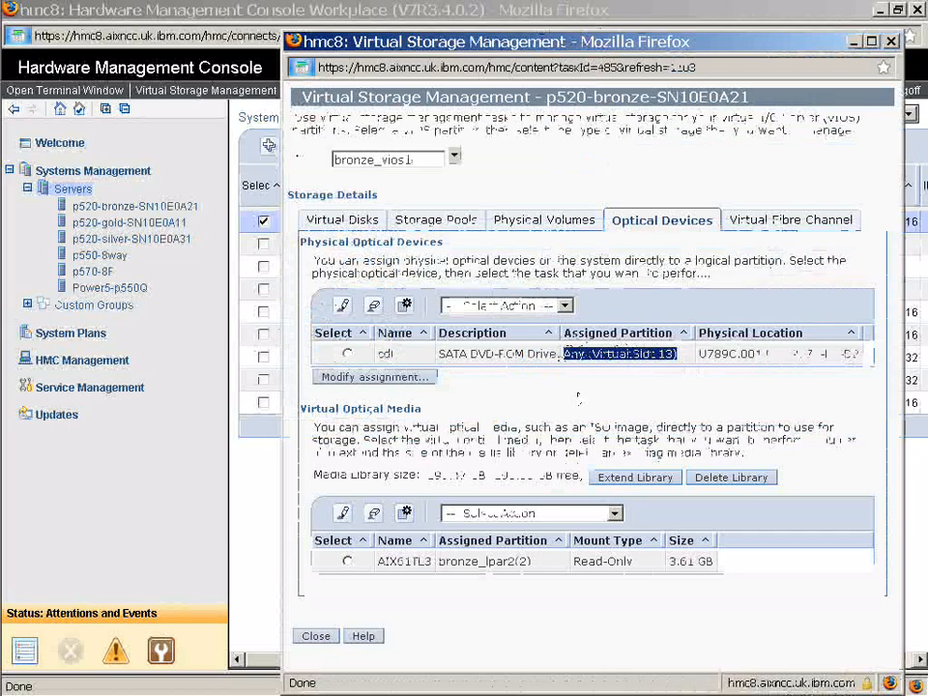